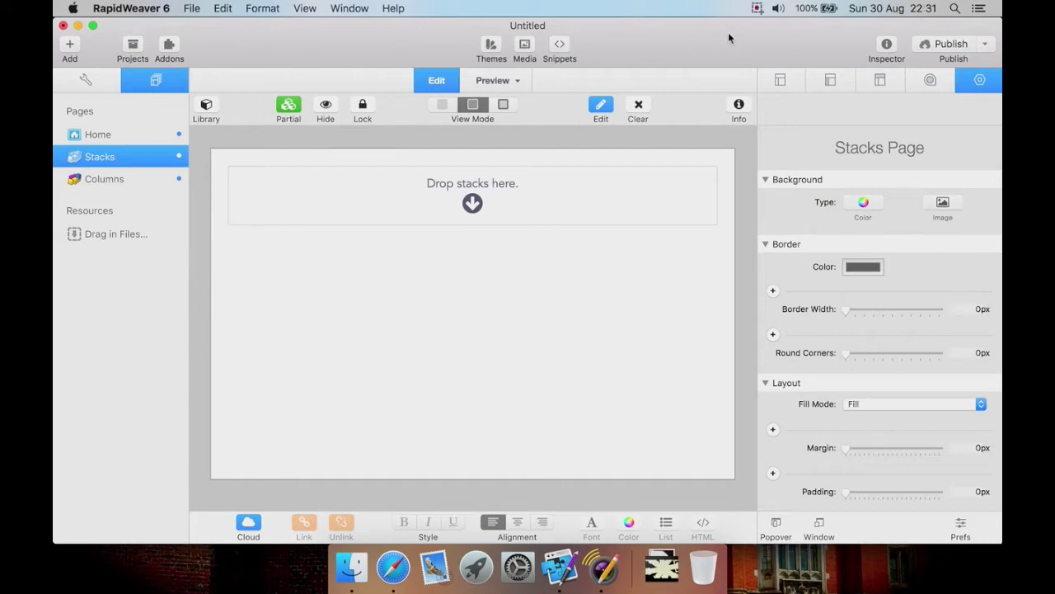
Open the Stacks preferences and review the general startup choices for the Library and Info panels.
left_click(962, 528)
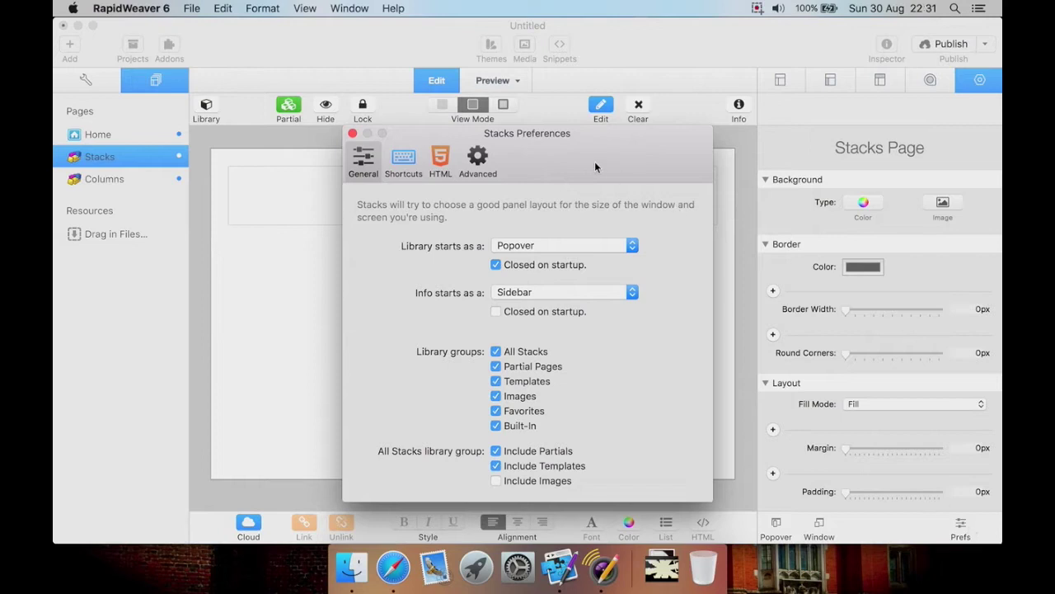
left_click_drag(594, 162, 548, 104)
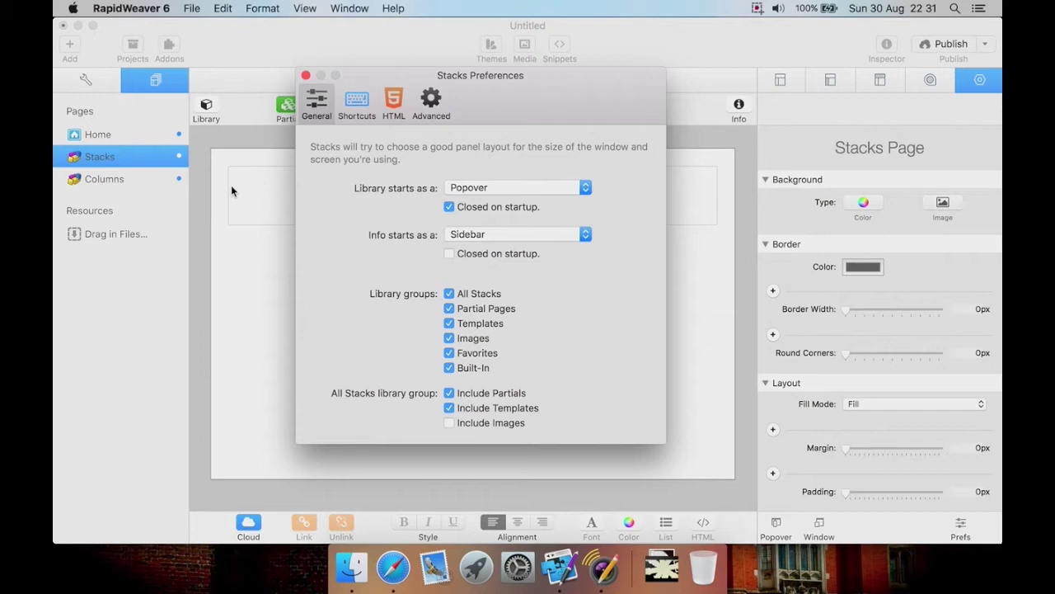
left_click(505, 190)
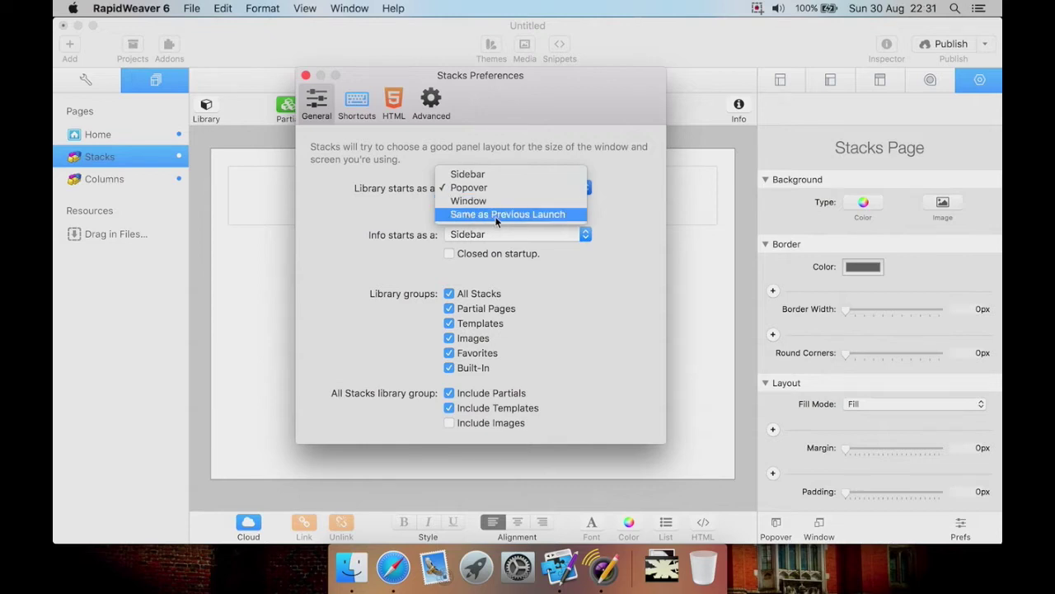
left_click(407, 205)
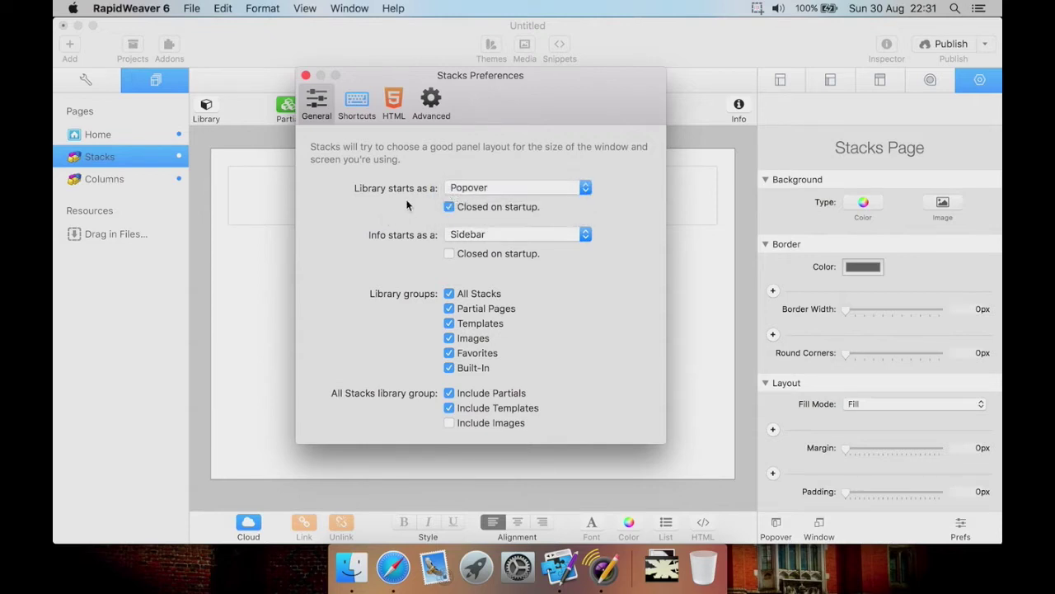
left_click(485, 235)
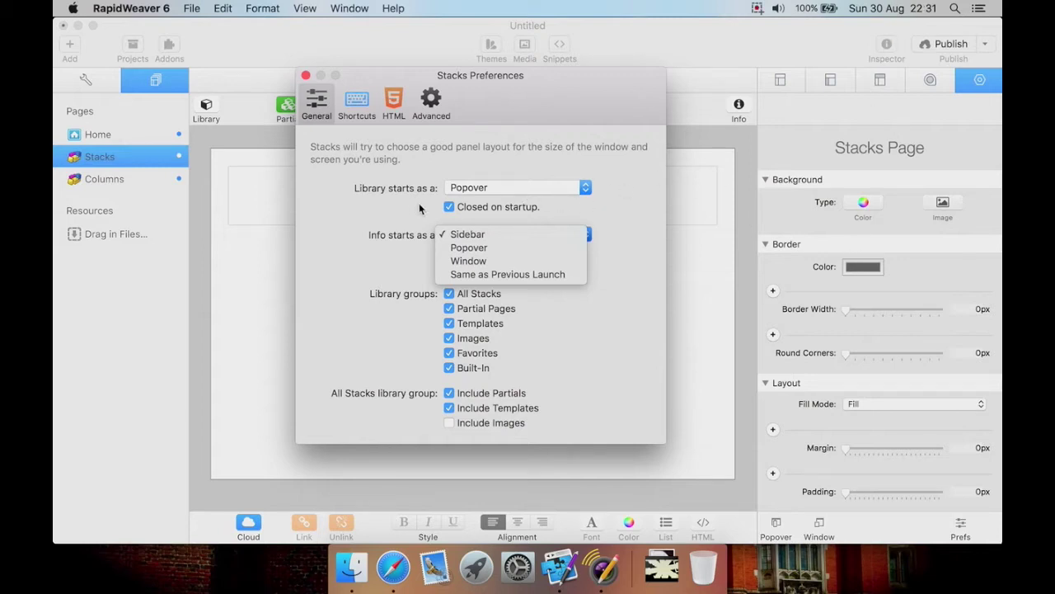
left_click(387, 219)
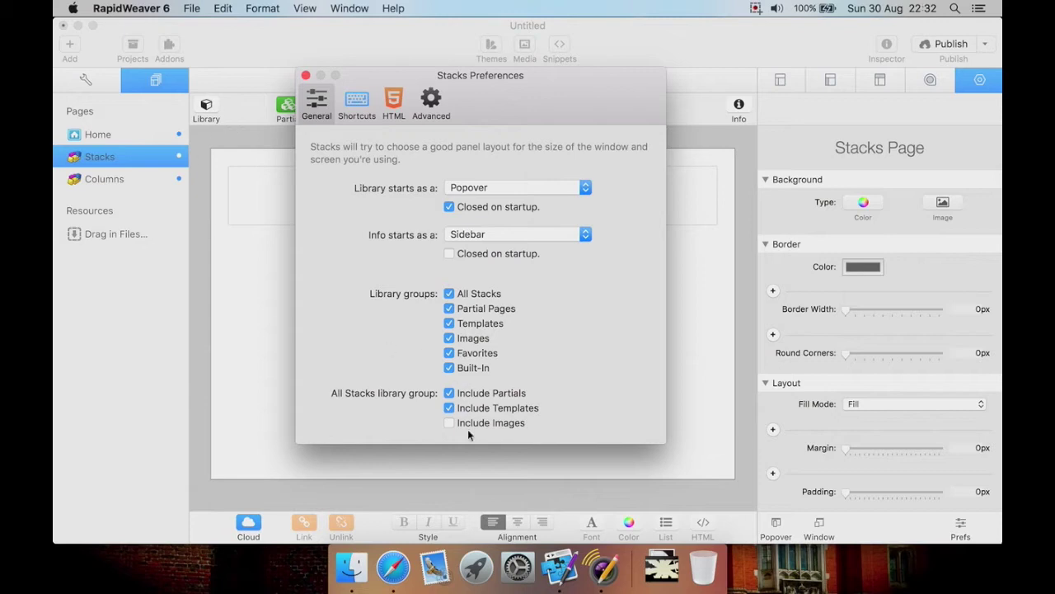
Review the shortcuts, HTML generation and advanced settings in the Stacks preferences.
left_click(367, 102)
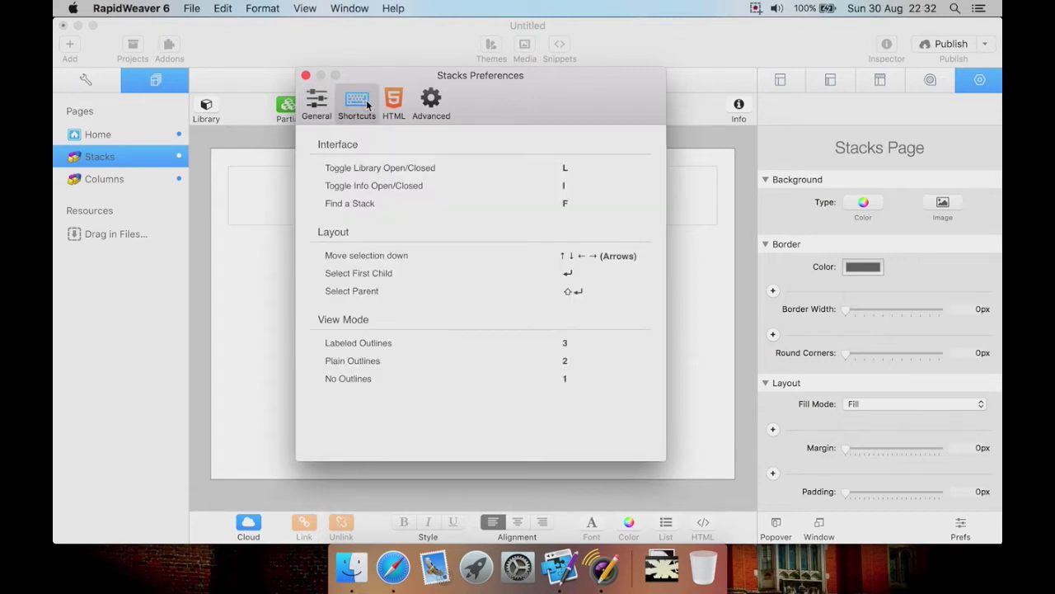
left_click(396, 103)
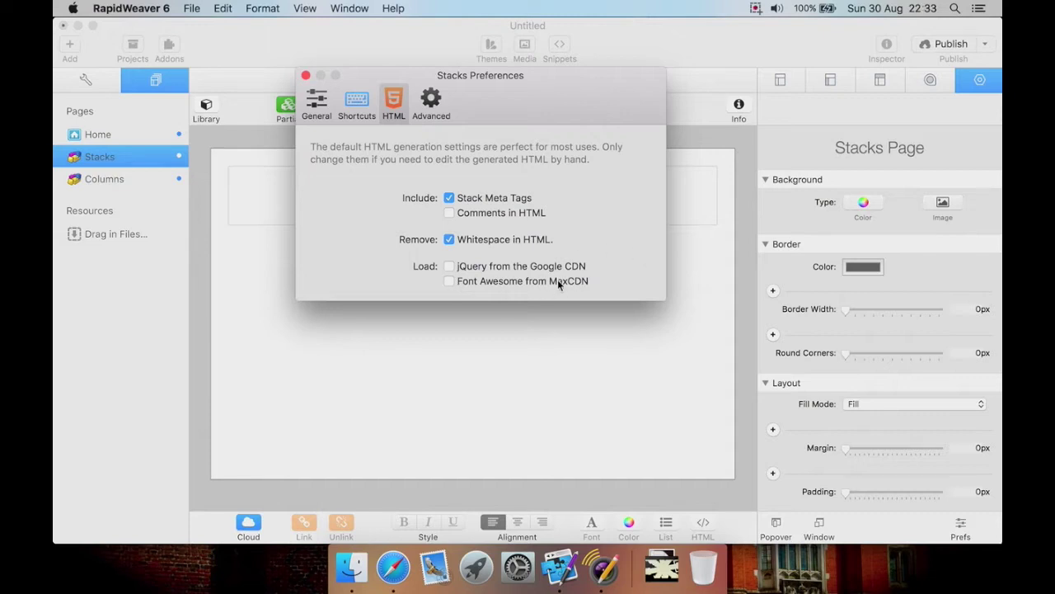
left_click(431, 103)
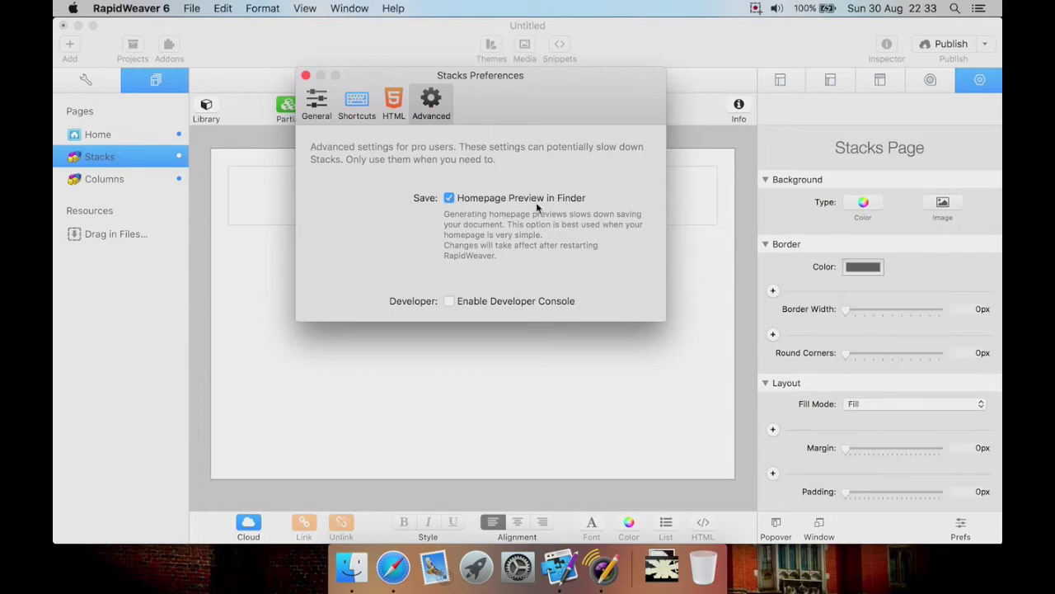
View the recent projects with their homepage previews, and close both the projects window and the Stacks preferences.
left_click(350, 7)
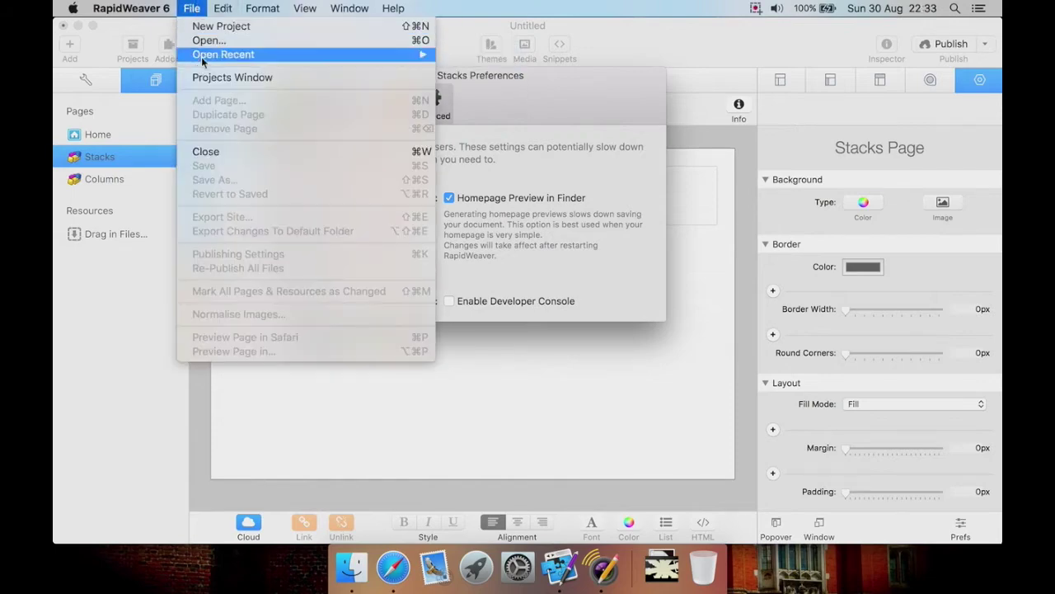
left_click(375, 220)
key("super+o")
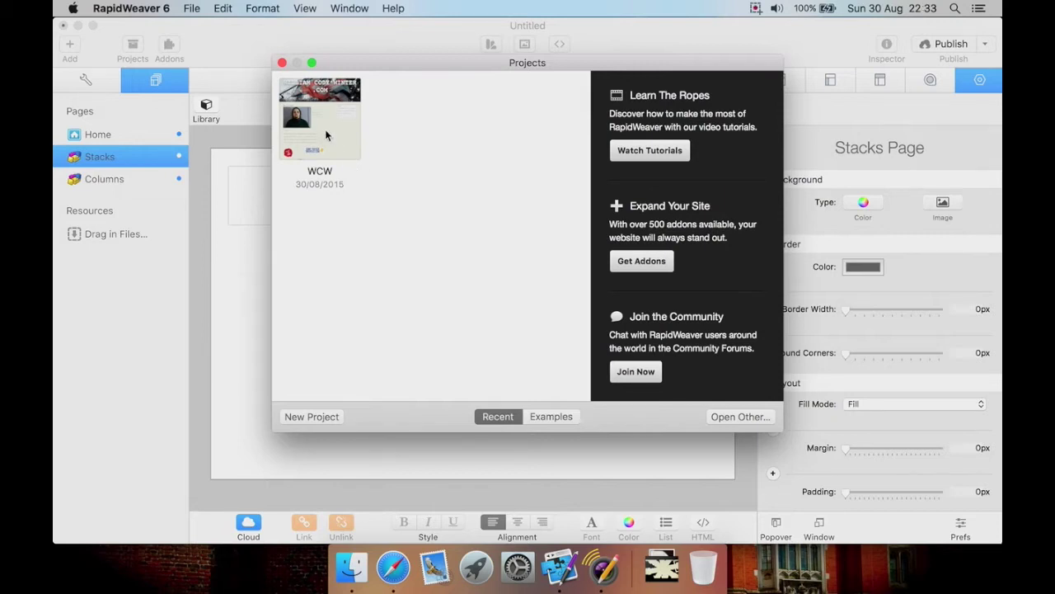
left_click(282, 62)
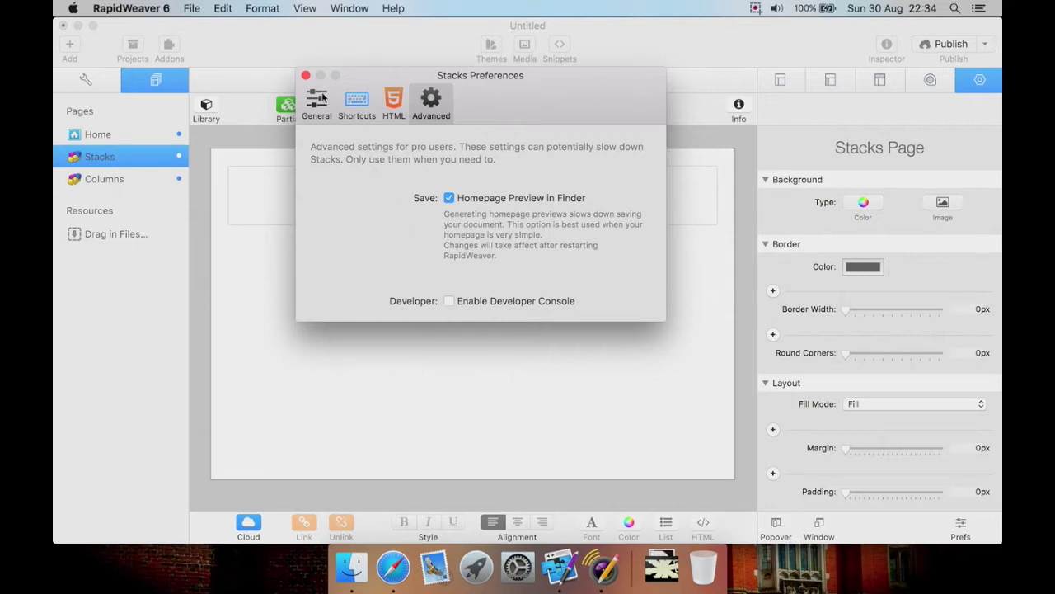
left_click(305, 76)
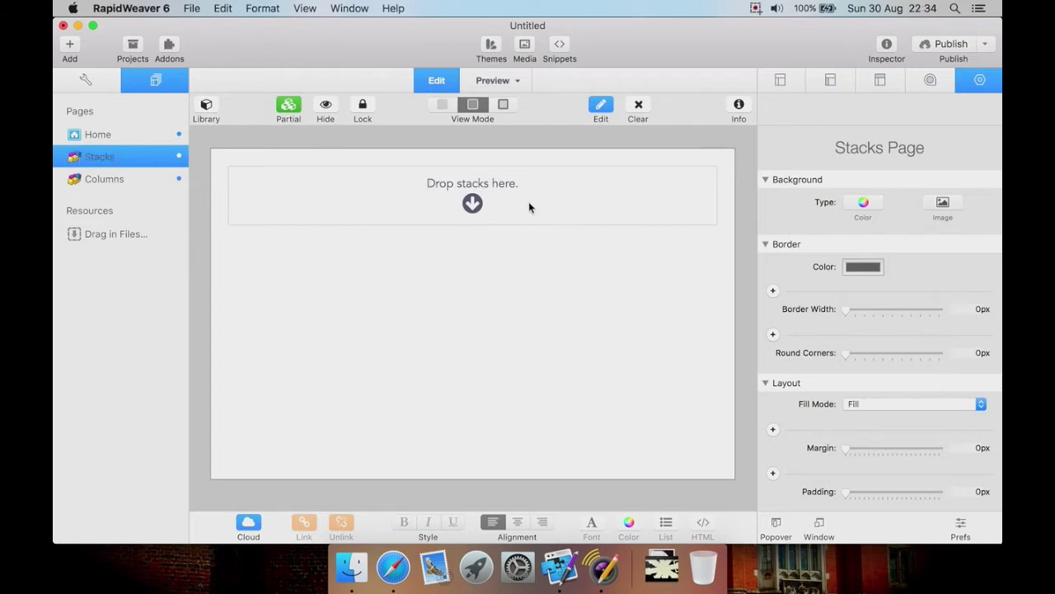
Open the stacks library and browse the full list of all stacks.
left_click(208, 106)
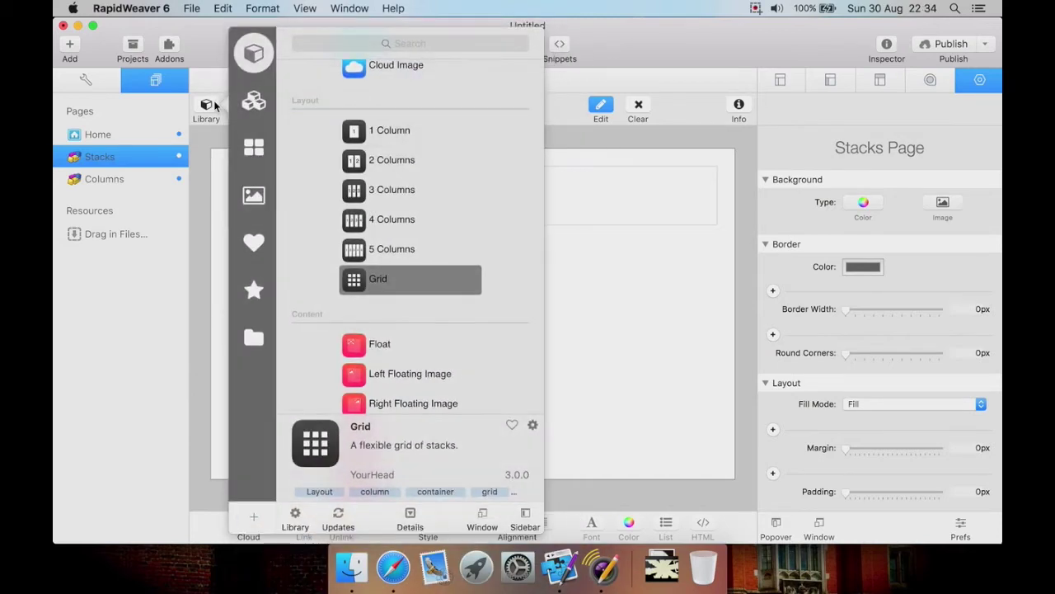
scroll(302, 104, "up", 5)
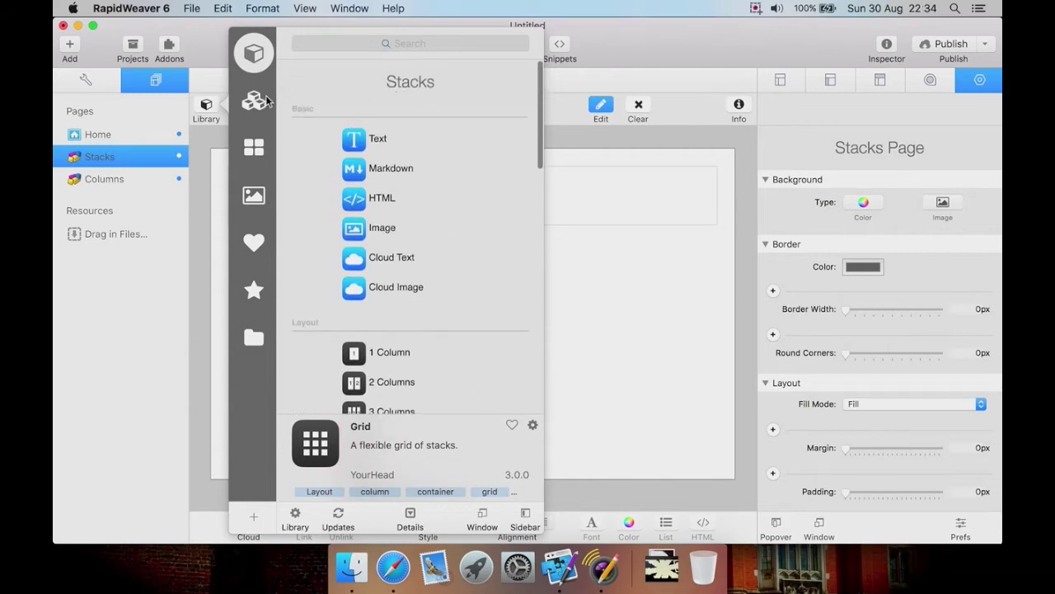
key("t")
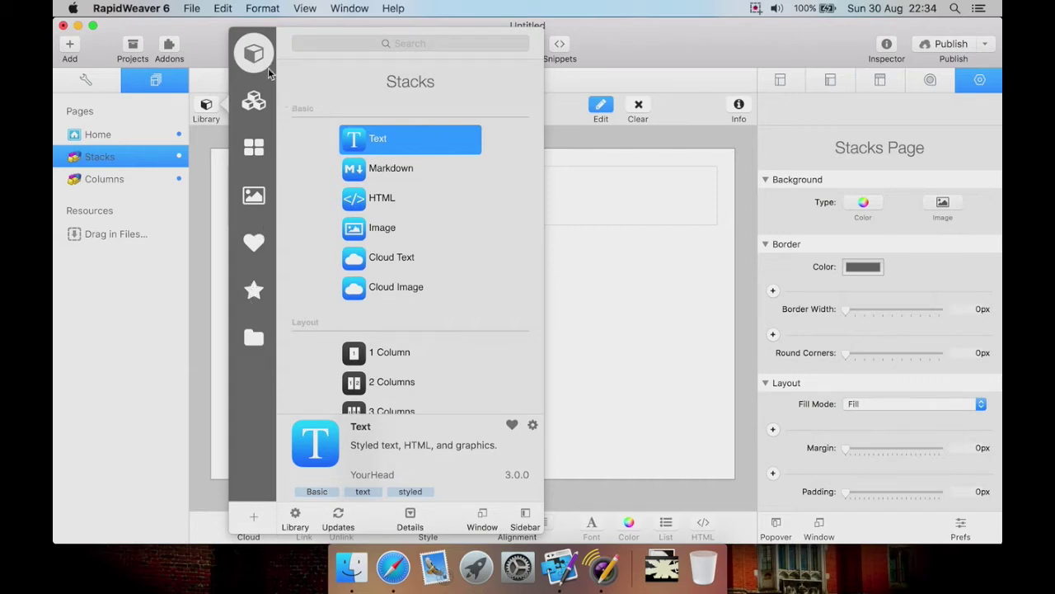
scroll(404, 192, "down", 15)
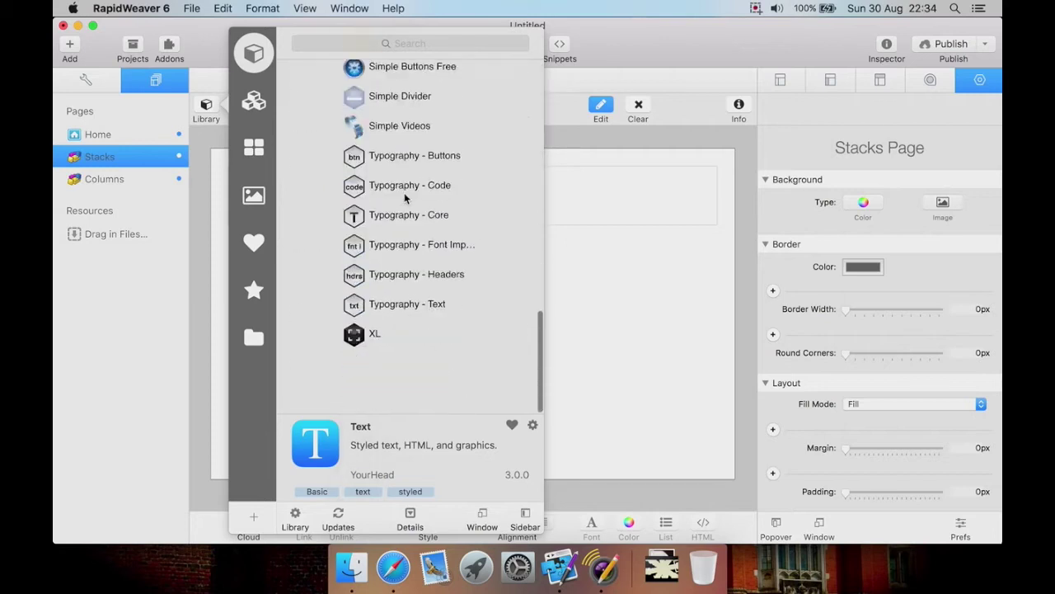
scroll(405, 198, "up", 15)
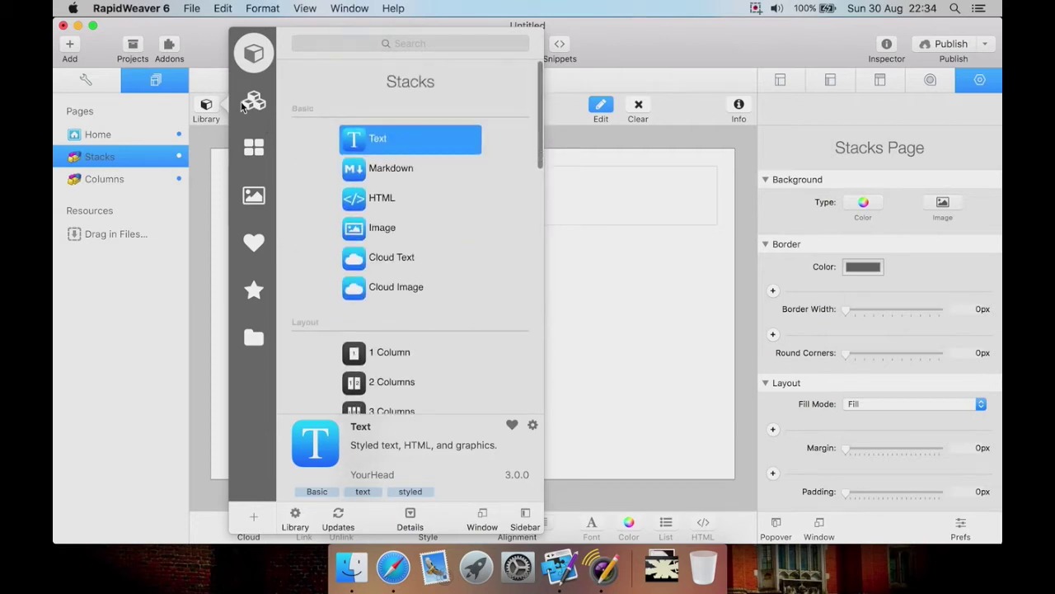
Browse the Partials and Templates groups of the stacks library.
left_click(255, 106)
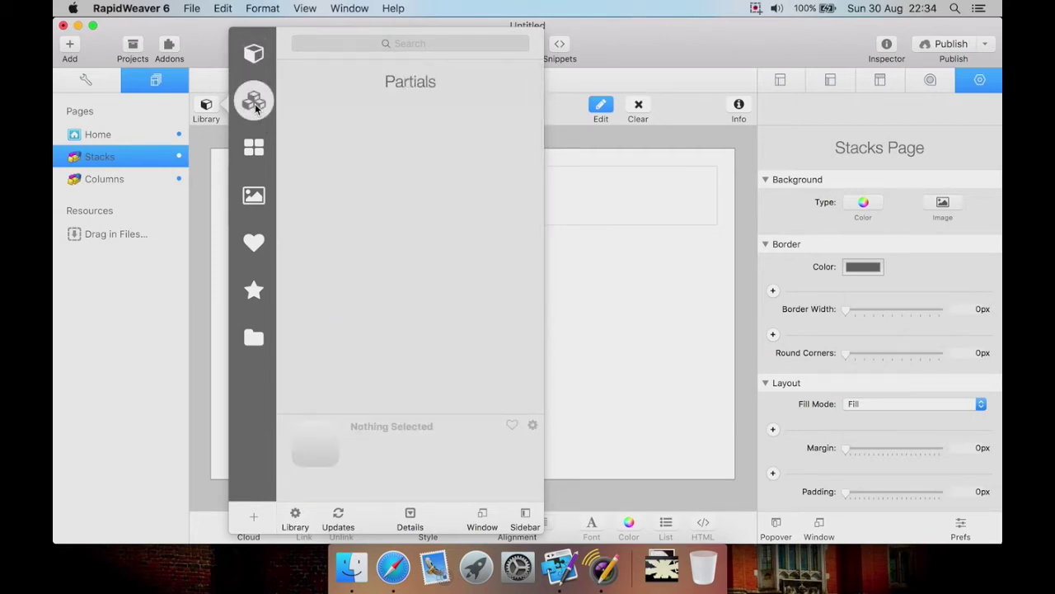
left_click(258, 146)
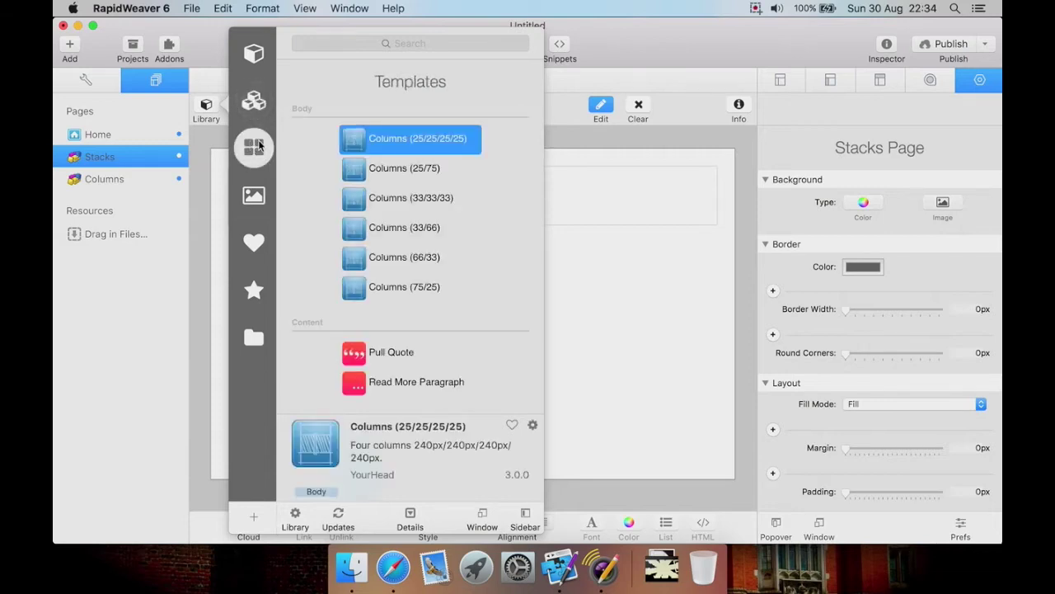
scroll(327, 234, "down", 5)
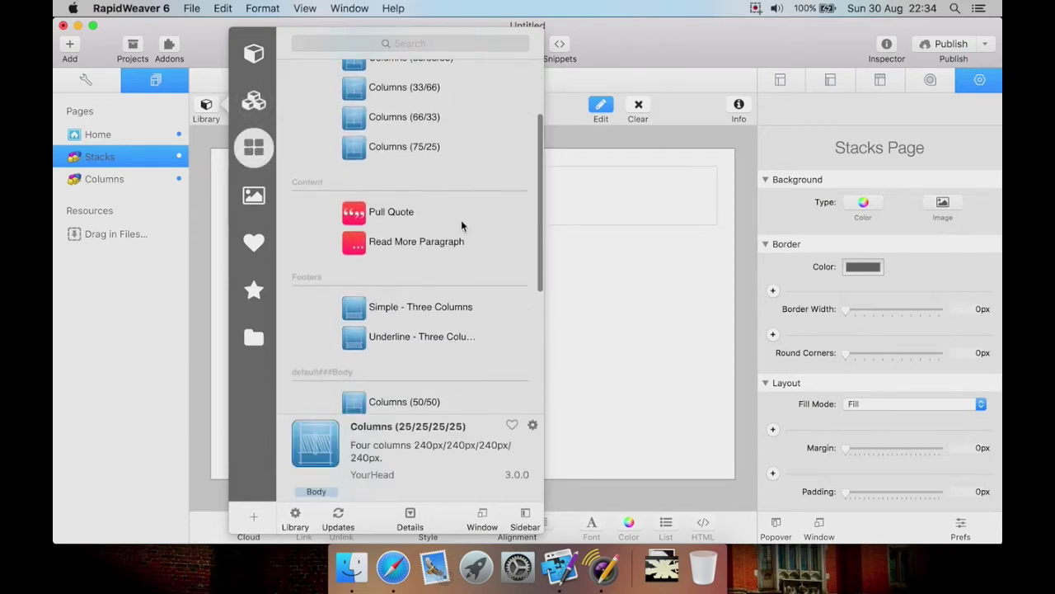
scroll(310, 258, "down", 7)
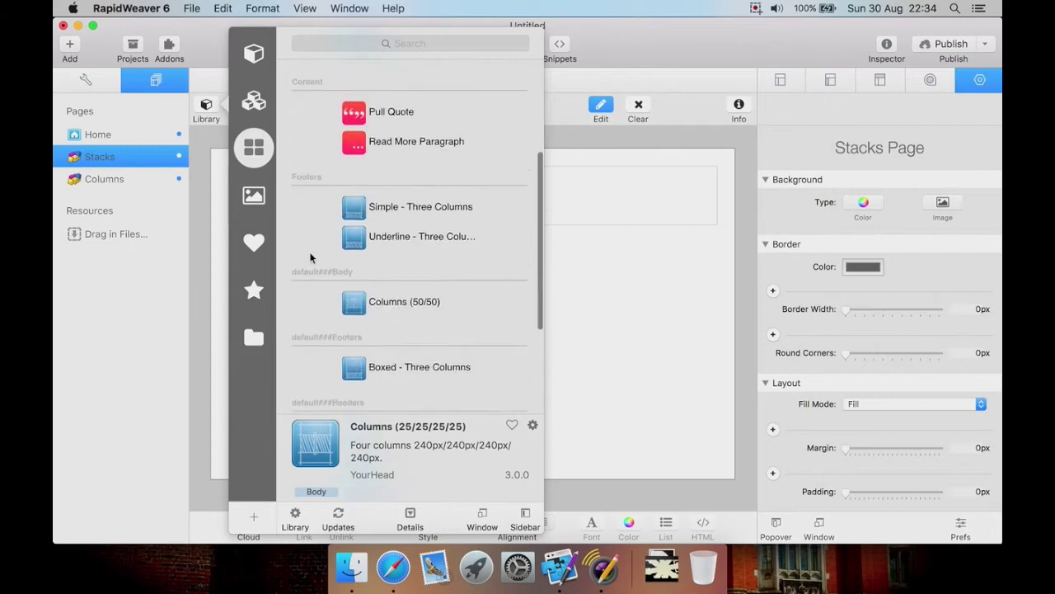
scroll(310, 258, "down", 4)
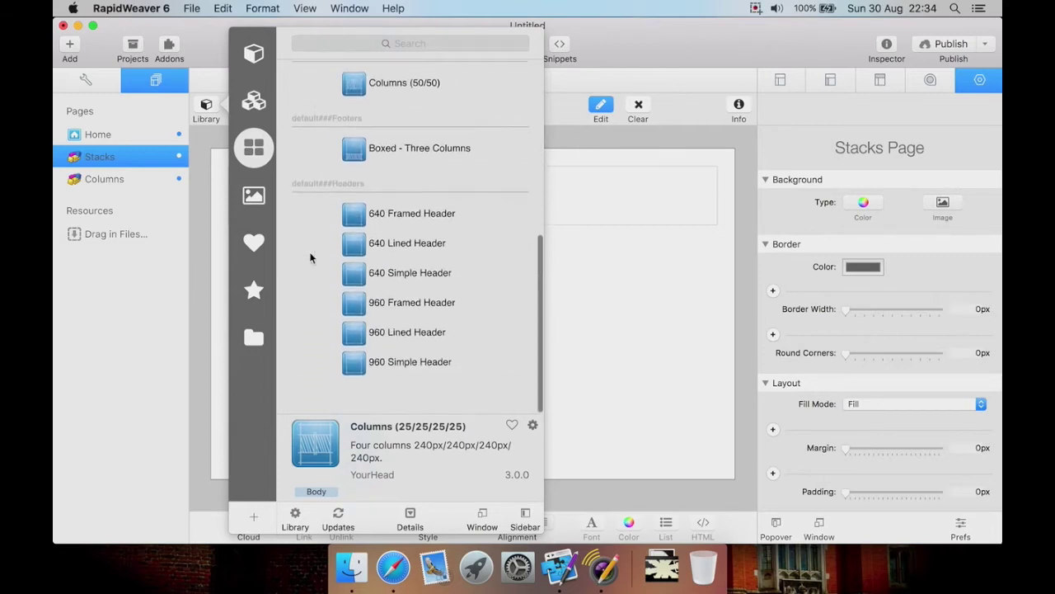
scroll(445, 198, "up", 15)
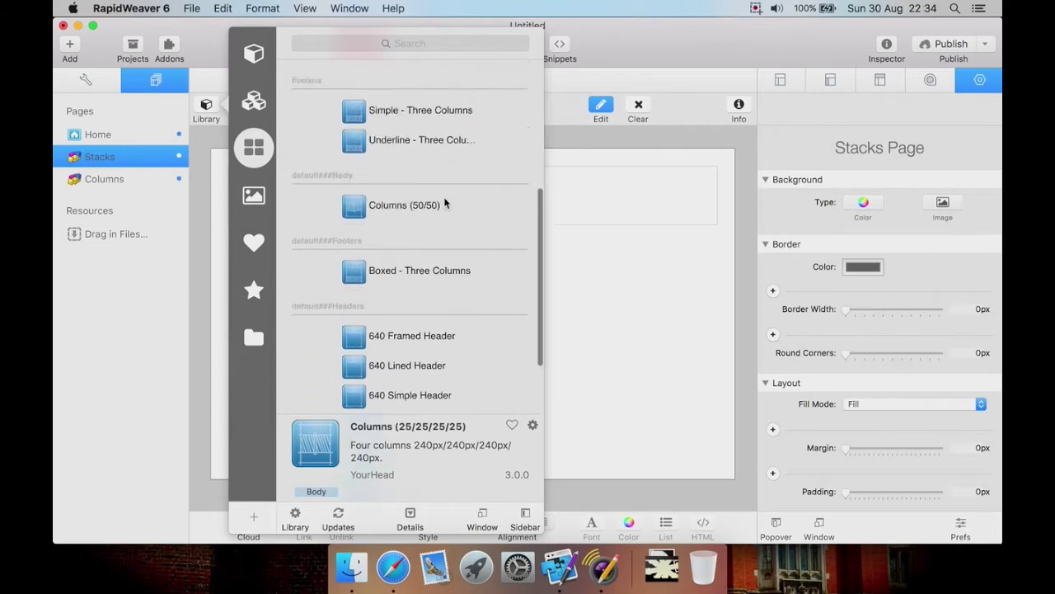
Look through the library's Images and Favorites groups and view the details of the Responsive Grids stack.
left_click(254, 195)
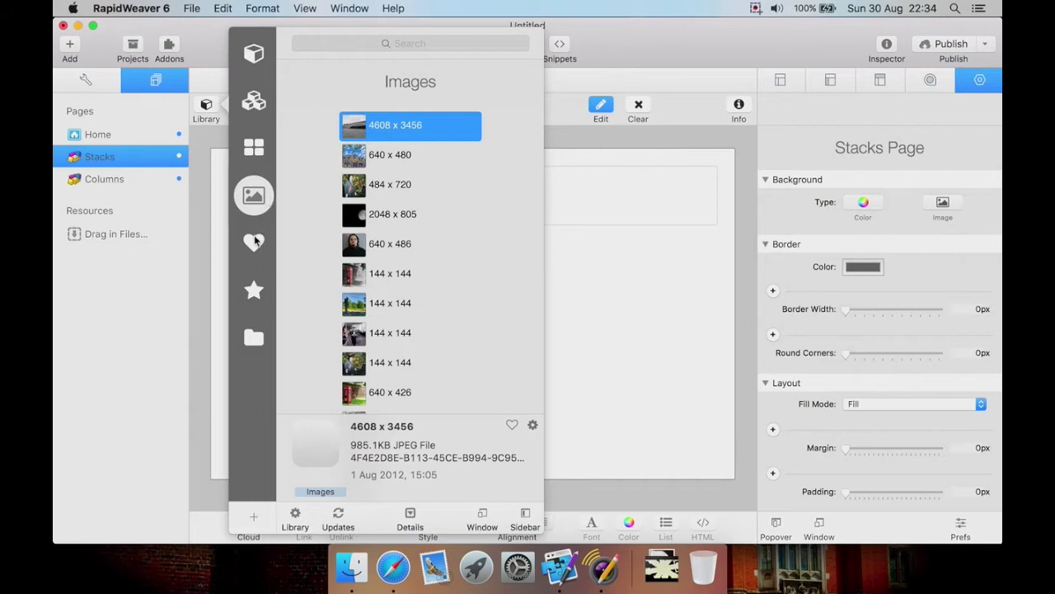
left_click(255, 240)
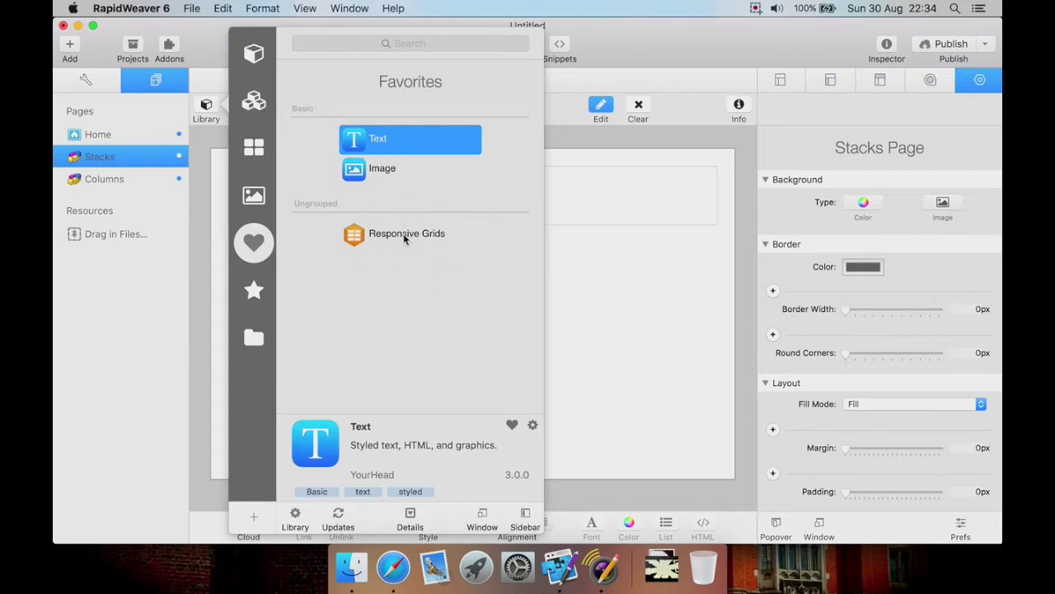
left_click(369, 242)
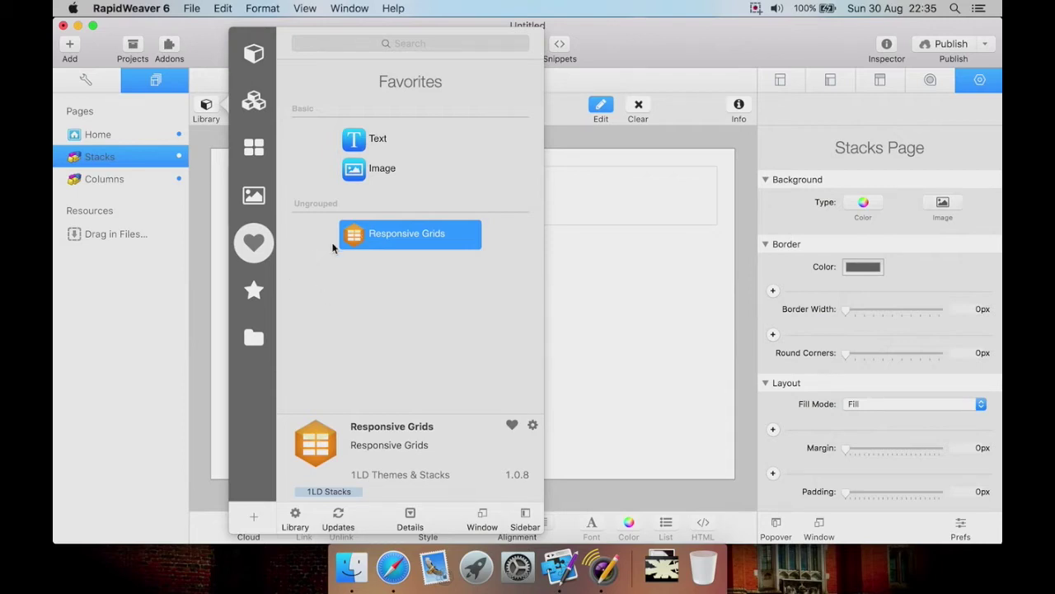
Add a Text stack from the Built In library group to the empty Stacks page and dismiss the library.
left_click(253, 284)
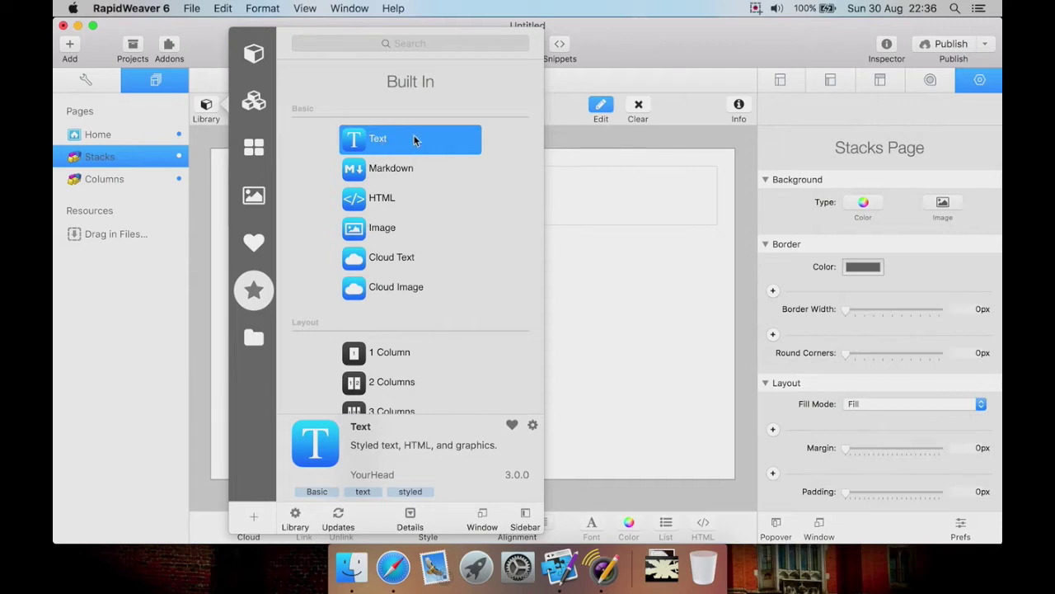
left_click_drag(412, 141, 635, 204)
left_click(624, 266)
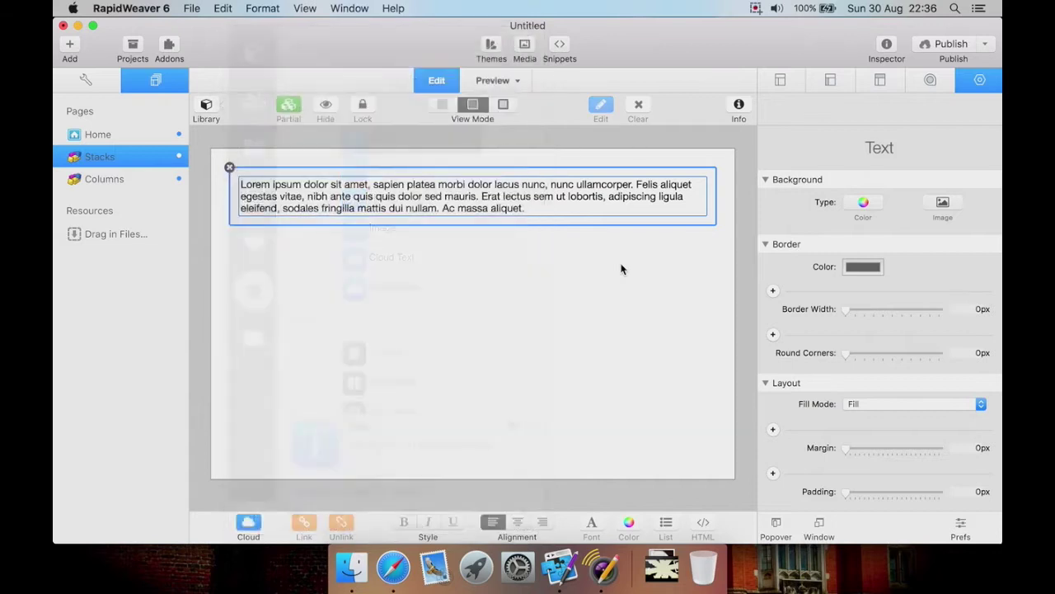
Set the Text stack's border color to a red with RGB values 188, 98, 77 (hex BC624D).
left_click(478, 207)
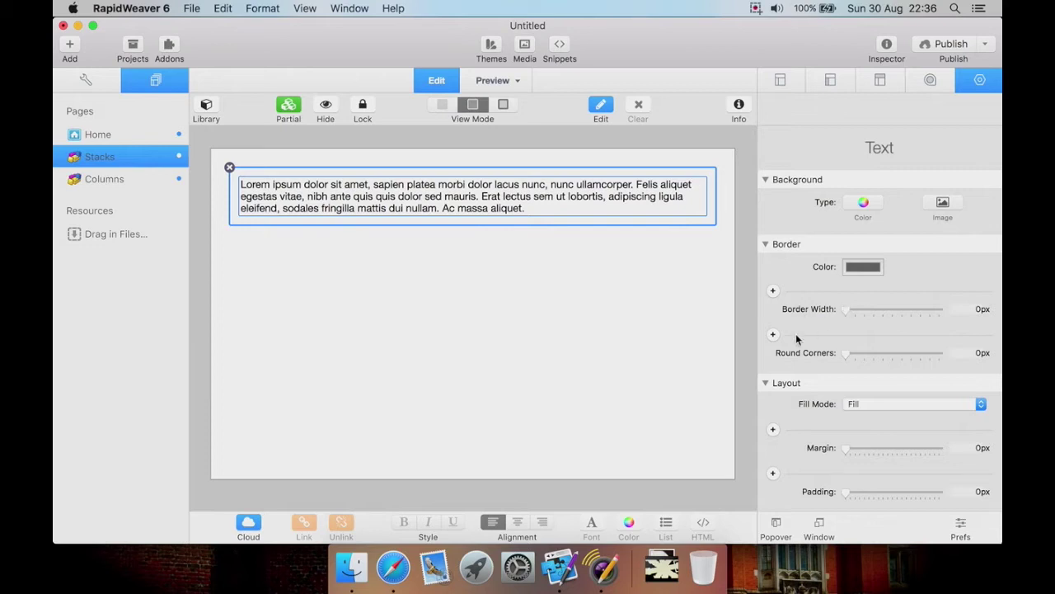
left_click(856, 268)
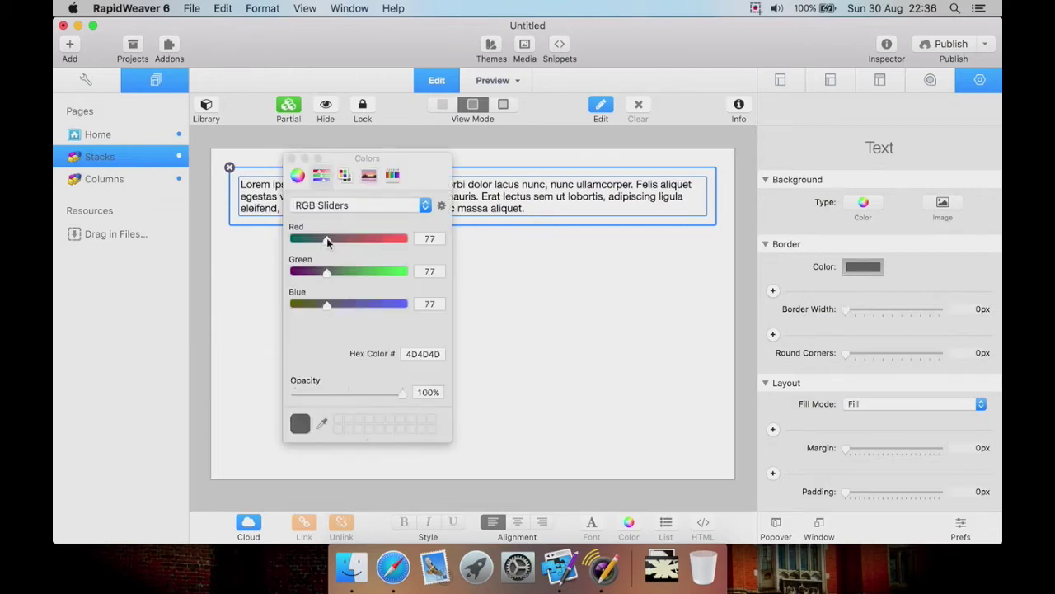
left_click_drag(327, 238, 375, 240)
left_click_drag(326, 272, 335, 272)
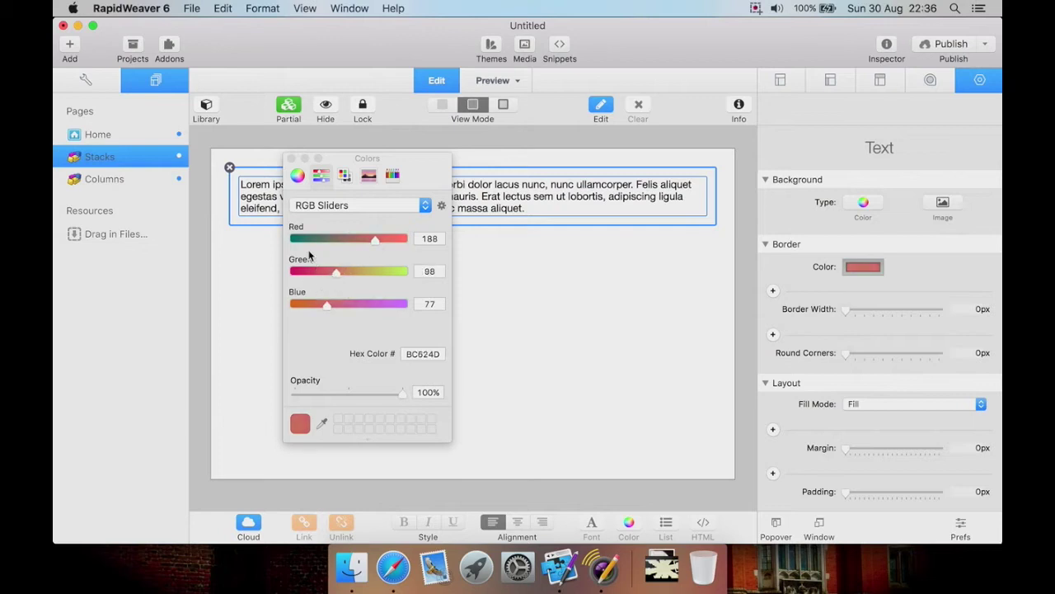
left_click(291, 159)
Give the Text stack a solid color background in the default gray and round its corners to 10px.
left_click(857, 203)
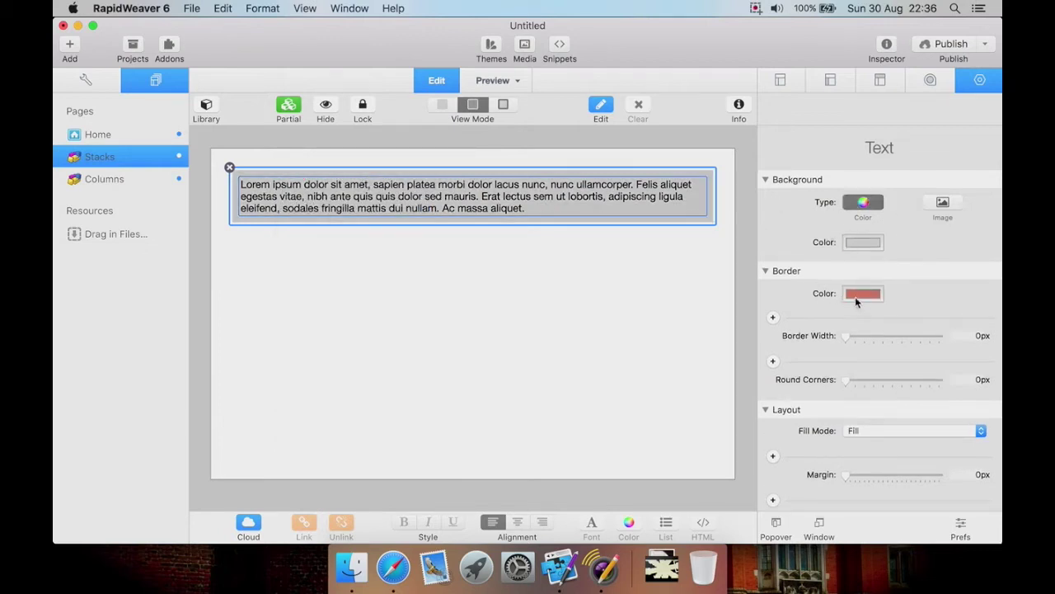
left_click_drag(846, 385, 951, 392)
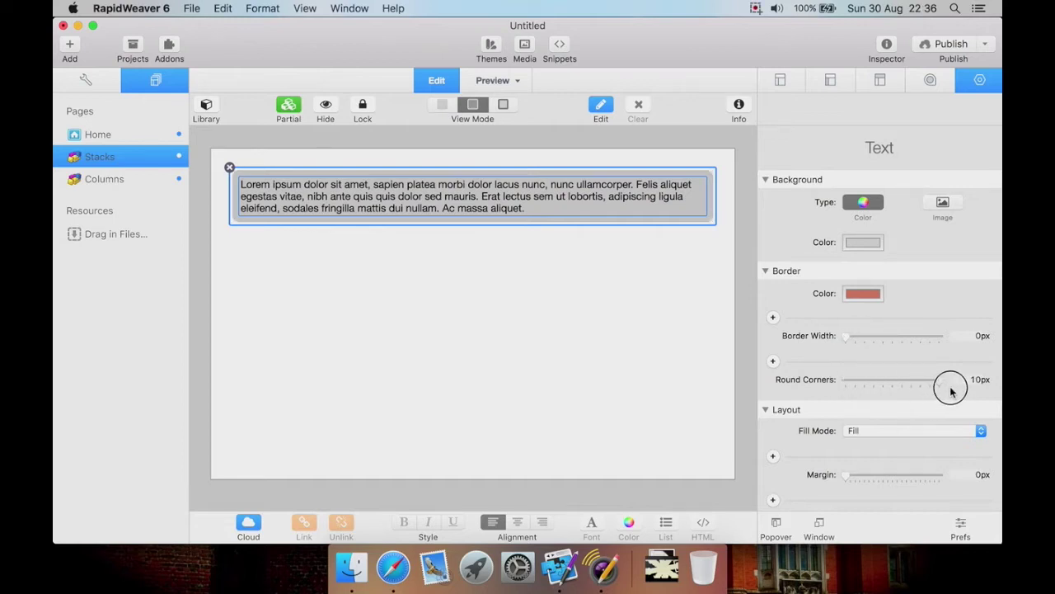
left_click(669, 268)
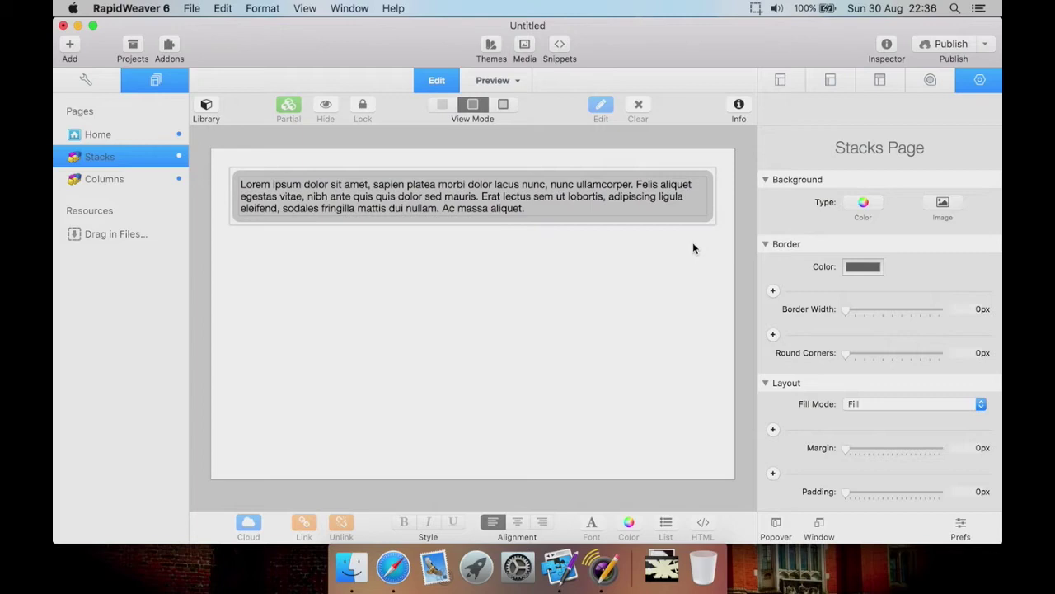
Preview the page with the styled Text stack and return to the editing view.
left_click(491, 76)
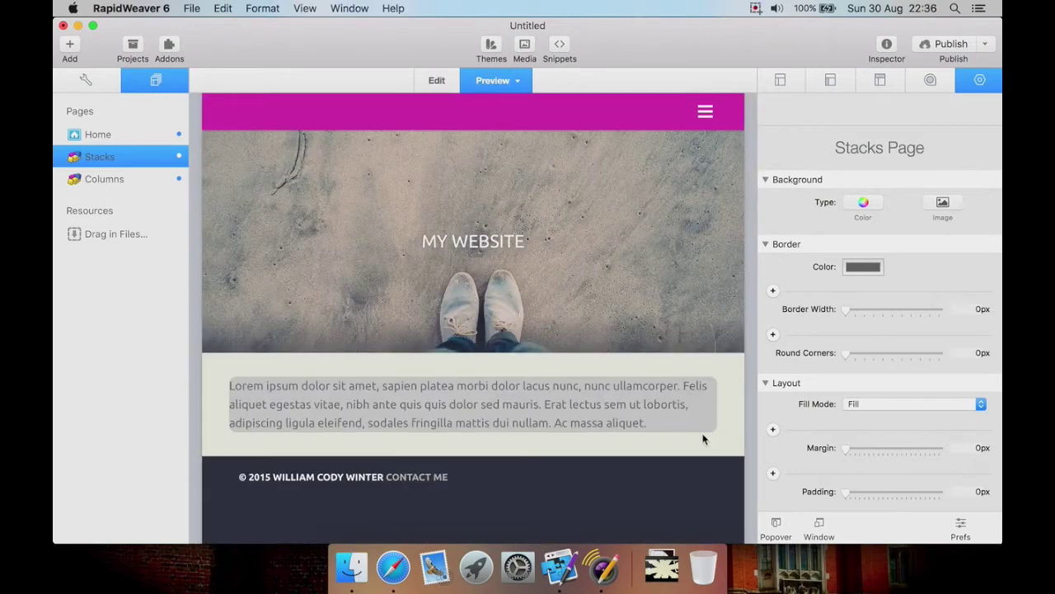
left_click(440, 85)
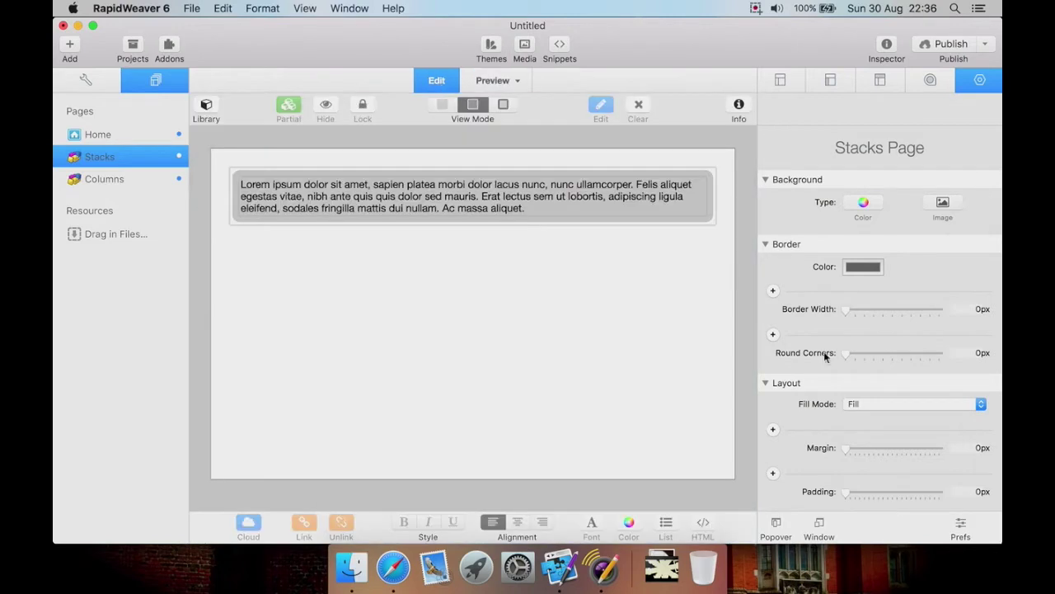
Hide the gray Text stack on mobile devices through its responsive settings.
scroll(799, 367, "down", 4)
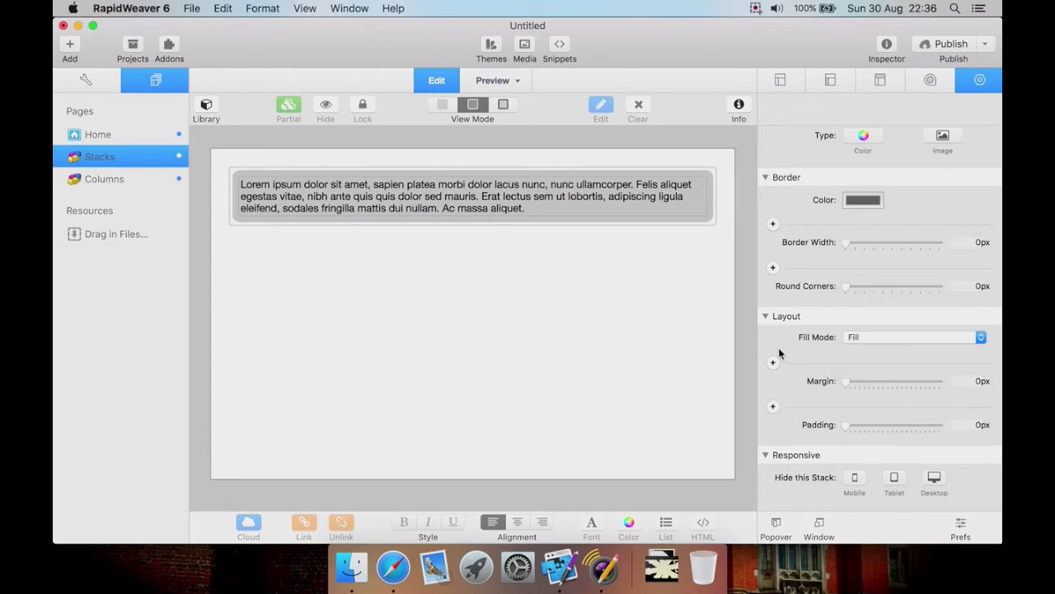
scroll(780, 353, "down", 2)
left_click(683, 213)
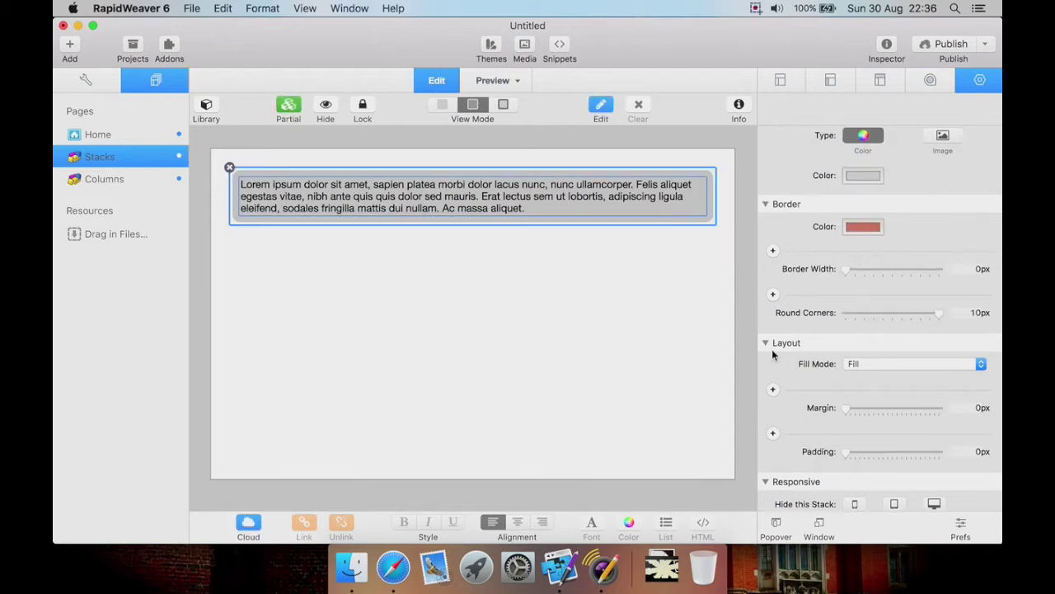
scroll(773, 353, "down", 2)
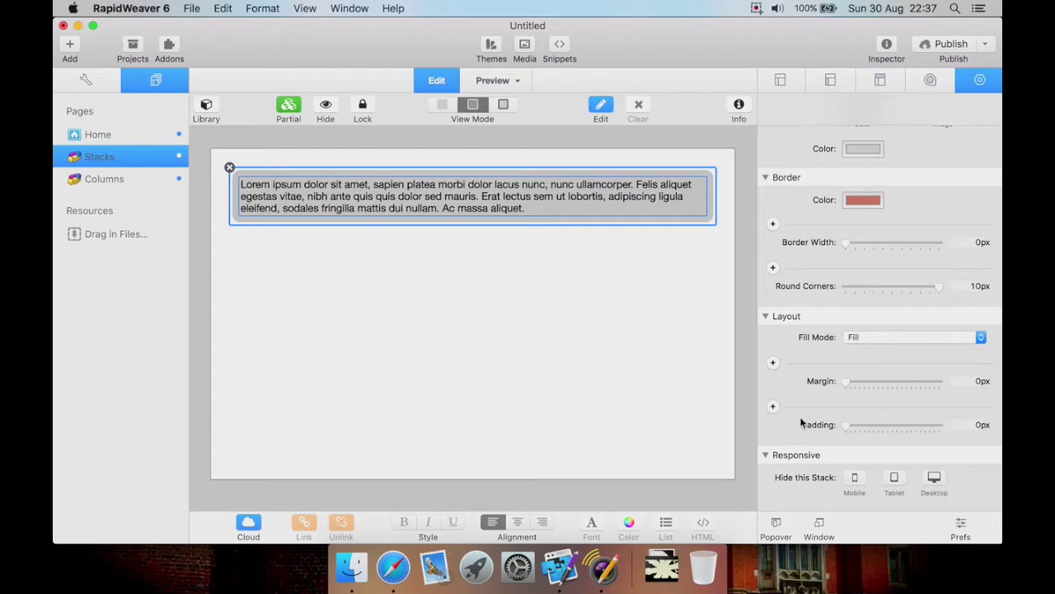
left_click(853, 478)
Check the Text stack in the iPhone and full-width previews with the inspector hidden, and return to editing with the stack's settings shown.
left_click(498, 80)
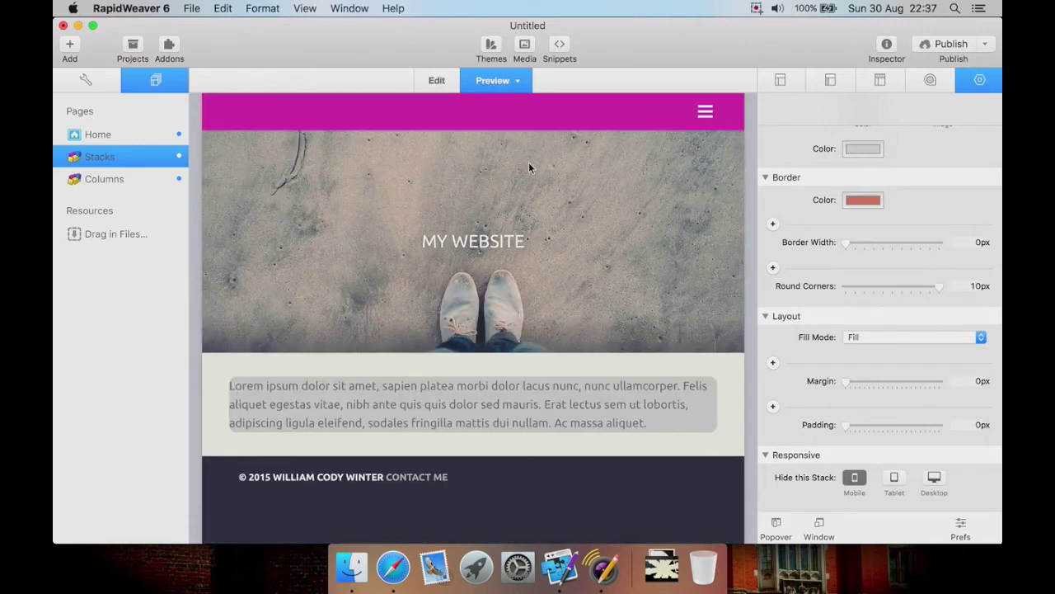
left_click(516, 80)
left_click(516, 80)
left_click(888, 44)
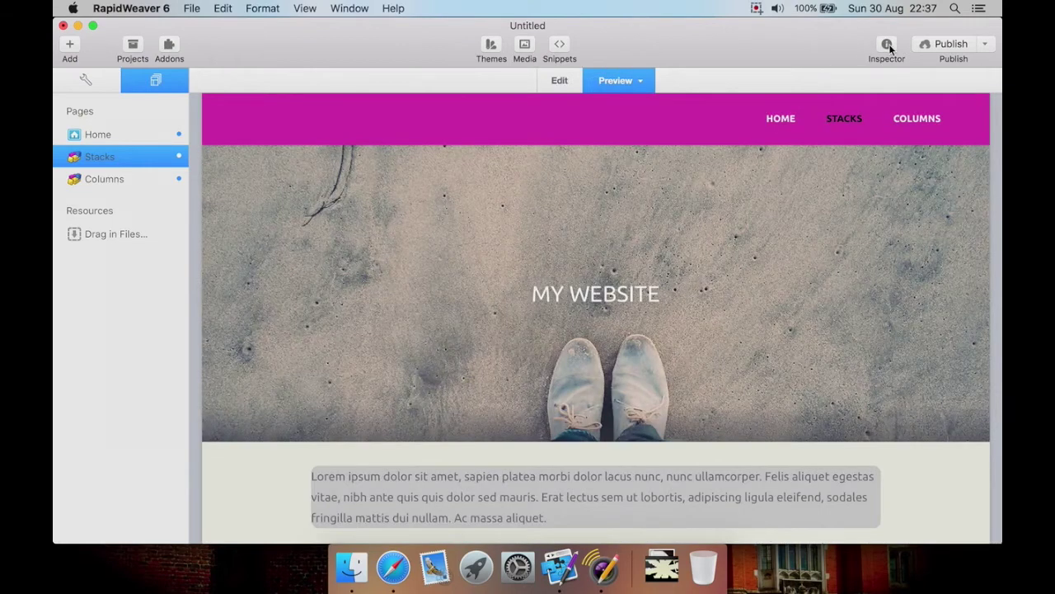
left_click(640, 80)
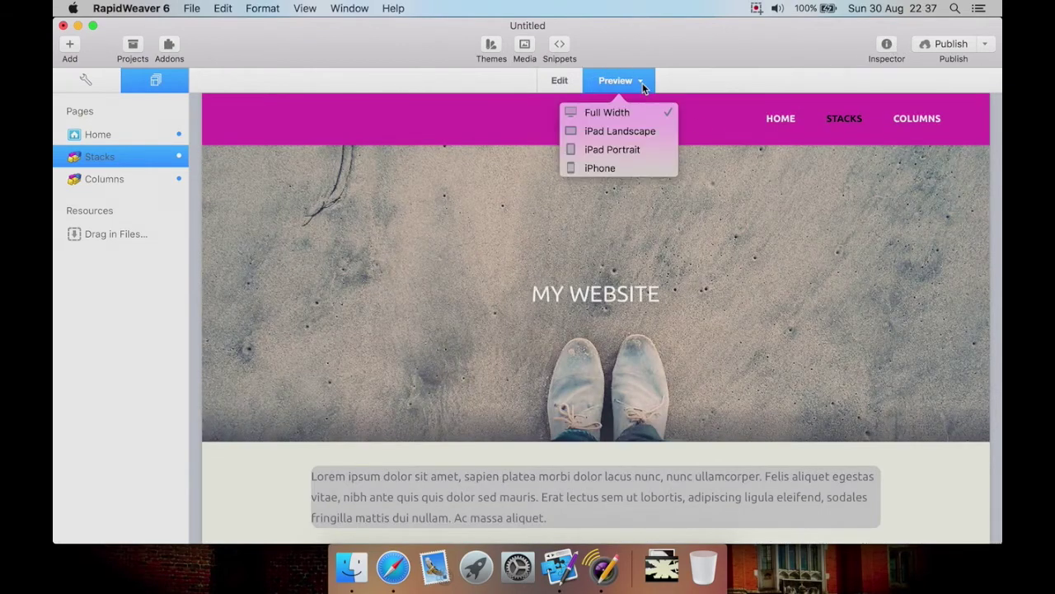
left_click(638, 158)
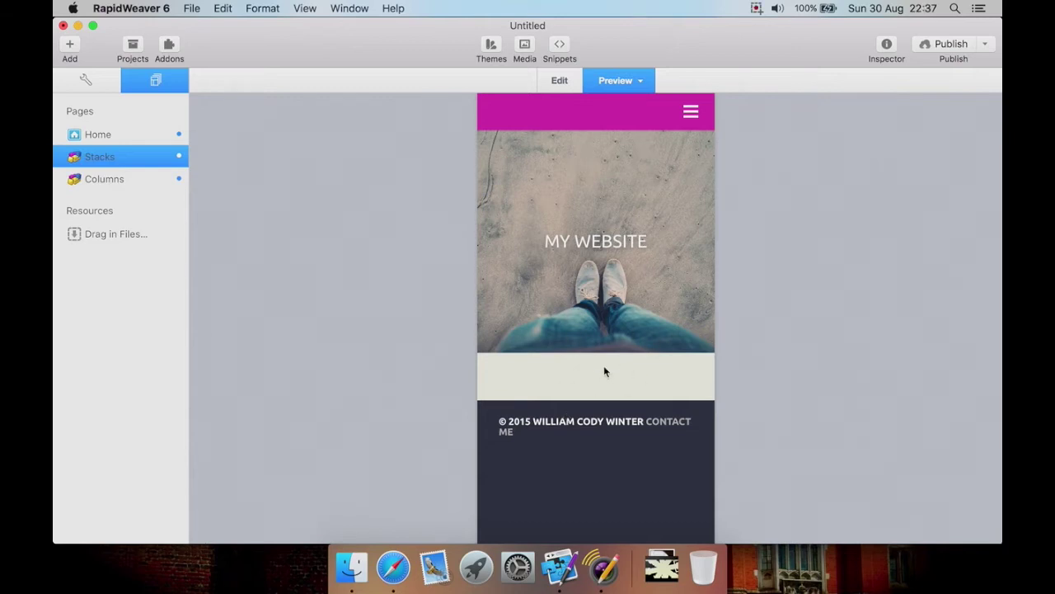
left_click(624, 82)
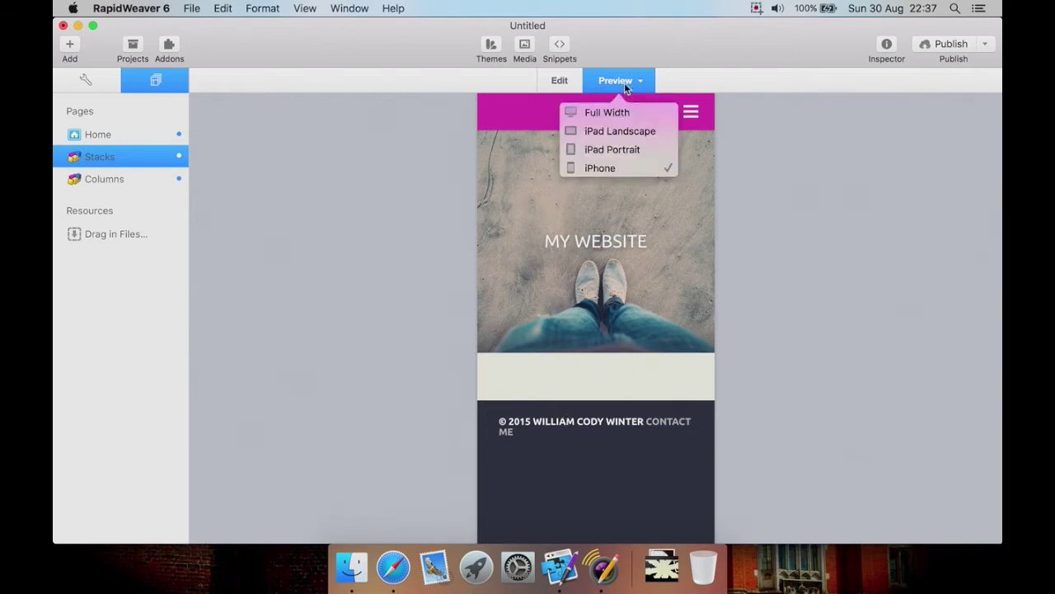
left_click(610, 128)
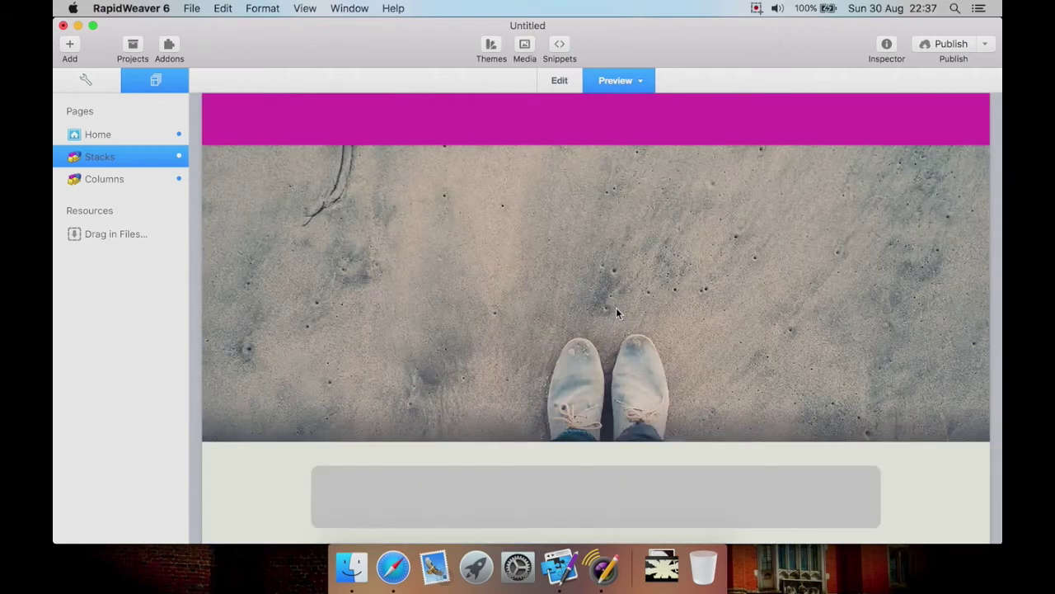
left_click(552, 83)
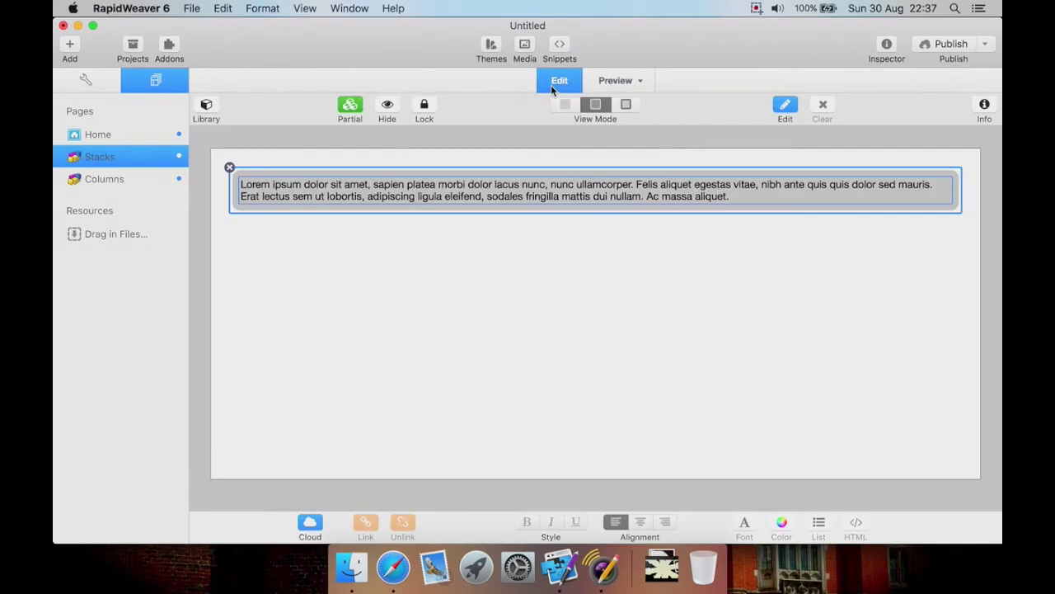
left_click(984, 105)
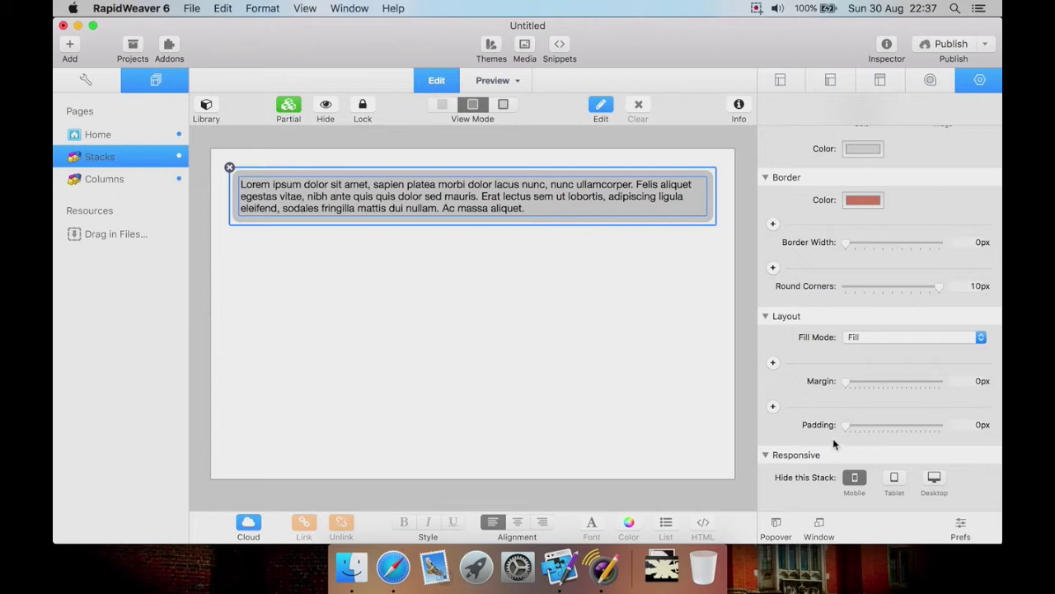
left_click(854, 478)
left_click(485, 179)
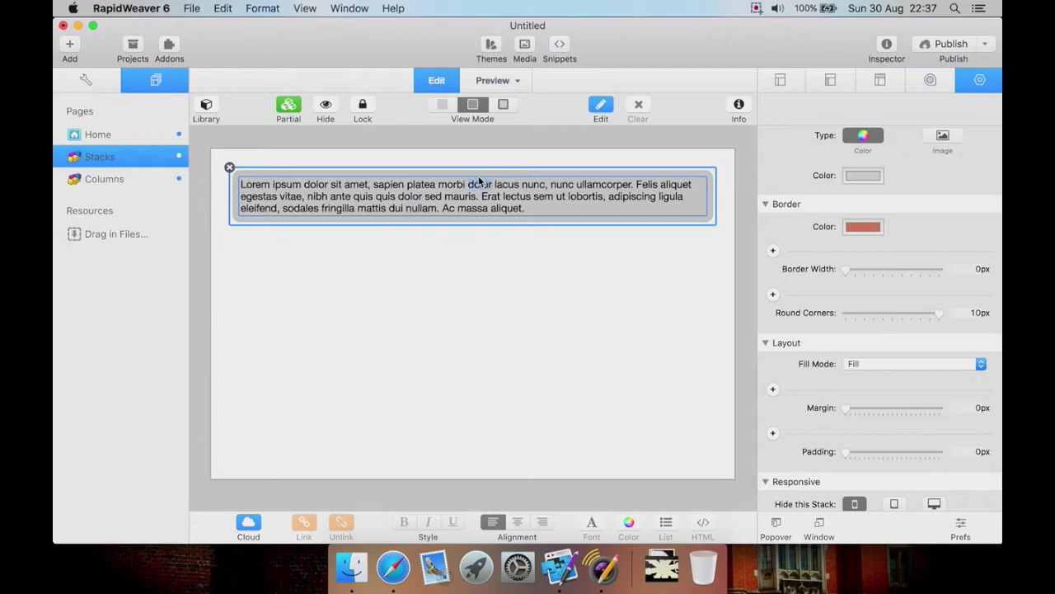
left_click(521, 286)
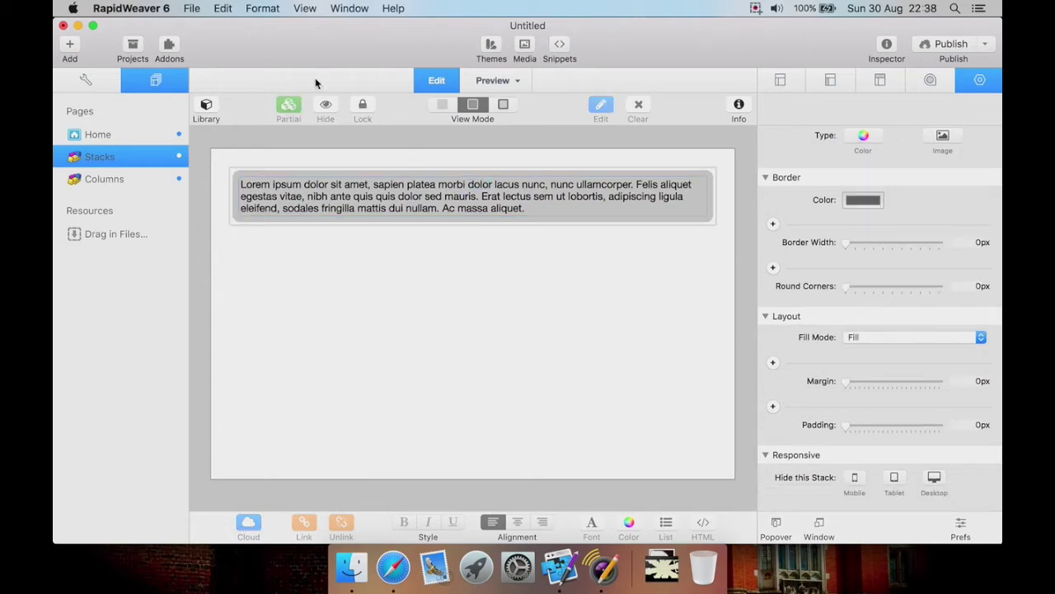
Add a second Text stack from the Built In library group below the gray one and dismiss the library.
left_click(208, 105)
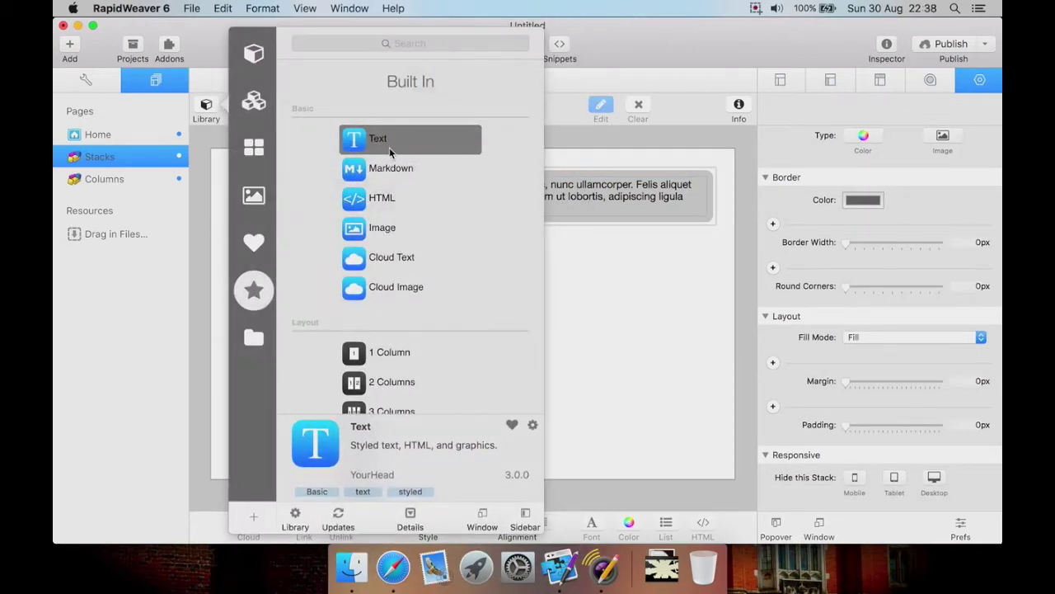
left_click_drag(389, 147, 584, 264)
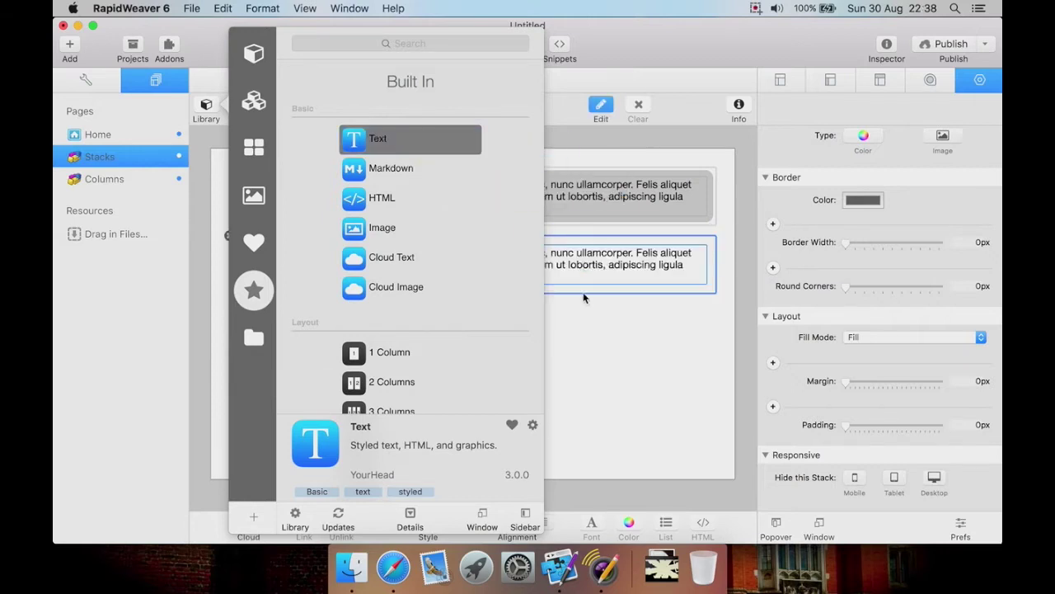
left_click(608, 358)
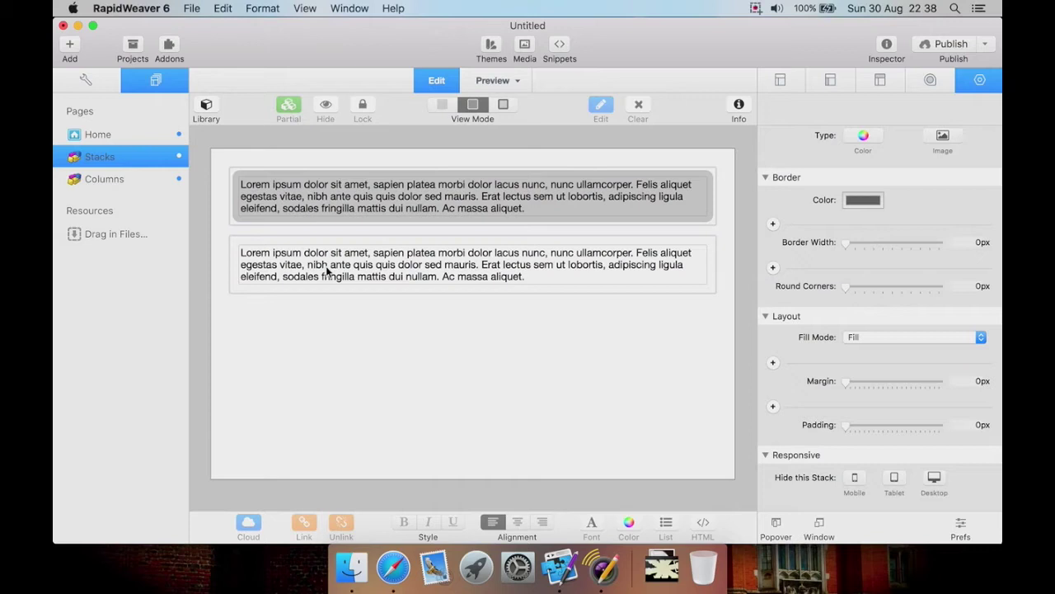
Hide the second Text stack on tablet and desktop, comparing its responsive settings with those of the first Text stack.
left_click(412, 265)
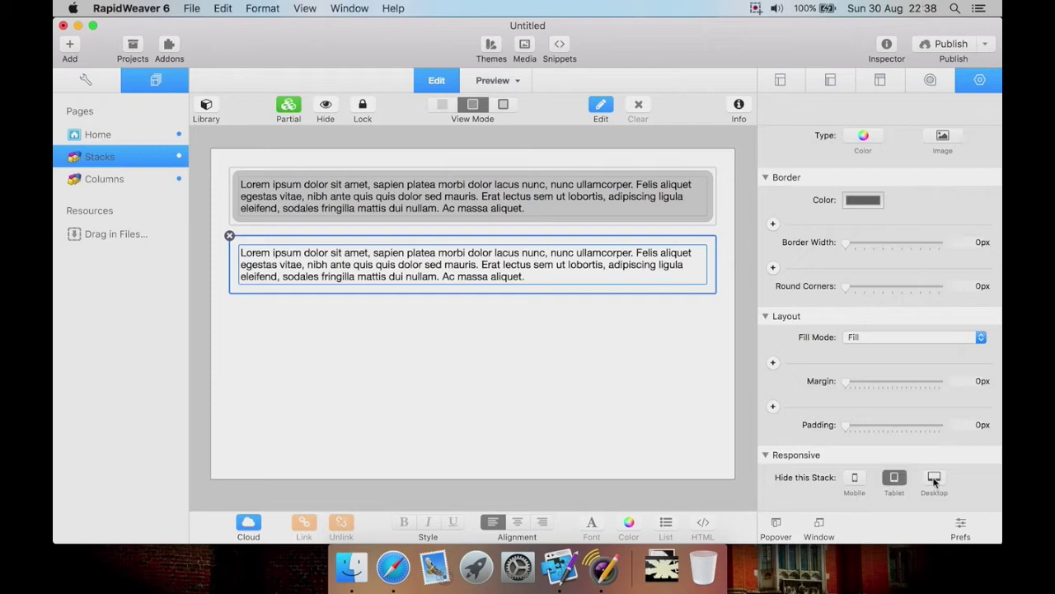
left_click(572, 197)
scroll(894, 466, "down", 2)
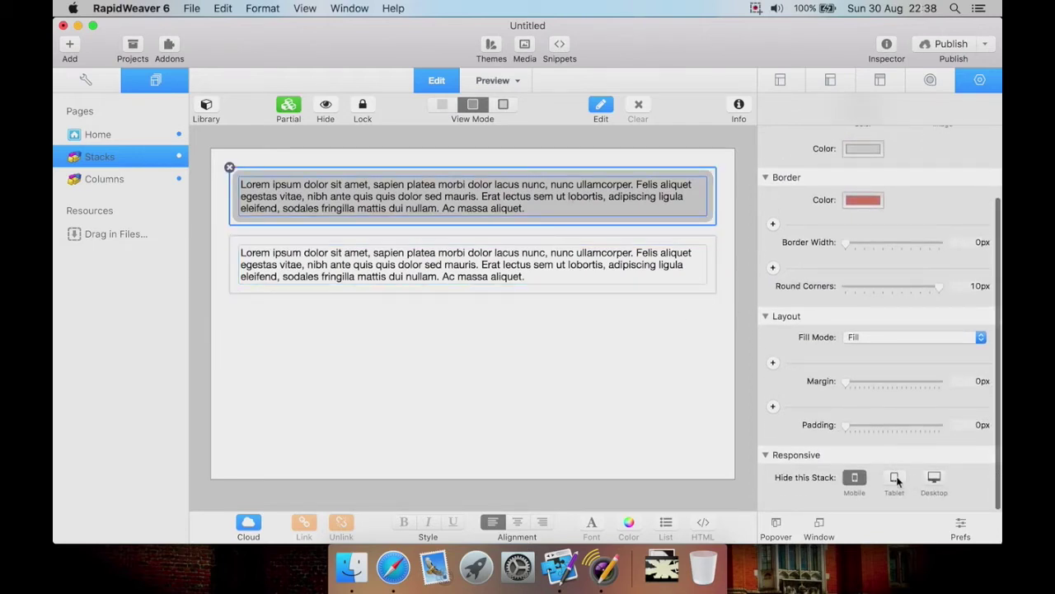
left_click(607, 241)
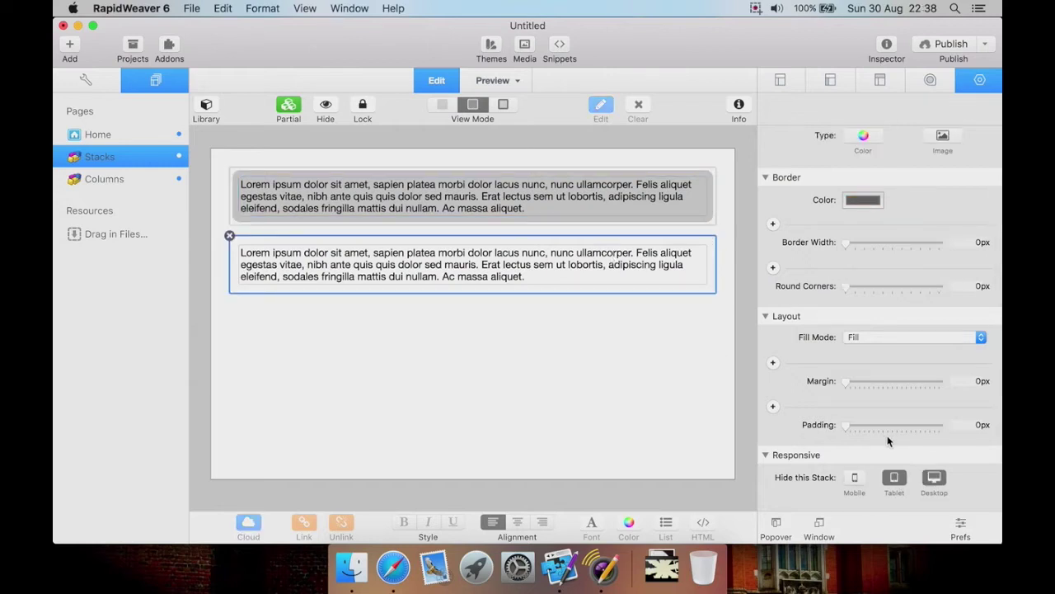
left_click(609, 375)
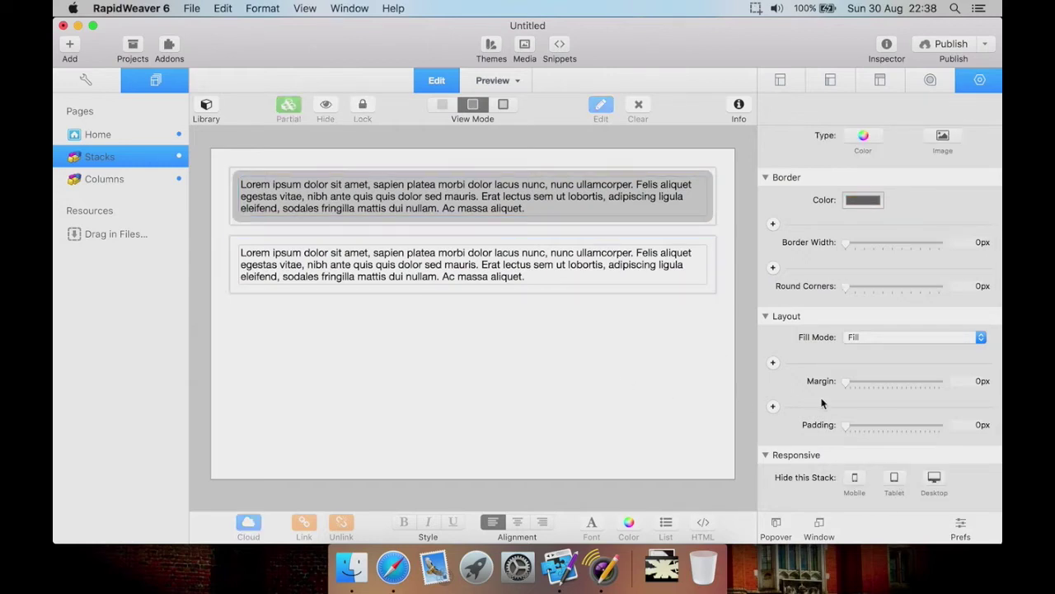
Add an HTML stack from the Built In library group below the second Text stack.
left_click(371, 293)
left_click(207, 105)
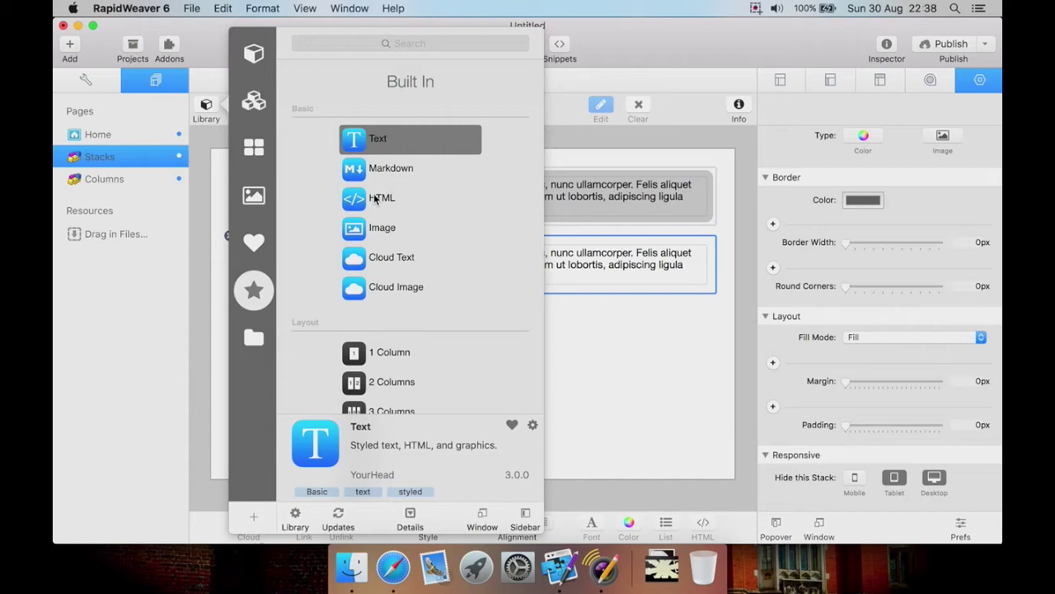
left_click_drag(375, 198, 576, 369)
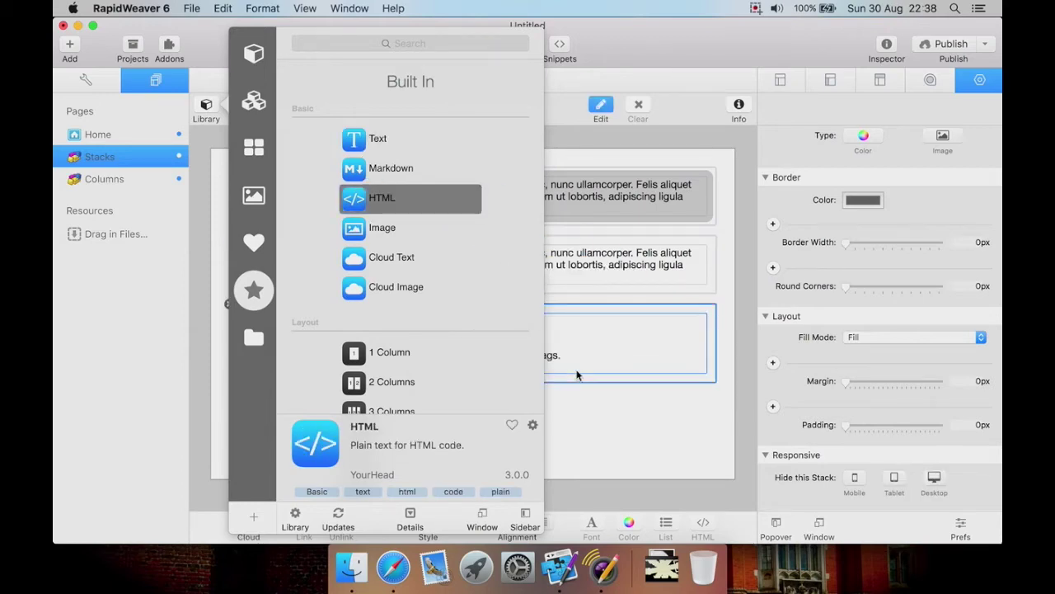
Open the HTML stack's content to view its default list code and leave it without editing.
double_click(614, 348)
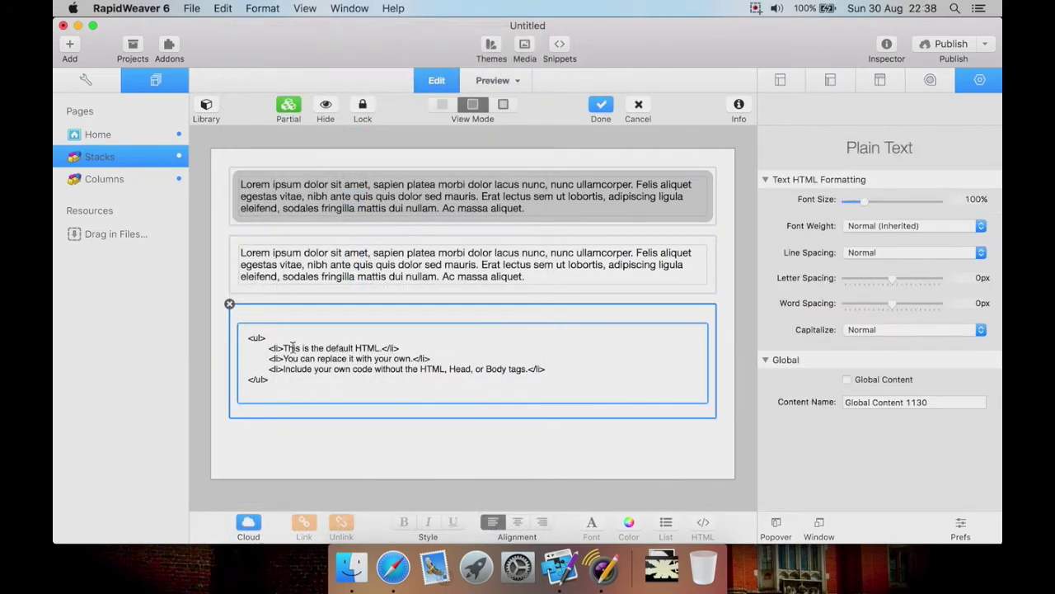
left_click_drag(250, 339, 375, 412)
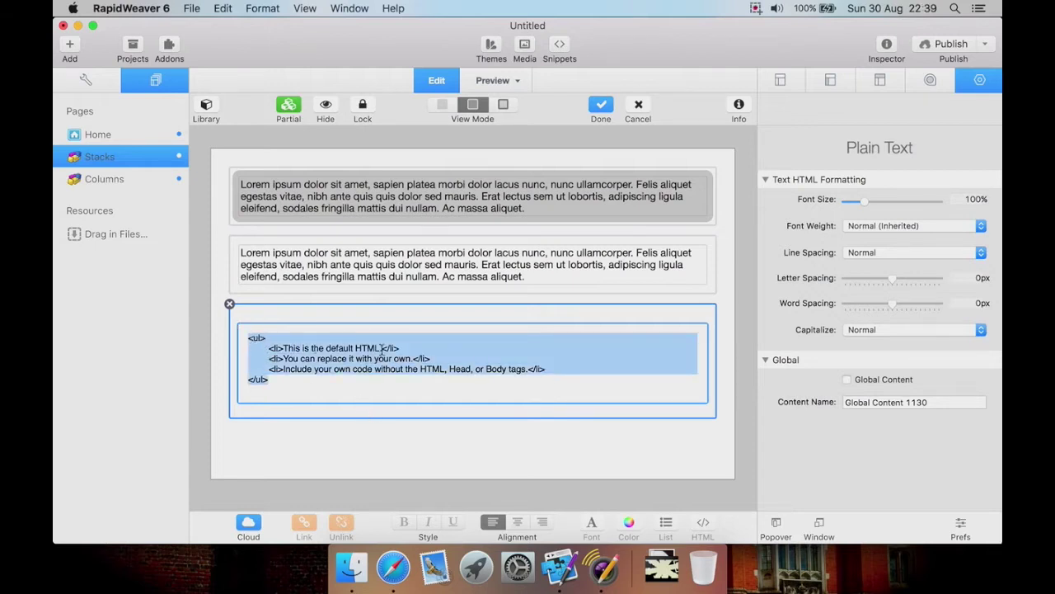
left_click(327, 429)
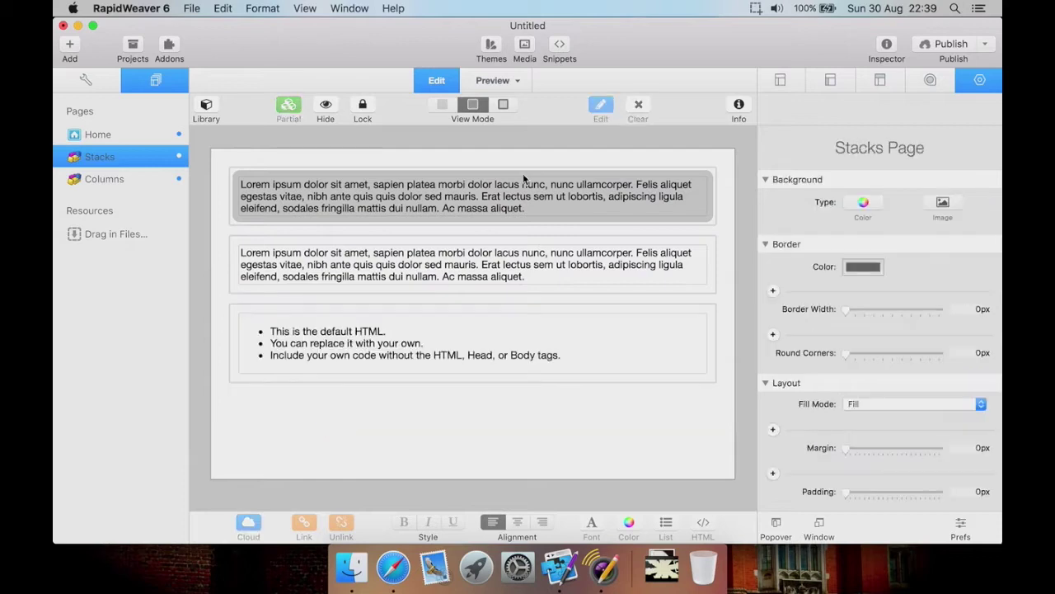
Preview how the HTML stack renders on the page and reselect the stack in the editing view.
left_click(501, 80)
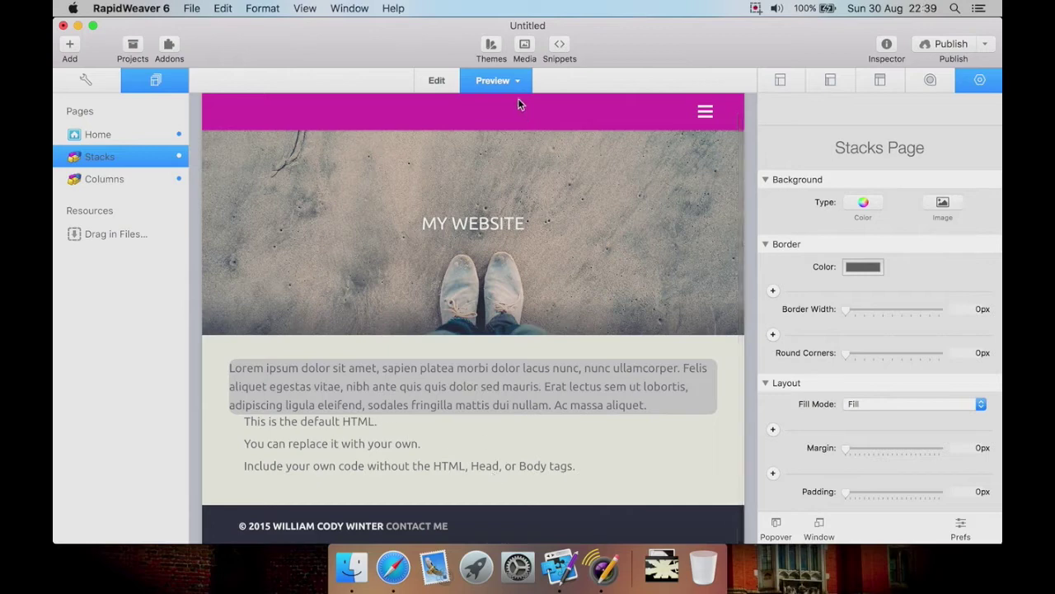
left_click(430, 82)
left_click(335, 346)
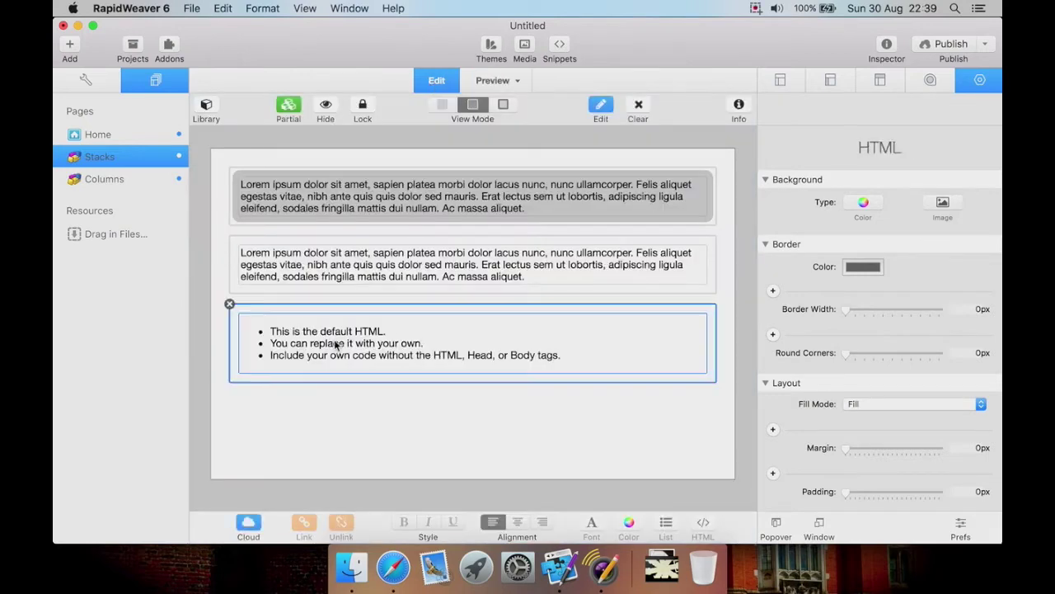
Add an Image stack from the Built In library group below the HTML stack and look through its settings.
left_click(203, 103)
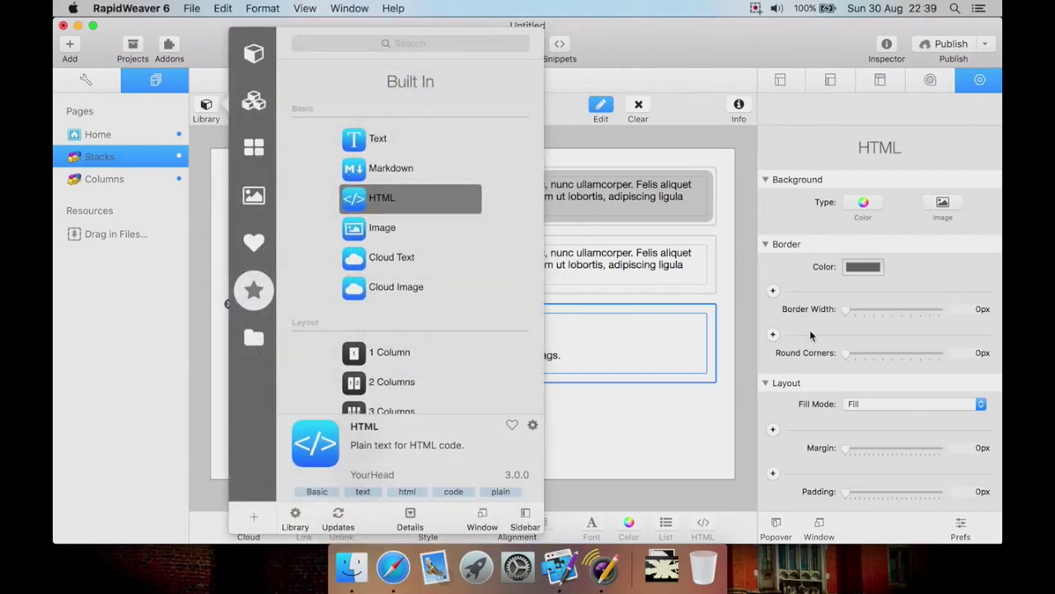
scroll(812, 330, "down", 3)
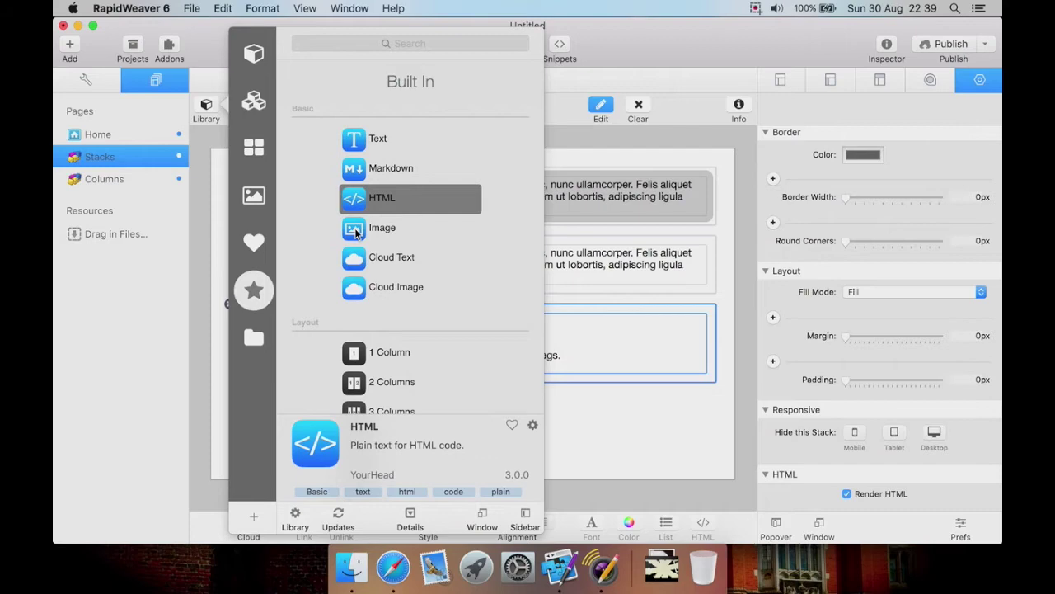
left_click_drag(355, 228, 560, 427)
left_click(609, 428)
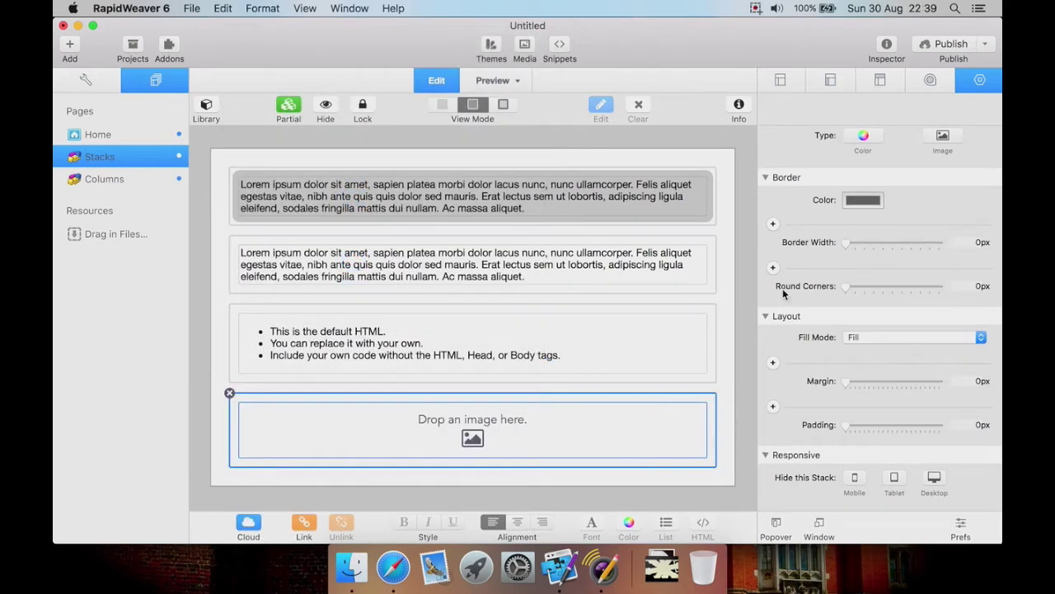
scroll(789, 241, "up", 3)
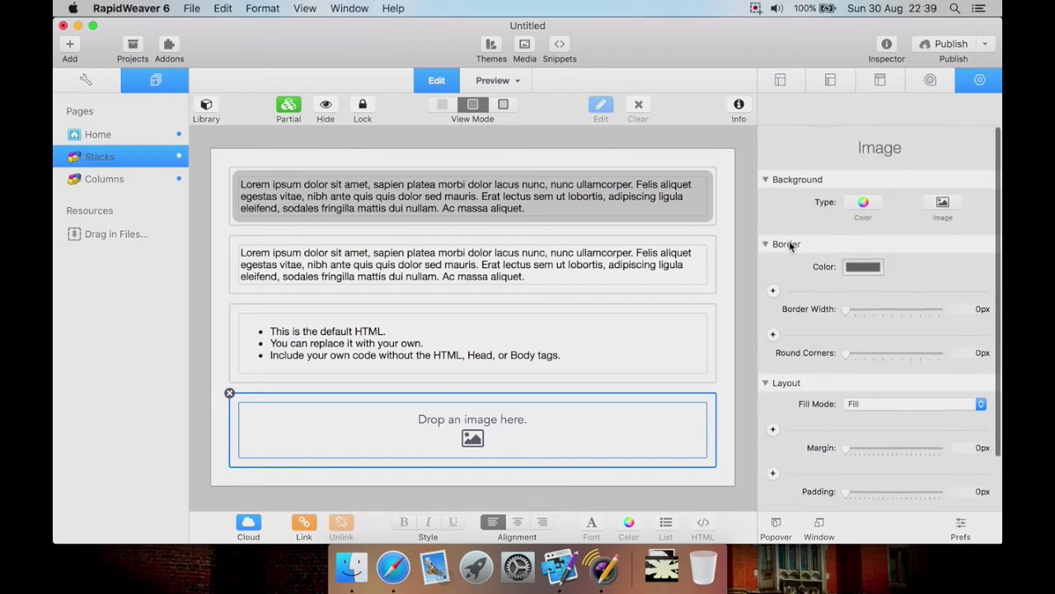
scroll(789, 241, "down", 3)
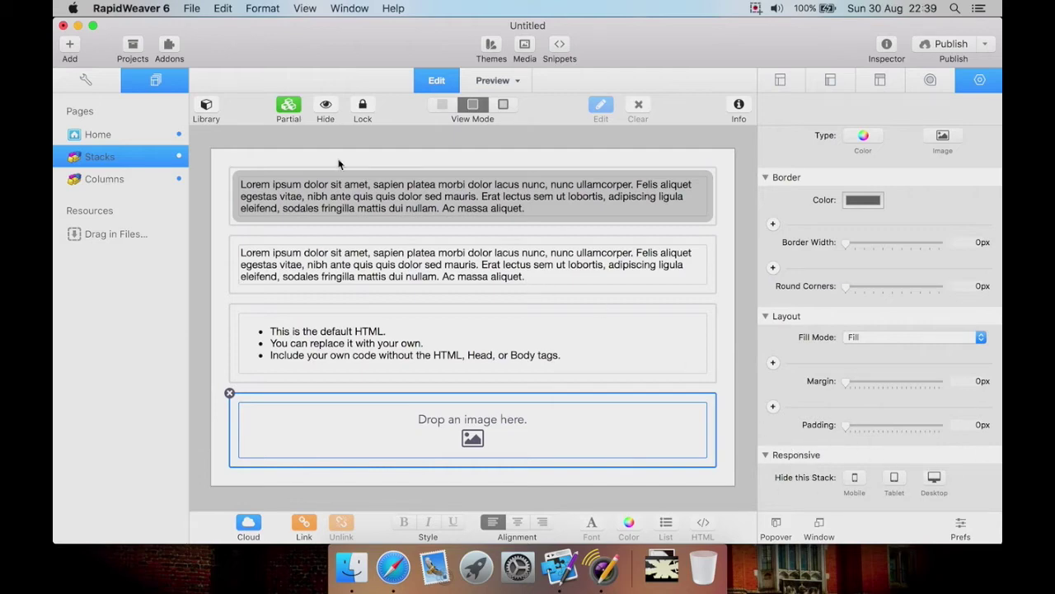
Look through the Basic and Layout stacks in the Built In library group without adding any.
left_click(206, 105)
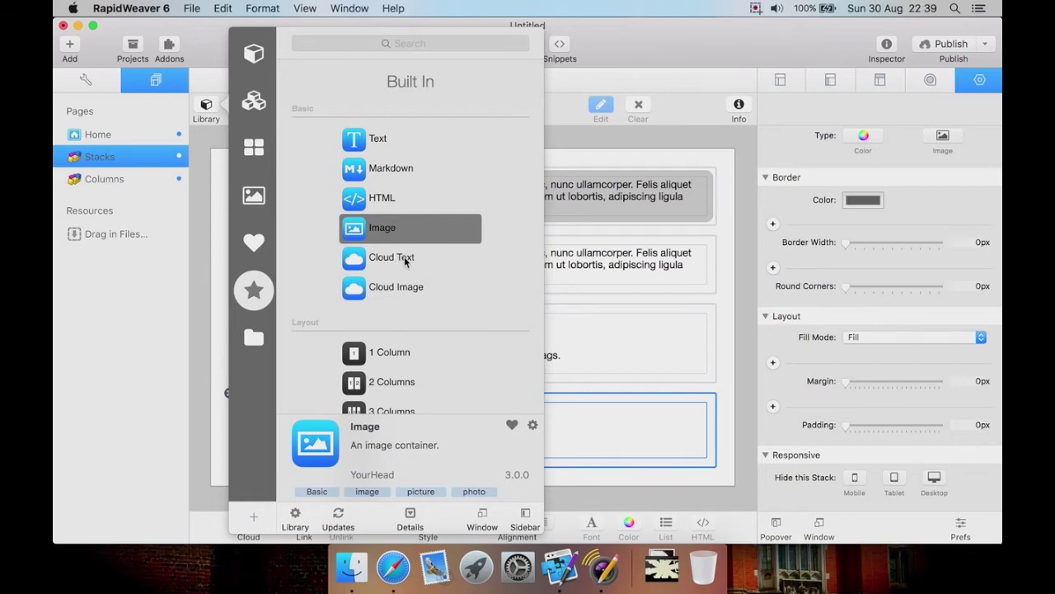
scroll(438, 269, "down", 3)
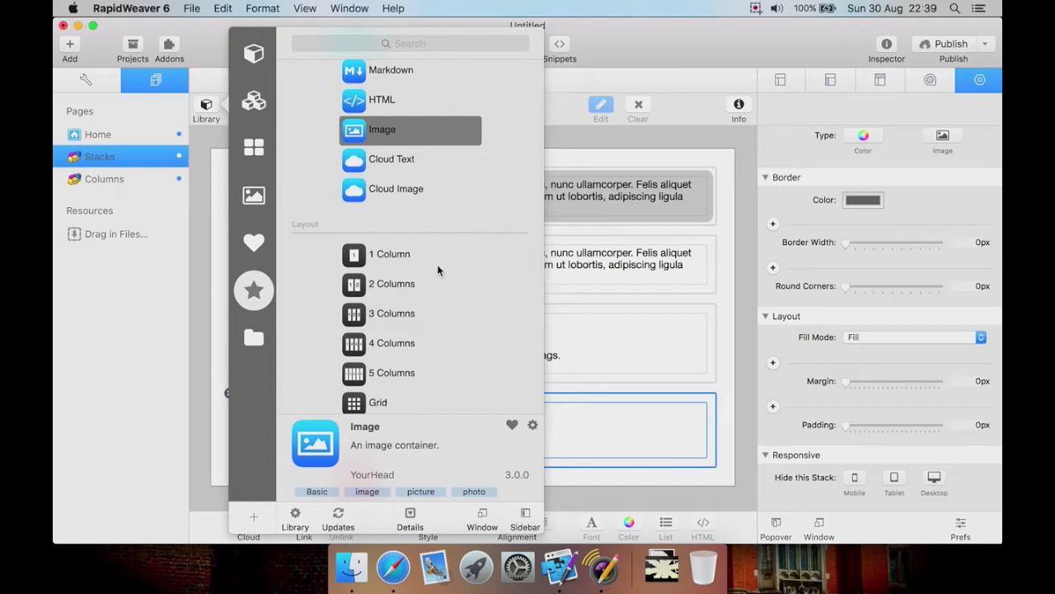
scroll(424, 247, "down", 2)
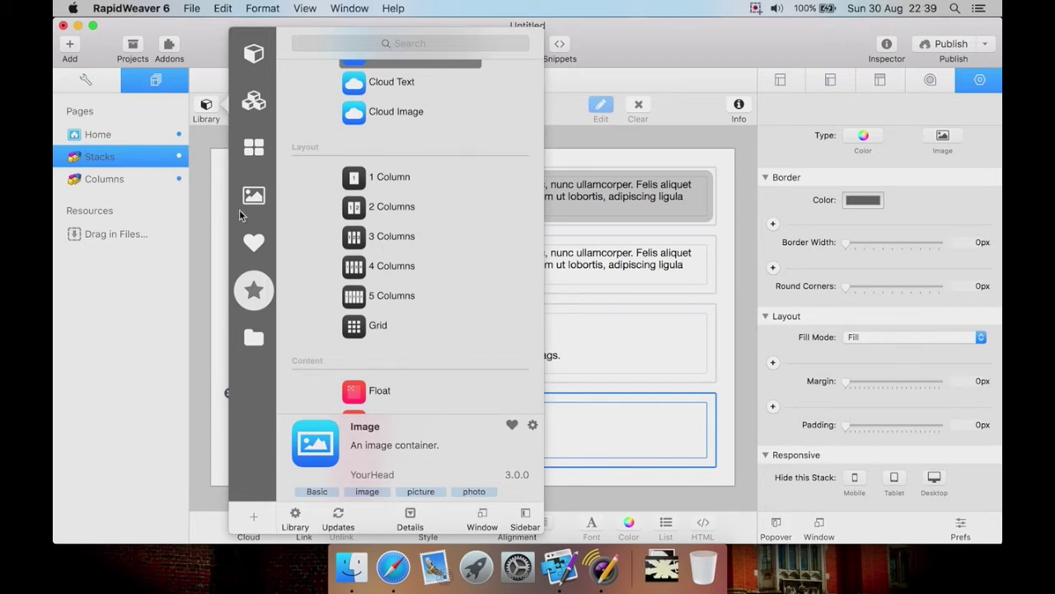
left_click(208, 212)
Open the Columns page and select its Grid stack to view the stack's settings.
left_click(175, 179)
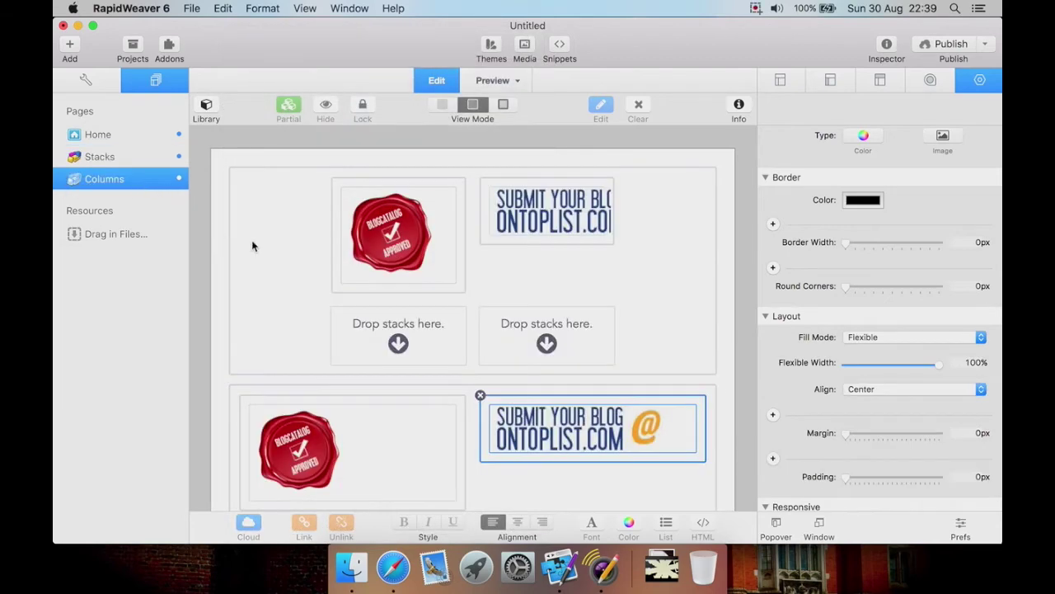
left_click(349, 168)
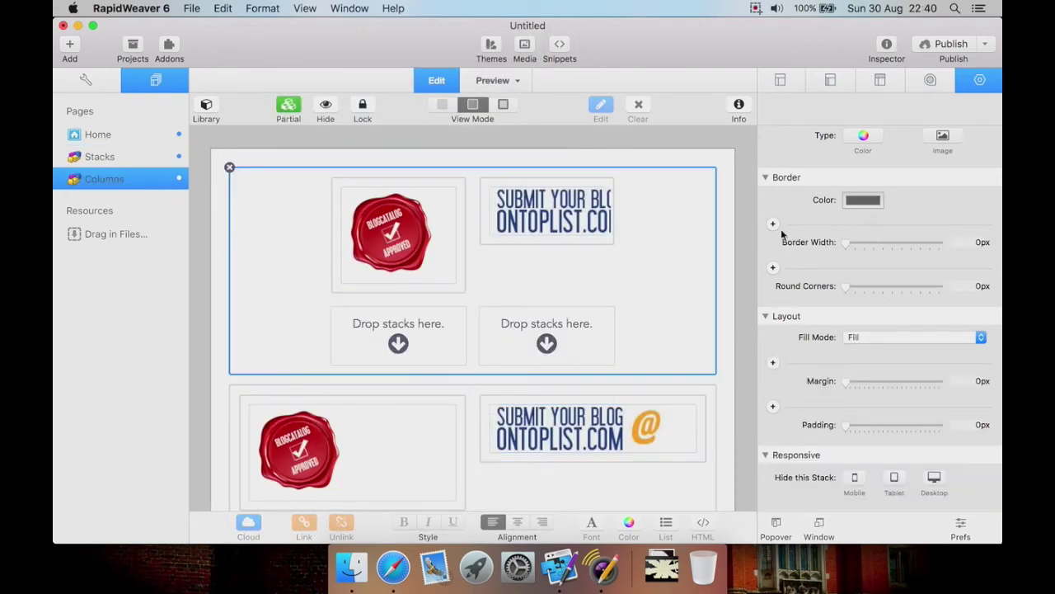
scroll(784, 229, "up", 3)
scroll(699, 245, "down", 1)
scroll(699, 245, "down", 1)
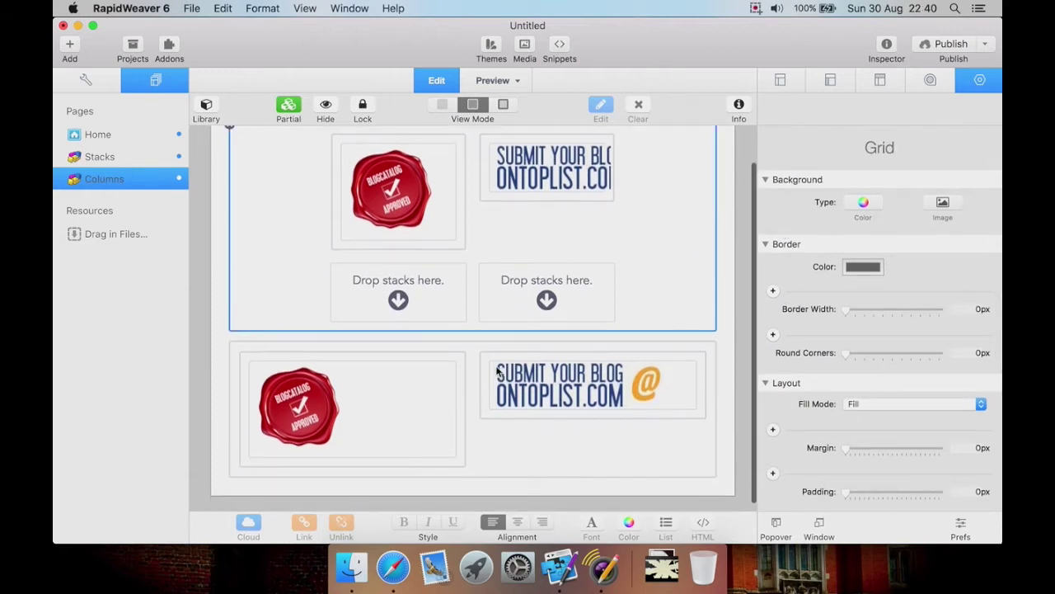
Review the 2 Columns stack's layout and responsive settings, and view the badge code in its first column without editing.
left_click(473, 350)
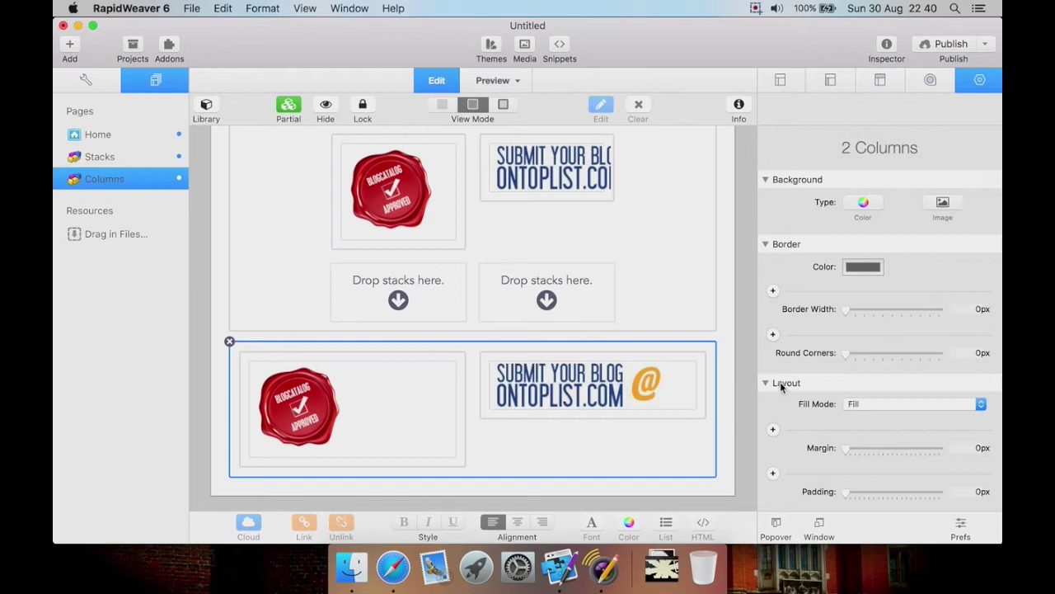
scroll(780, 384, "down", 5)
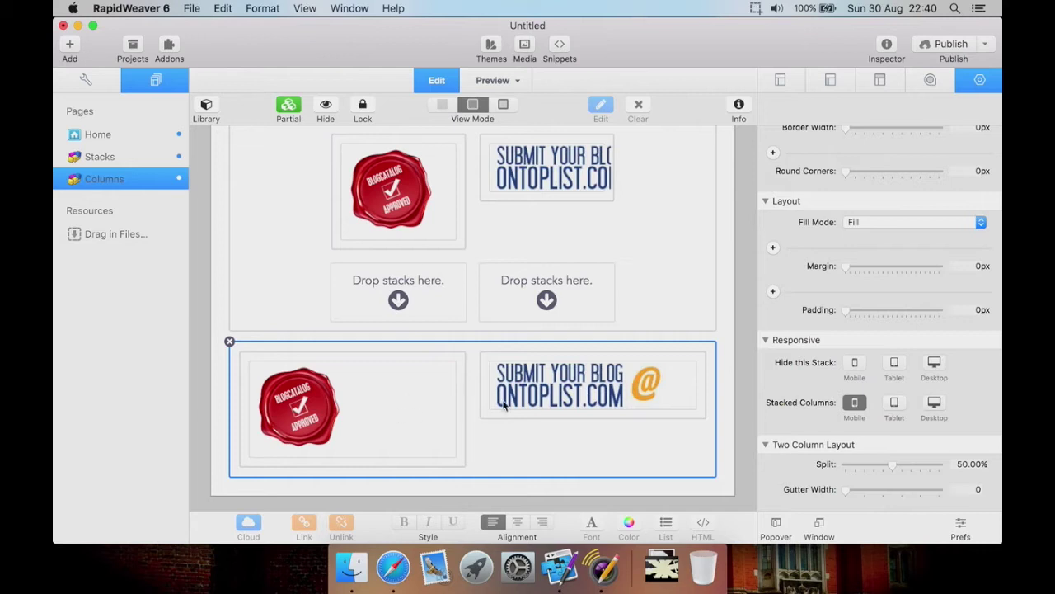
left_click(380, 403)
double_click(369, 407)
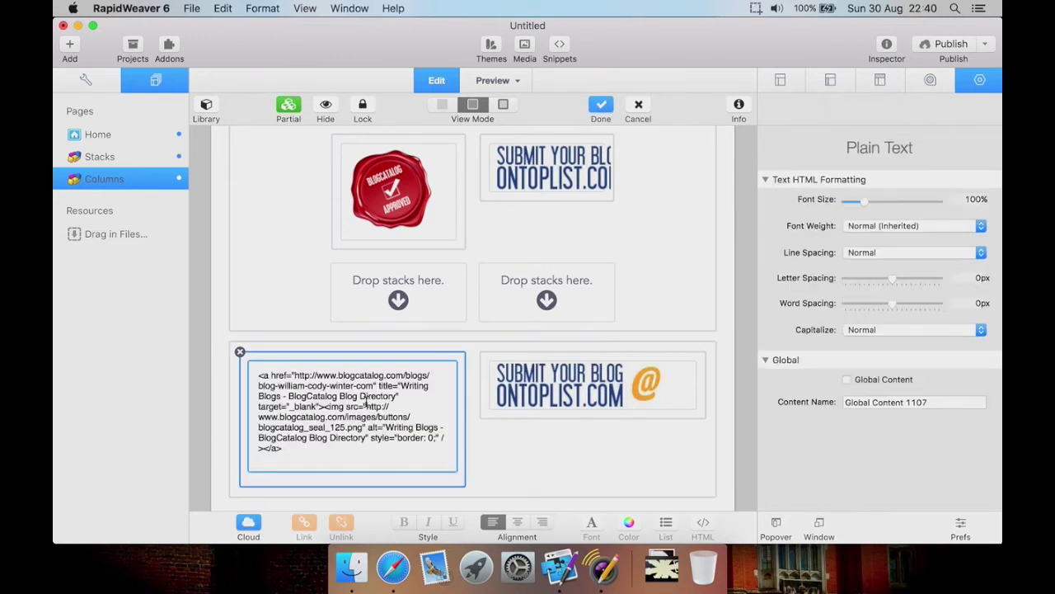
left_click(200, 401)
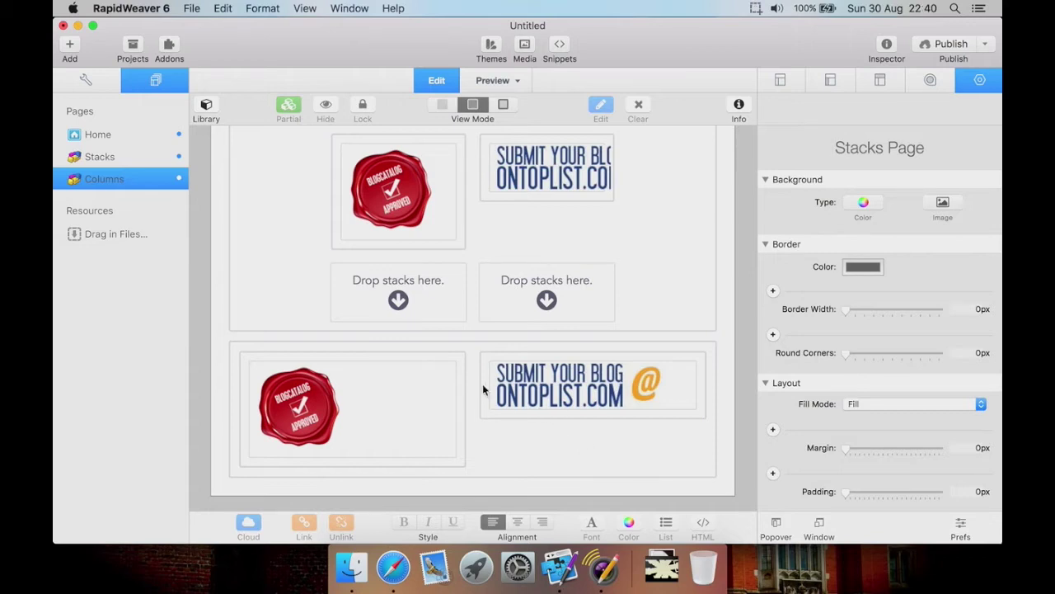
Compare the responsive and column settings of the 2 Columns stack with those of the Grid stack.
left_click(471, 353)
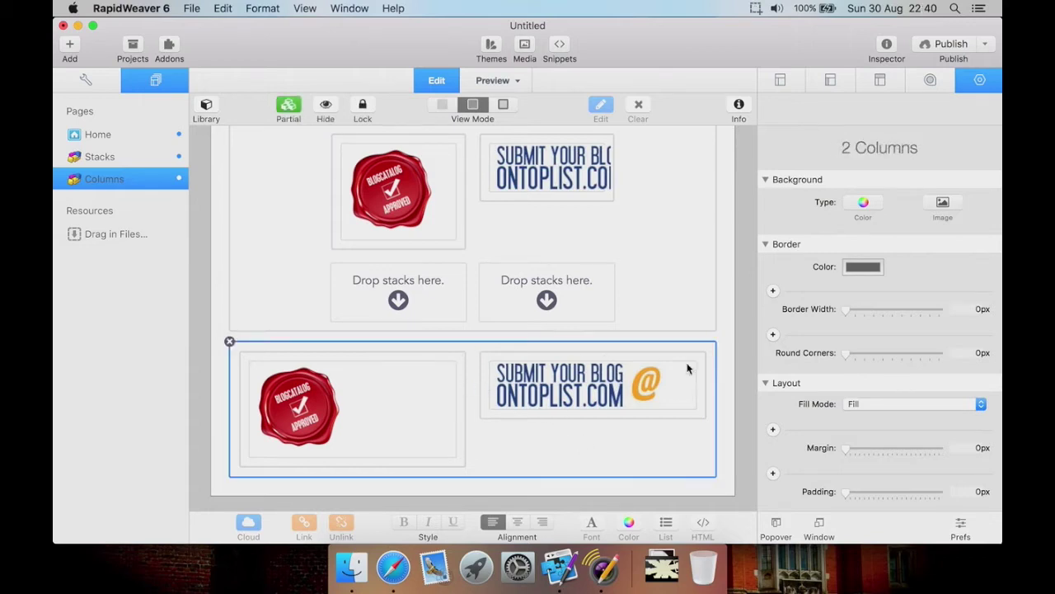
scroll(790, 434, "down", 5)
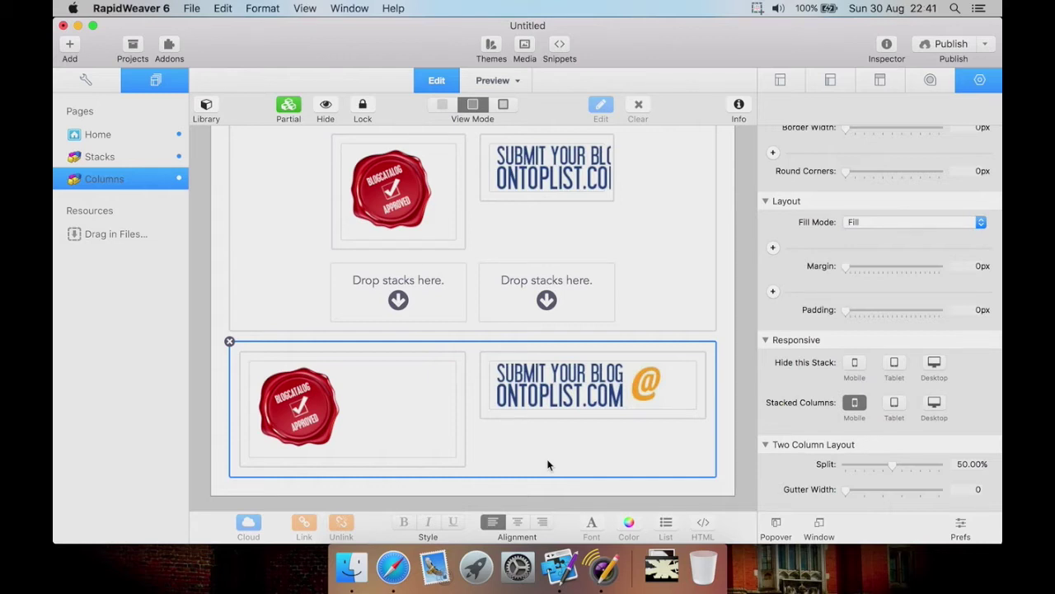
left_click(713, 262)
left_click(206, 105)
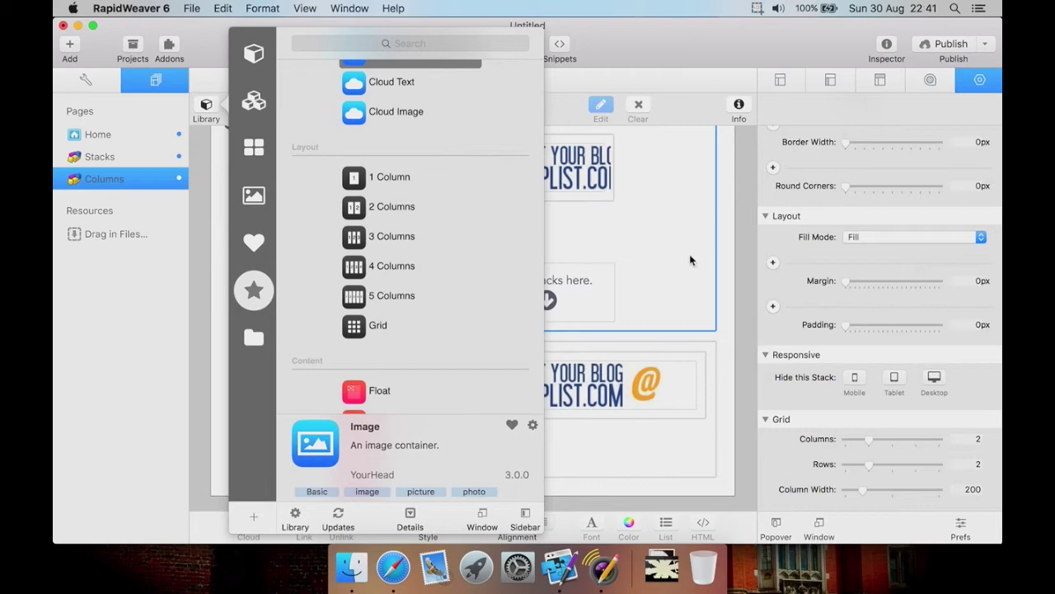
left_click(710, 259)
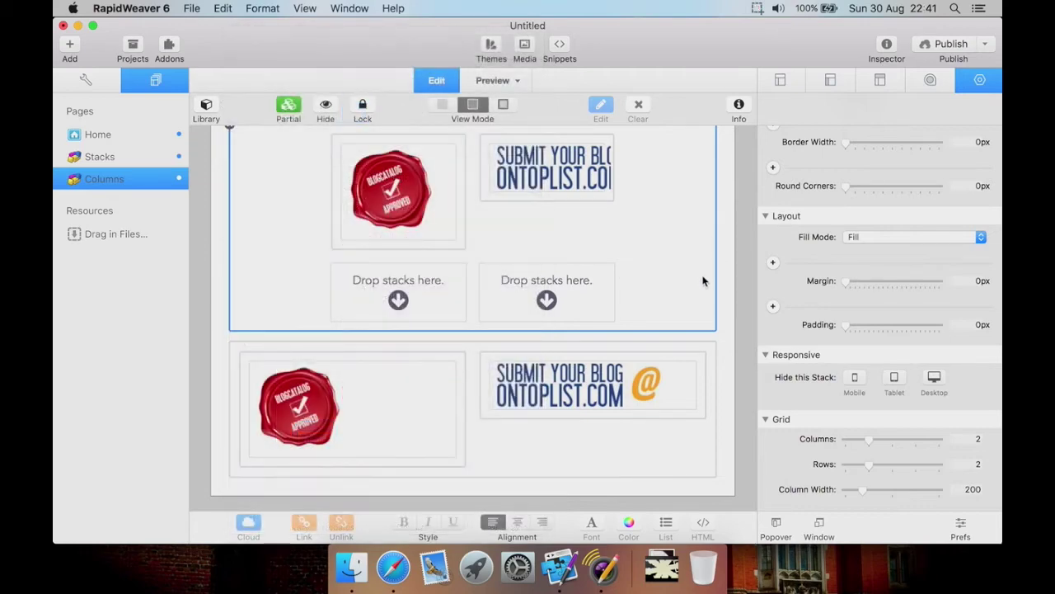
scroll(703, 228, "up", 2)
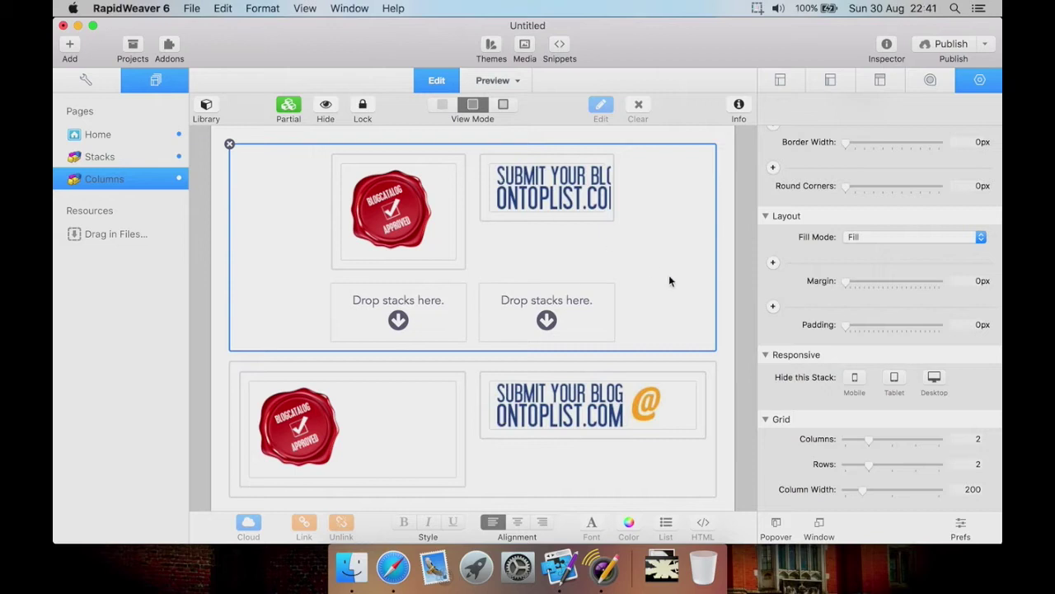
scroll(813, 346, "down", 1)
left_click(714, 422)
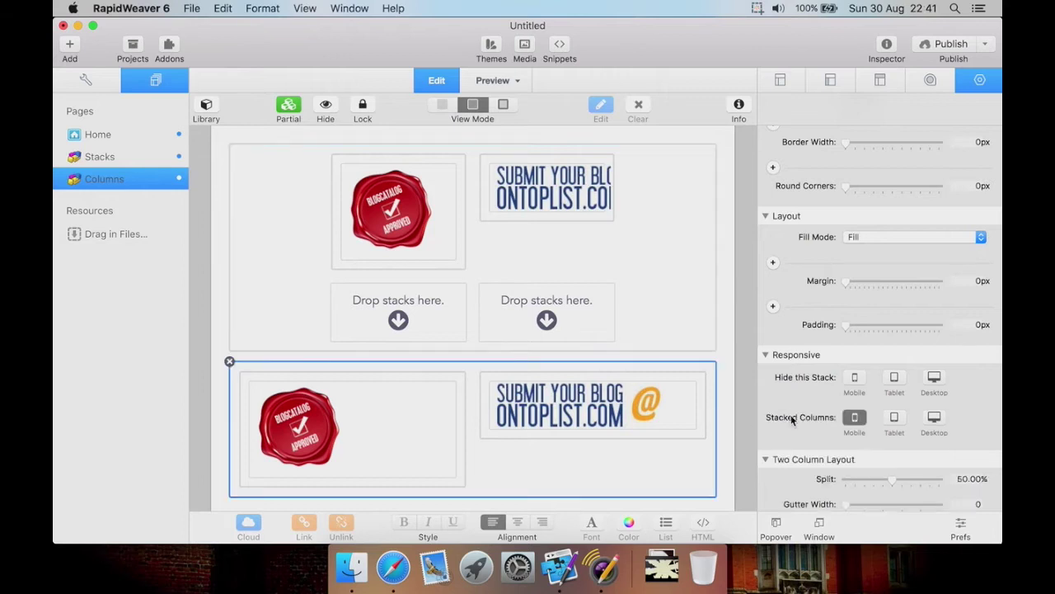
left_click(710, 322)
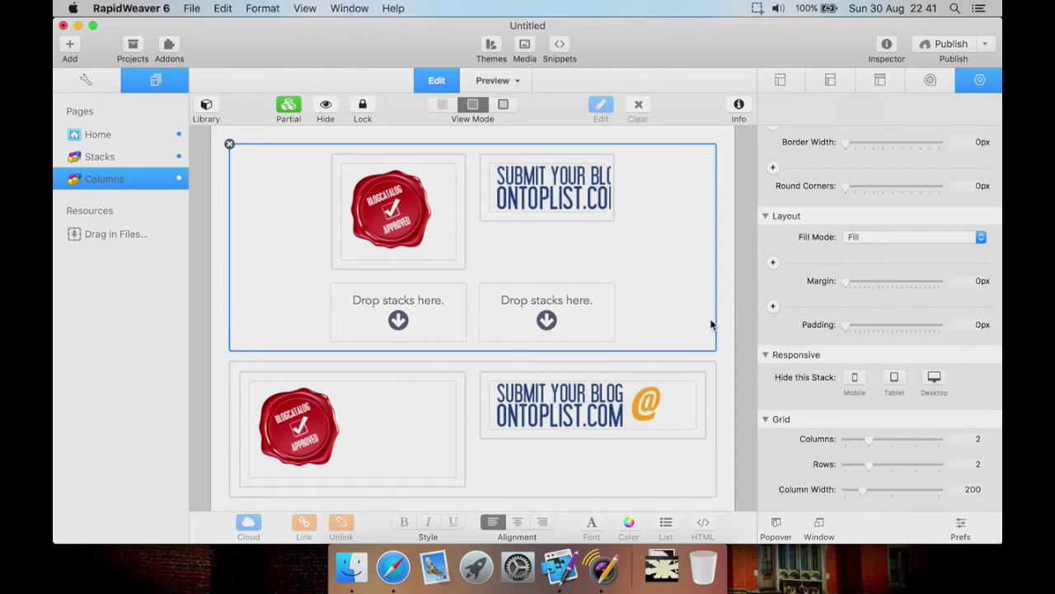
Preview the Columns page with the inspector hidden and examine how the Grid and 2 Columns badges are laid out.
left_click(491, 81)
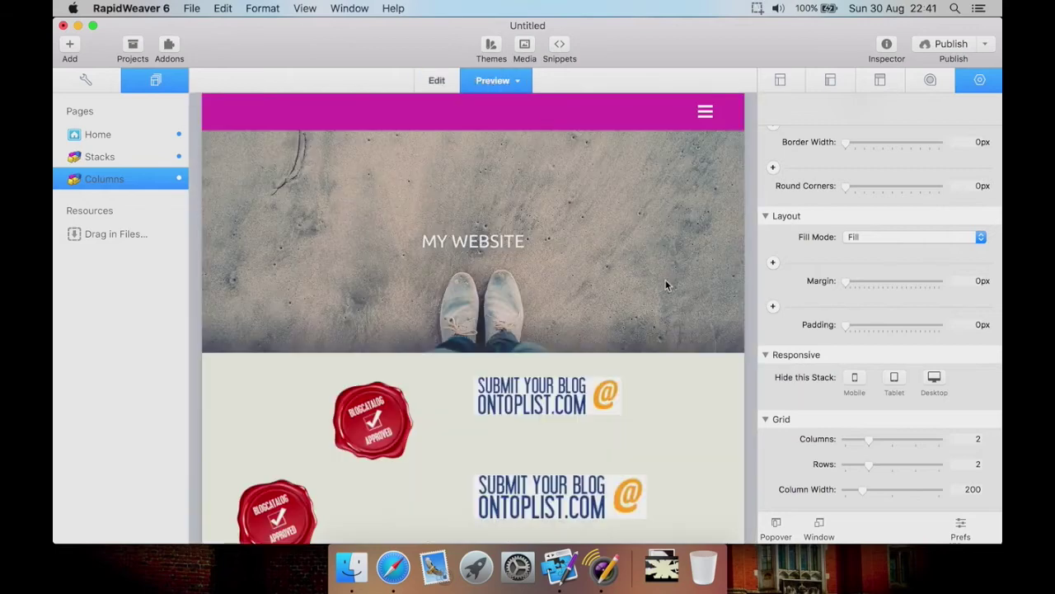
left_click(886, 45)
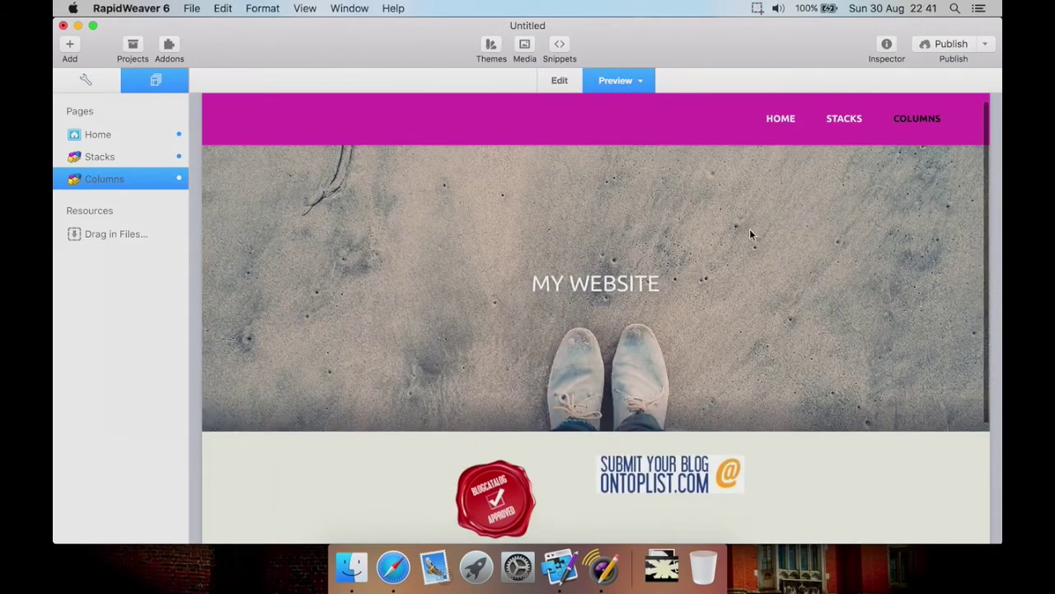
scroll(672, 262, "down", 5)
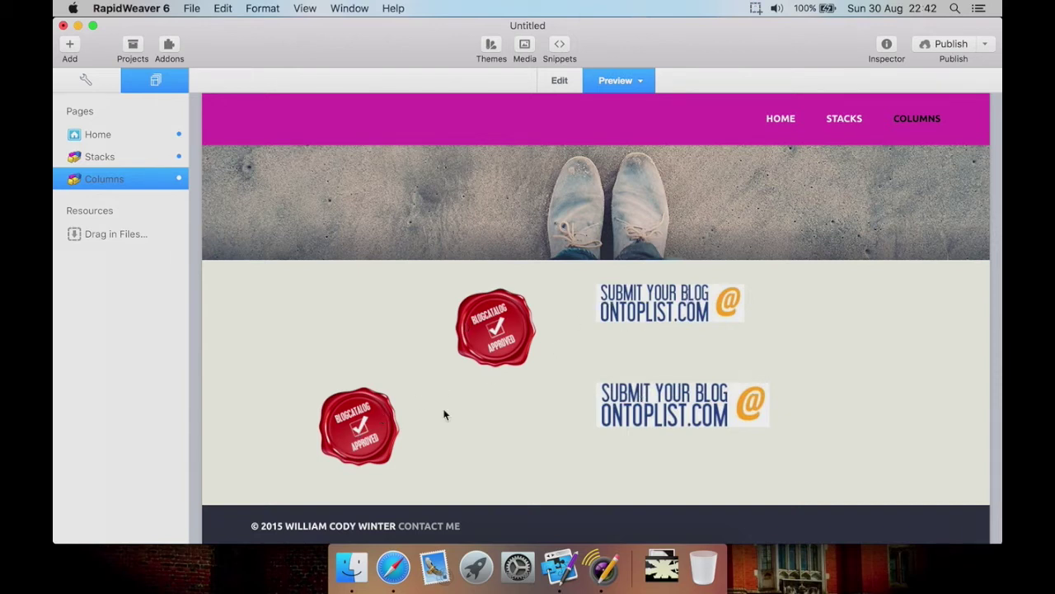
Preview the Columns page at iPhone size and check how both column layouts adapt.
left_click(636, 72)
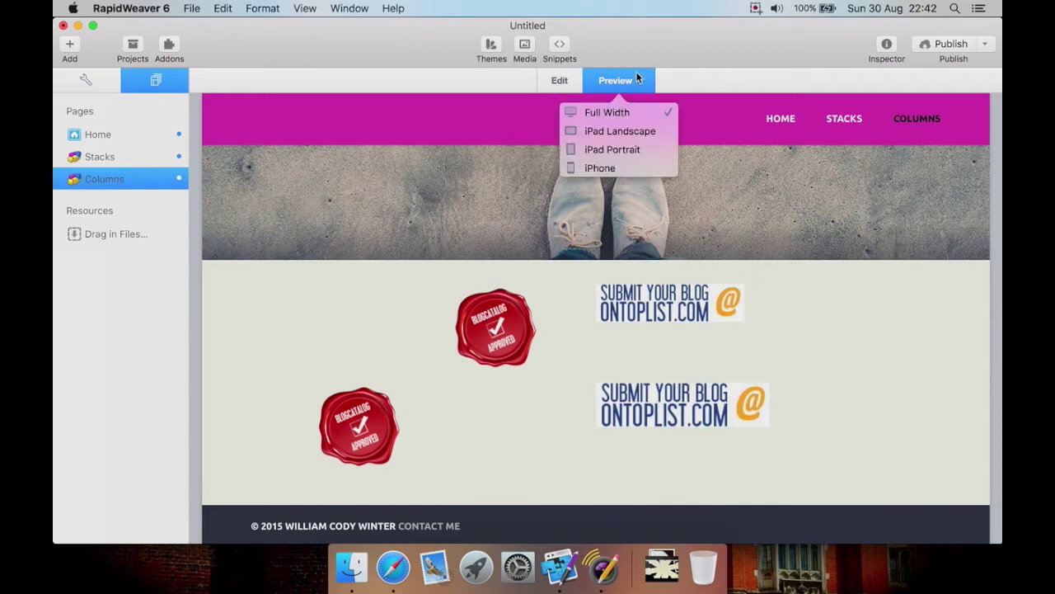
left_click(613, 168)
scroll(555, 258, "down", 5)
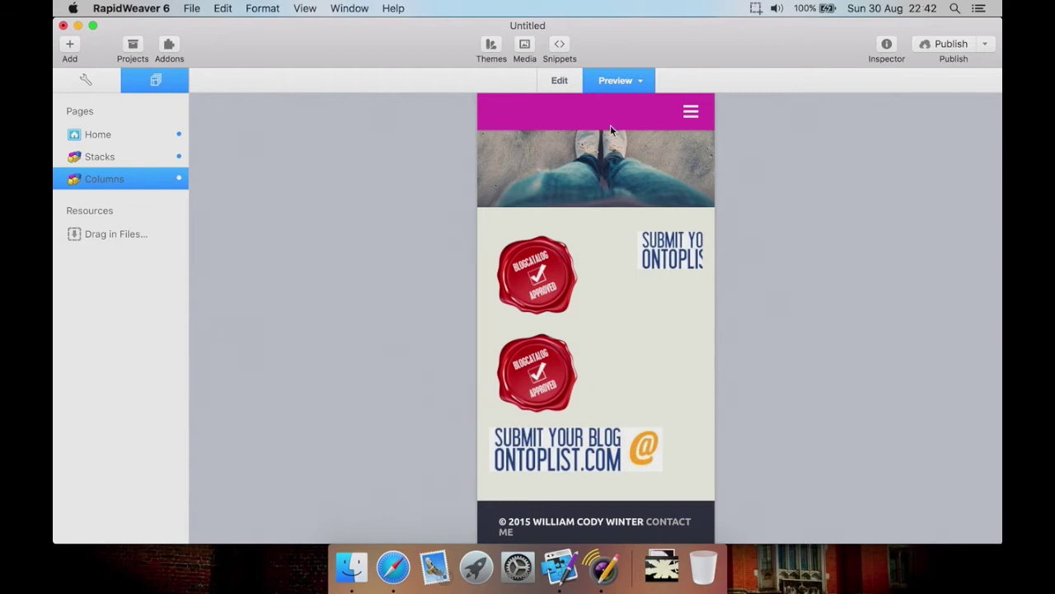
Return to the editing view and inspect the Grid stack and the 2 Columns stack in turn.
left_click(561, 80)
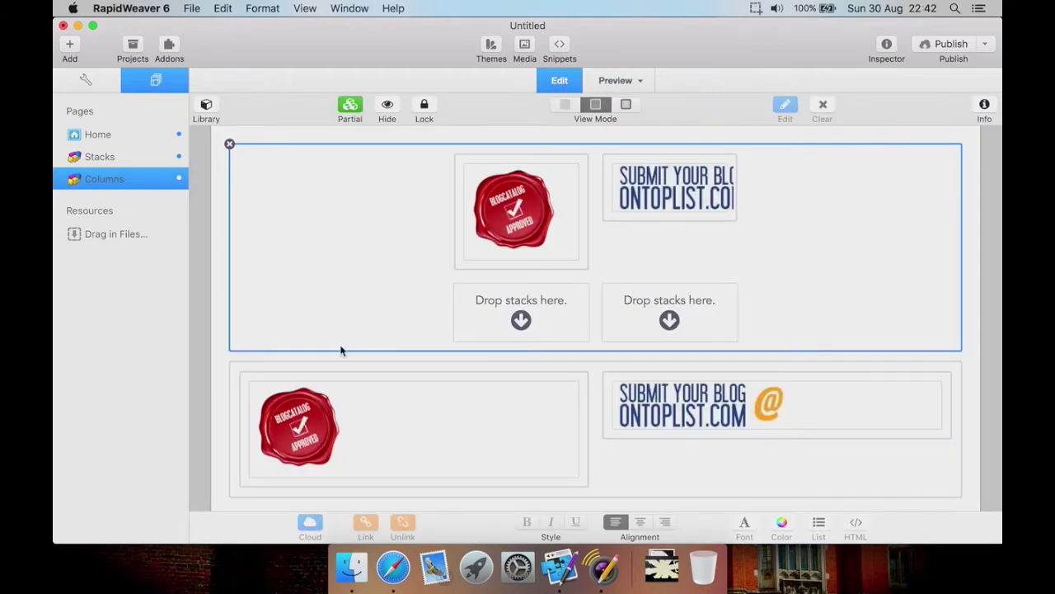
left_click(210, 387)
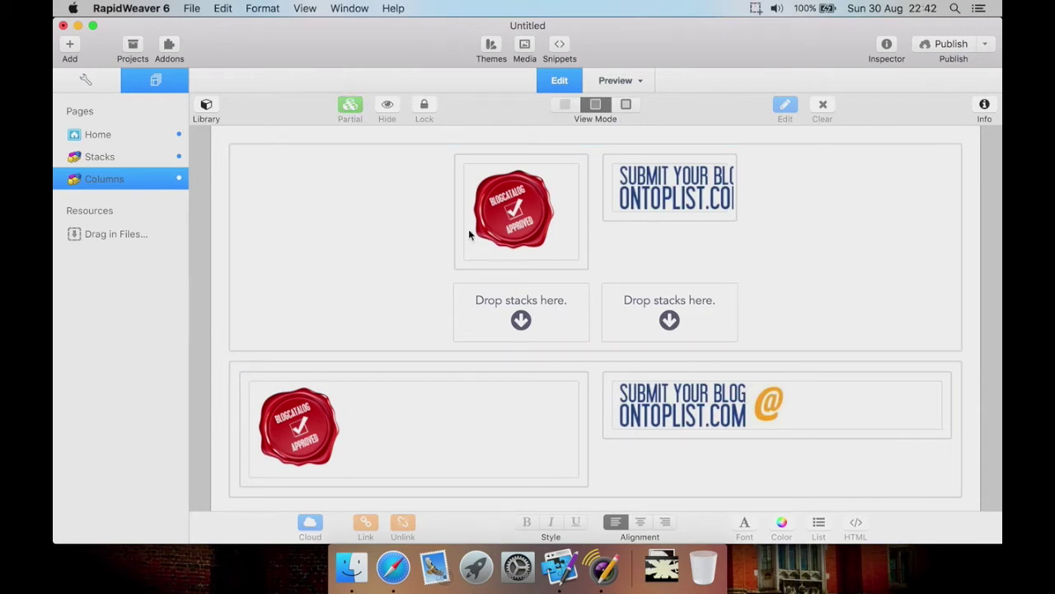
left_click(390, 151)
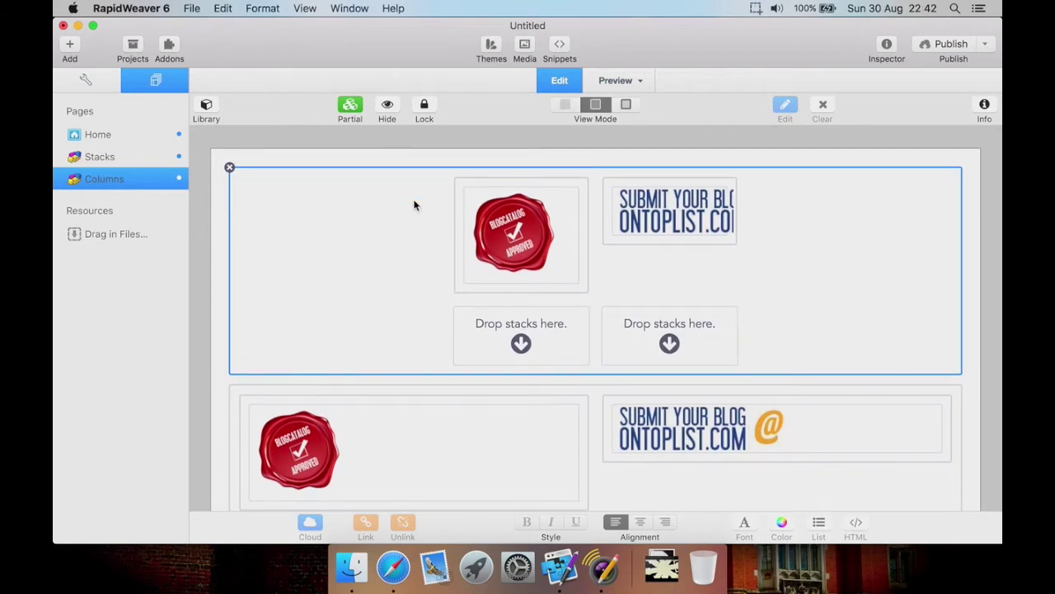
scroll(461, 295, "down", 3)
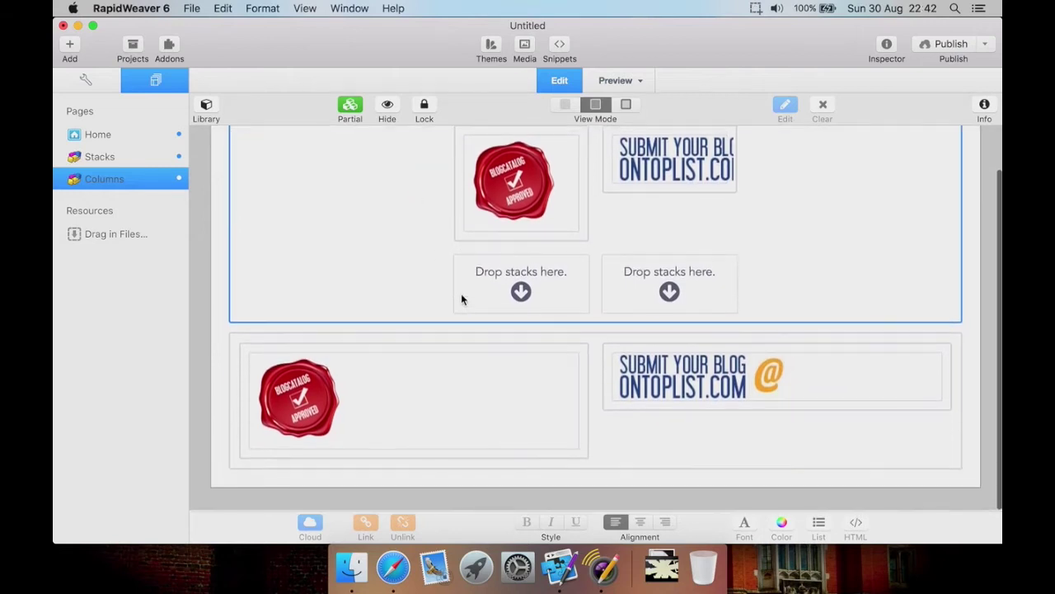
left_click(345, 340)
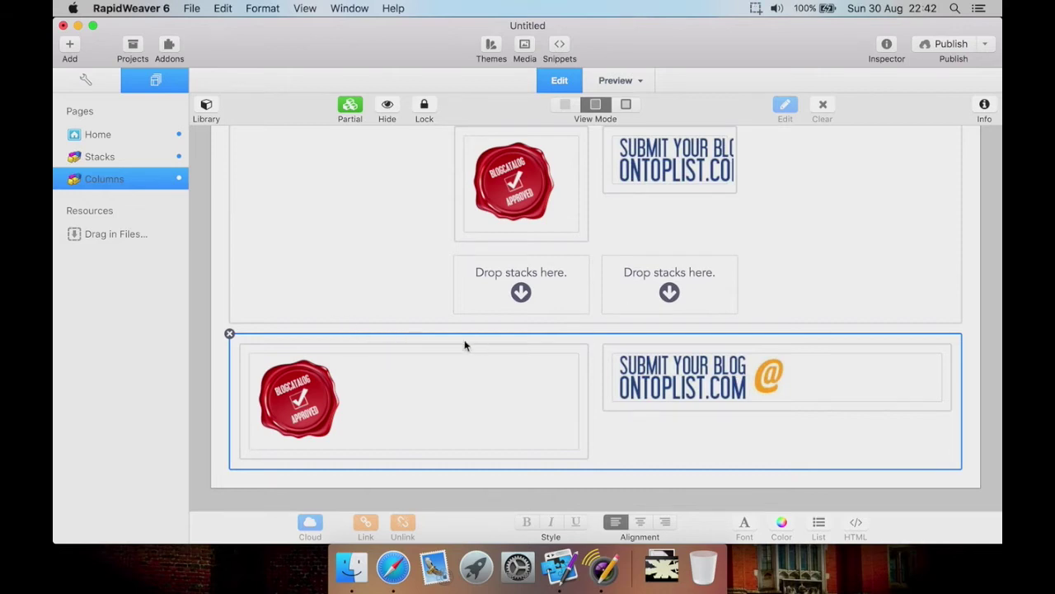
Show the 2 Columns stack's settings, and hide the inspector again.
left_click(984, 104)
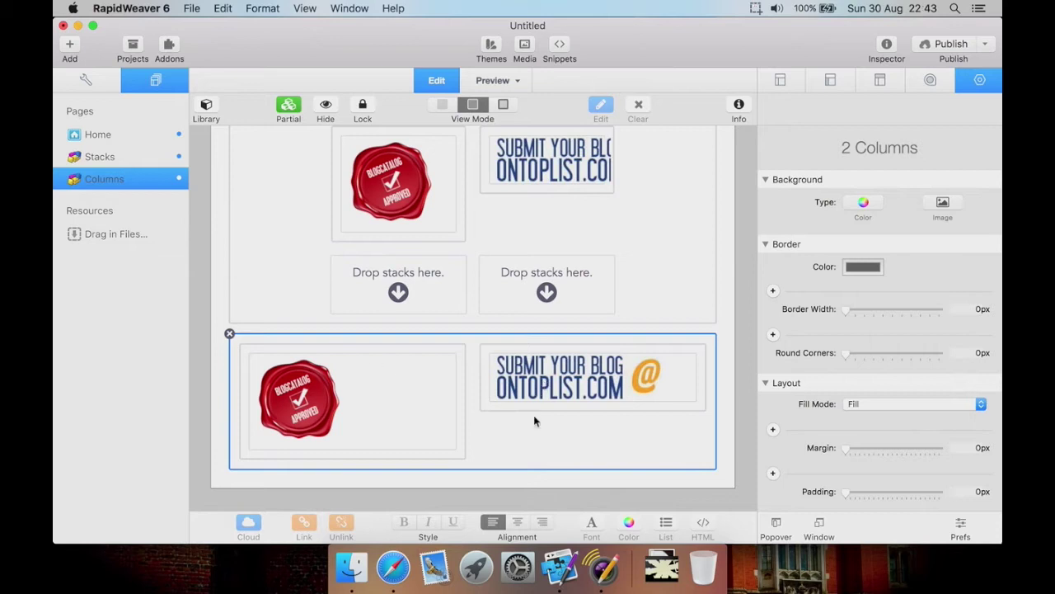
left_click(886, 45)
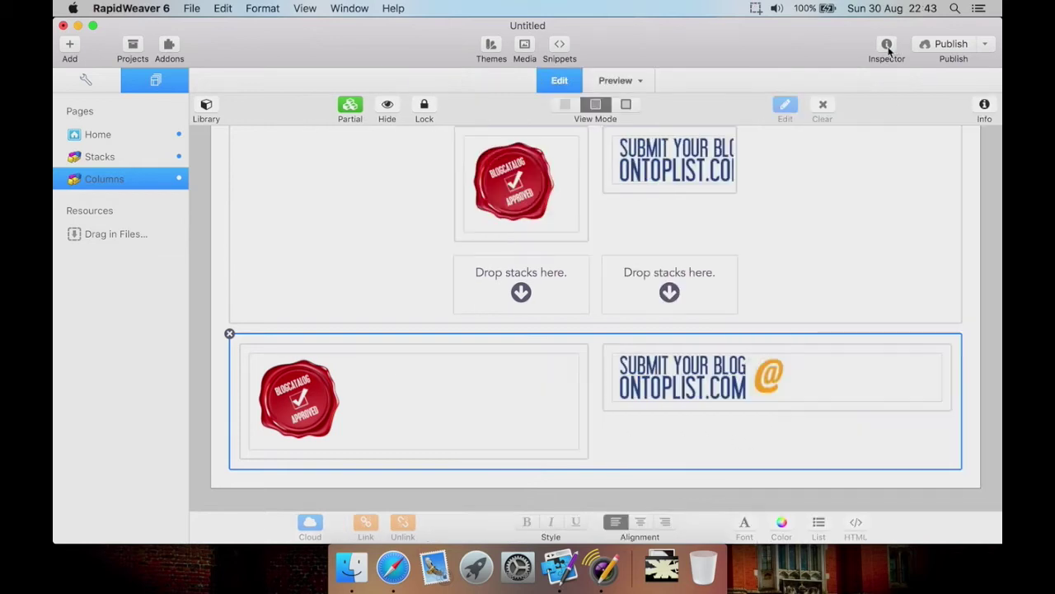
scroll(483, 214, "up", 3)
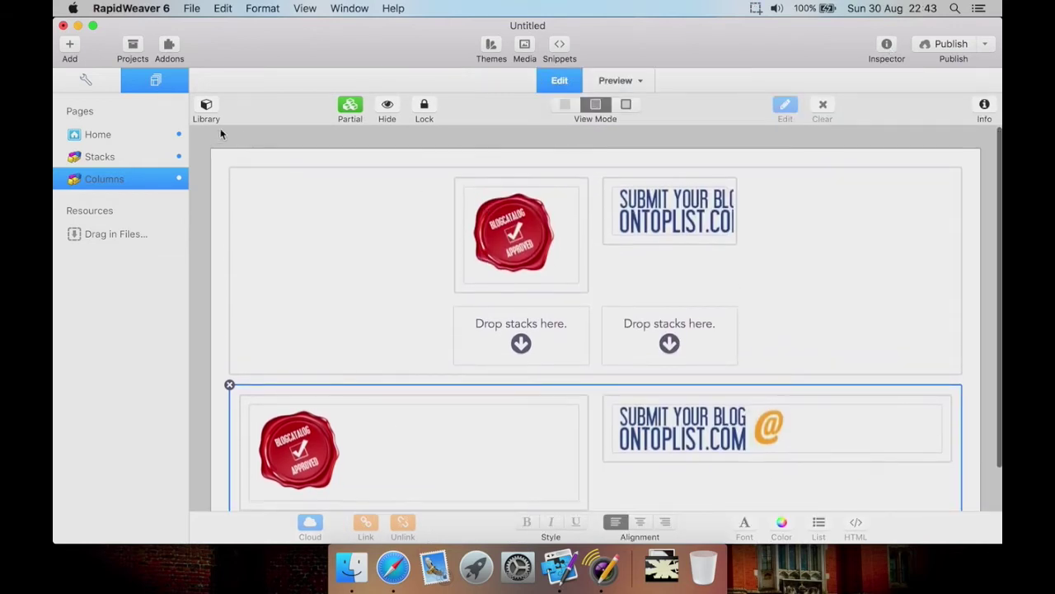
Reopen the Stacks page and browse the Layout and Content stacks in the Built In library group.
left_click(146, 157)
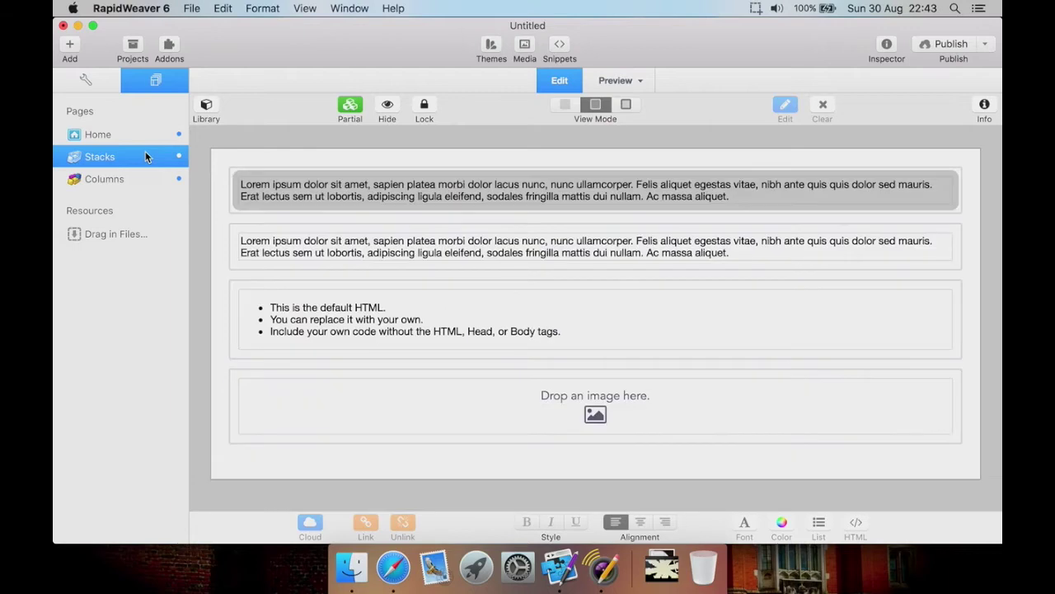
left_click(206, 107)
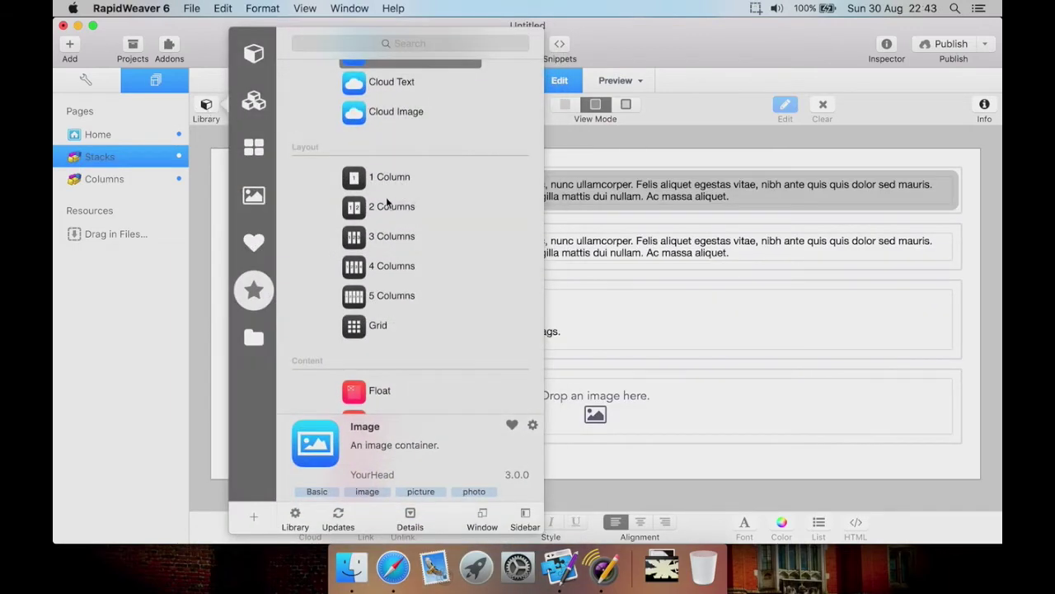
scroll(420, 244, "down", 1)
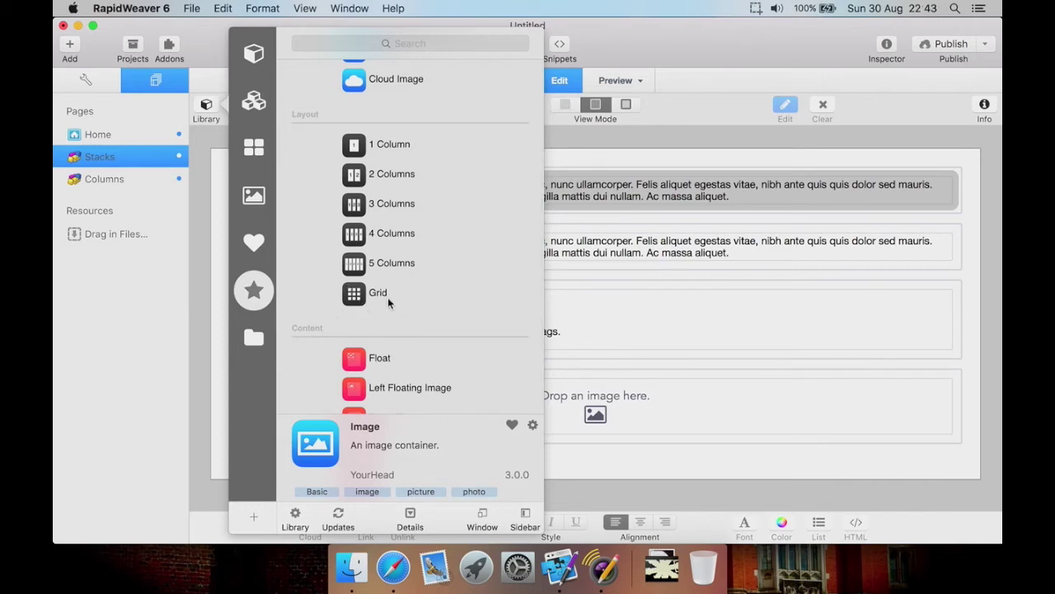
scroll(444, 334, "down", 2)
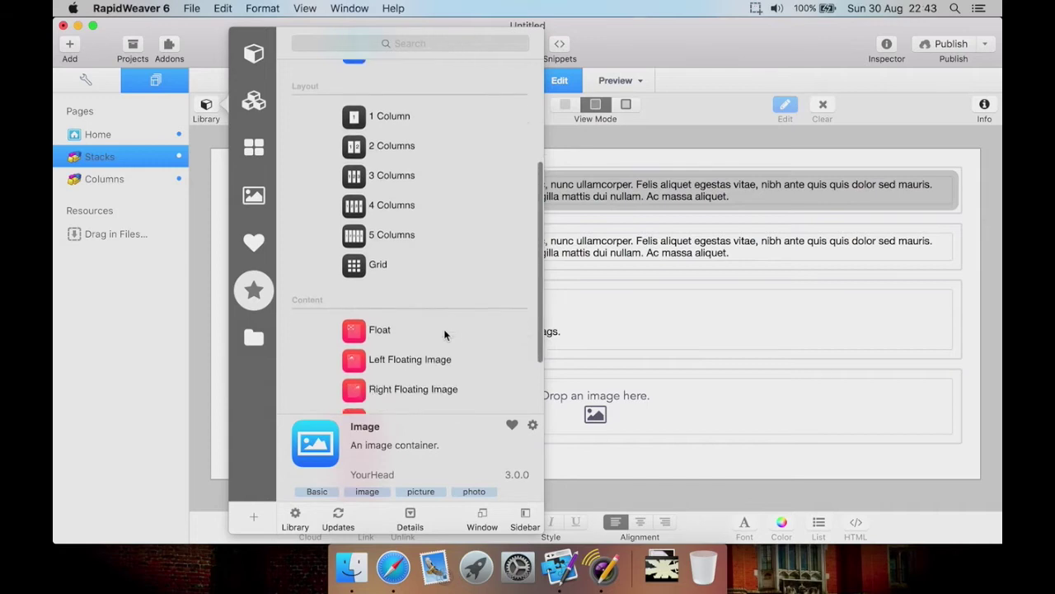
scroll(444, 334, "down", 5)
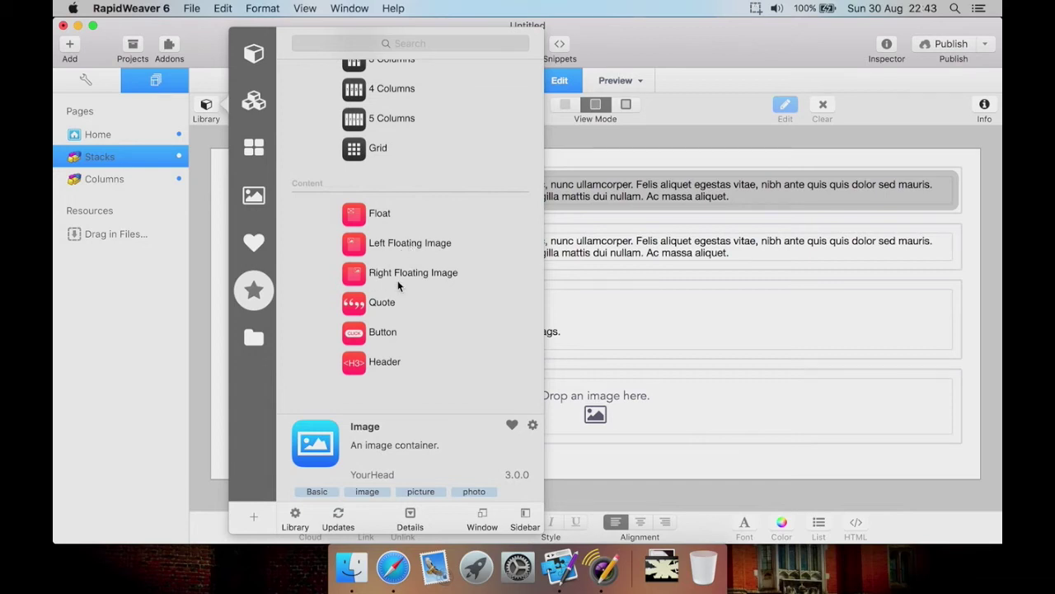
Add a Left Floating Image stack between the HTML stack and the Image stack on the Stacks page.
left_click_drag(394, 246, 623, 391)
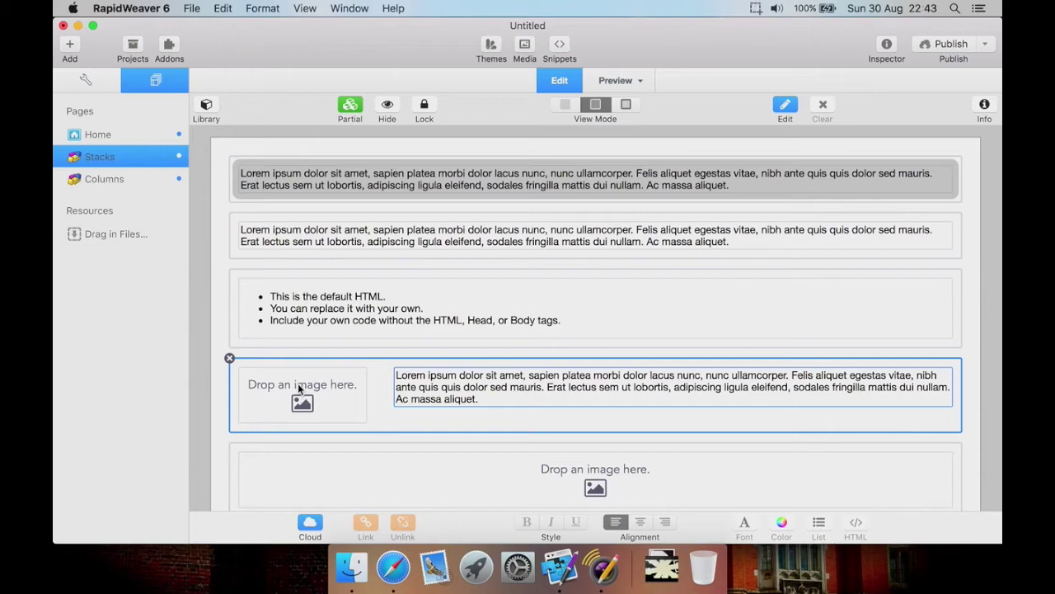
scroll(475, 397, "down", 2)
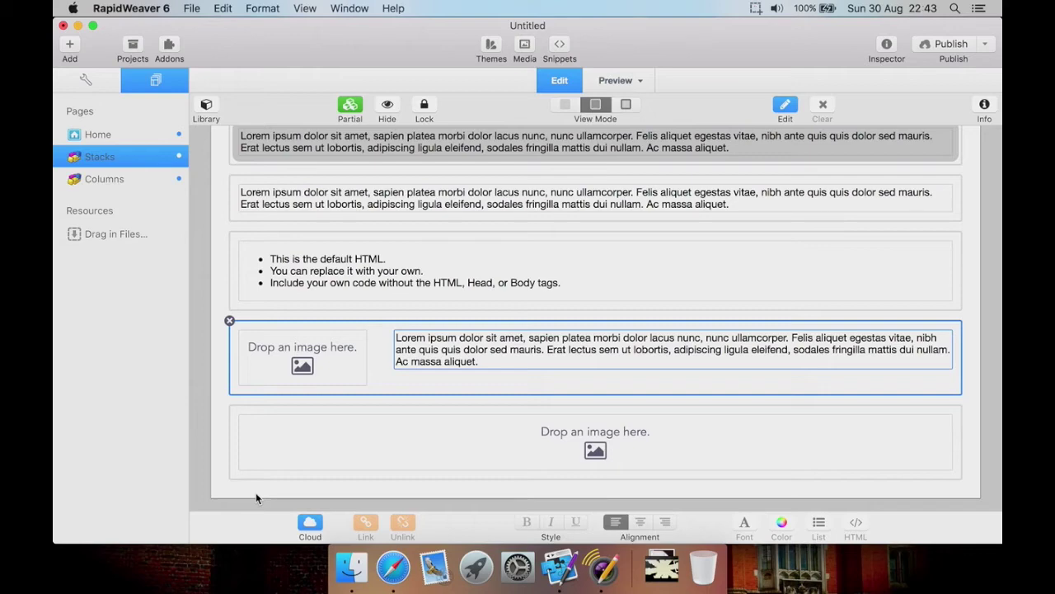
scroll(256, 492, "up", 3)
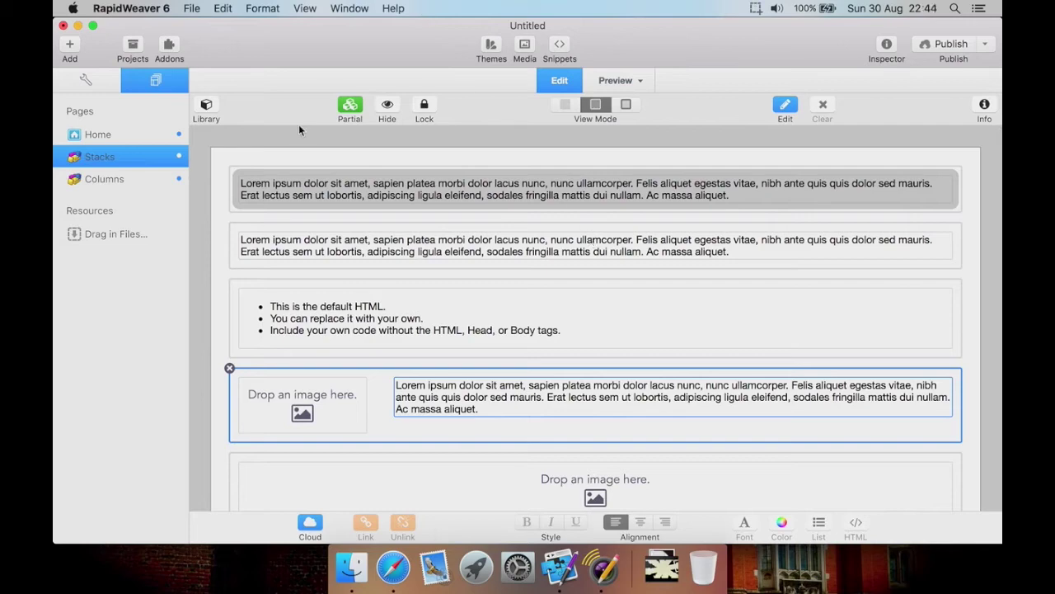
Review the Quote, Button and Header stacks in the library, and add a Header stack between the two text stacks.
left_click(206, 105)
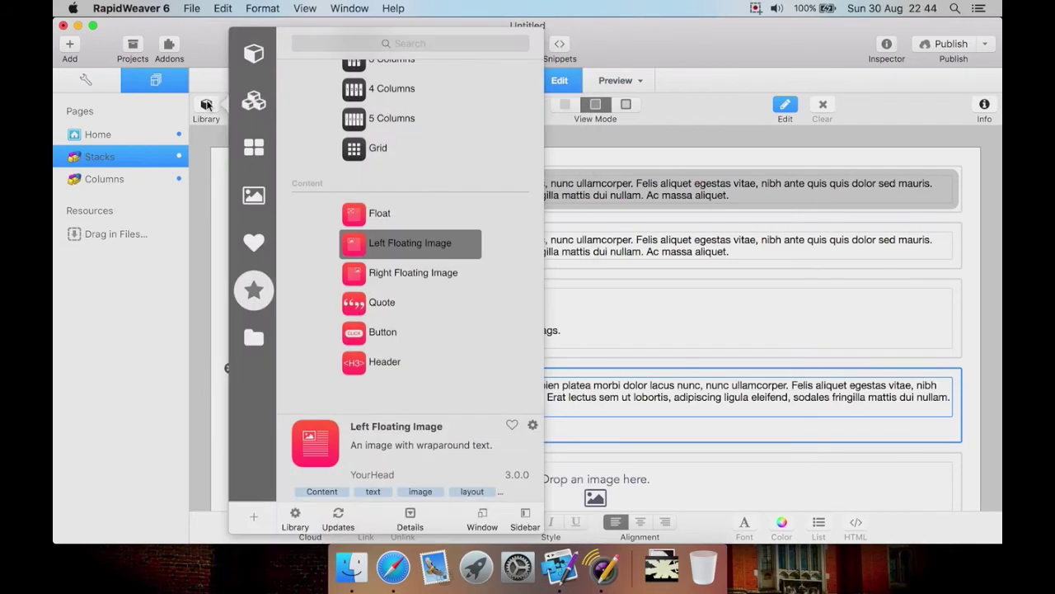
left_click(383, 272)
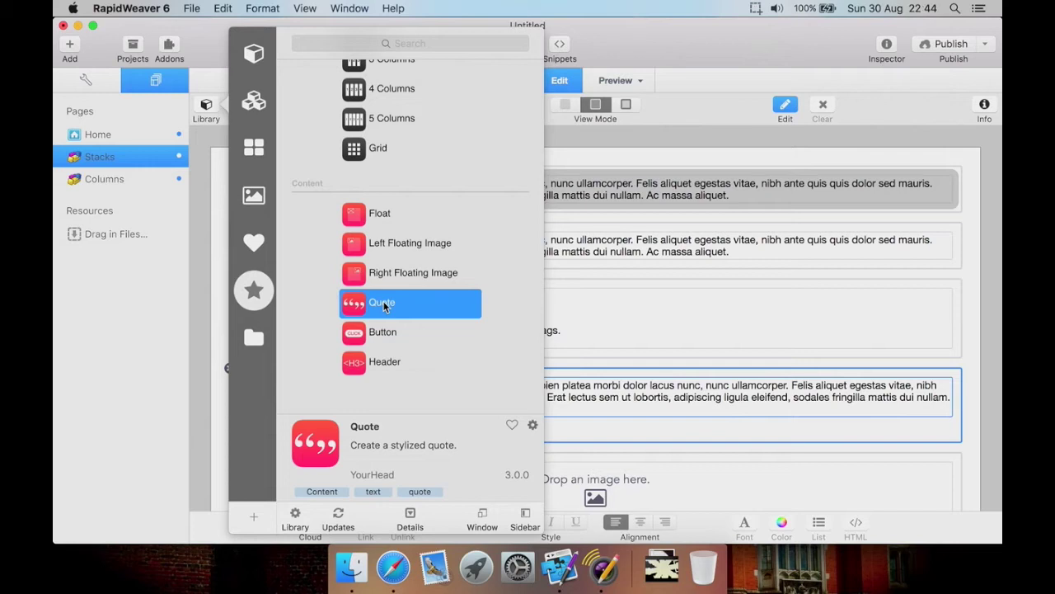
left_click(391, 338)
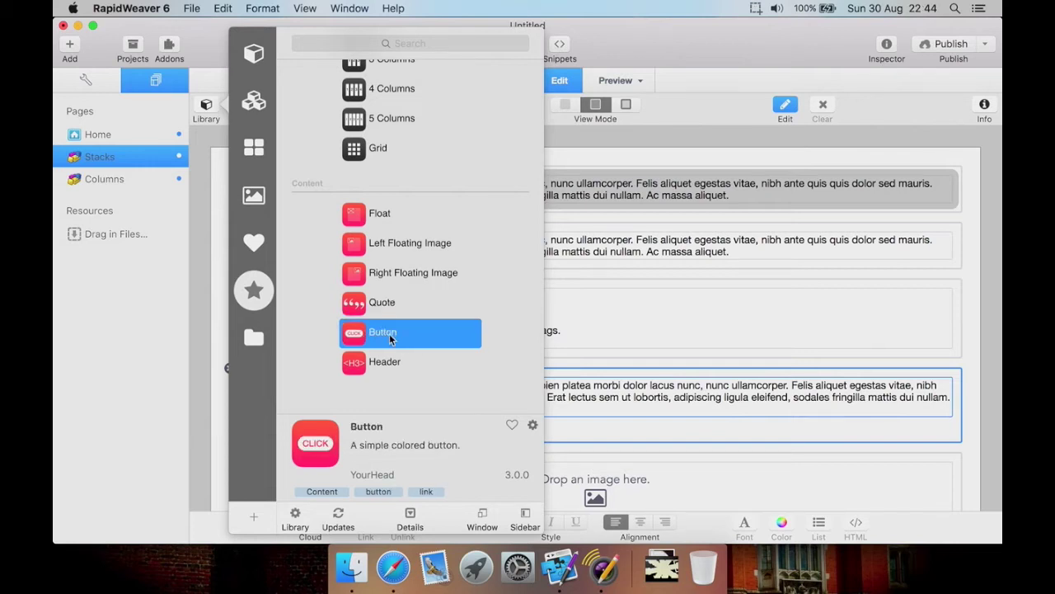
left_click(396, 364)
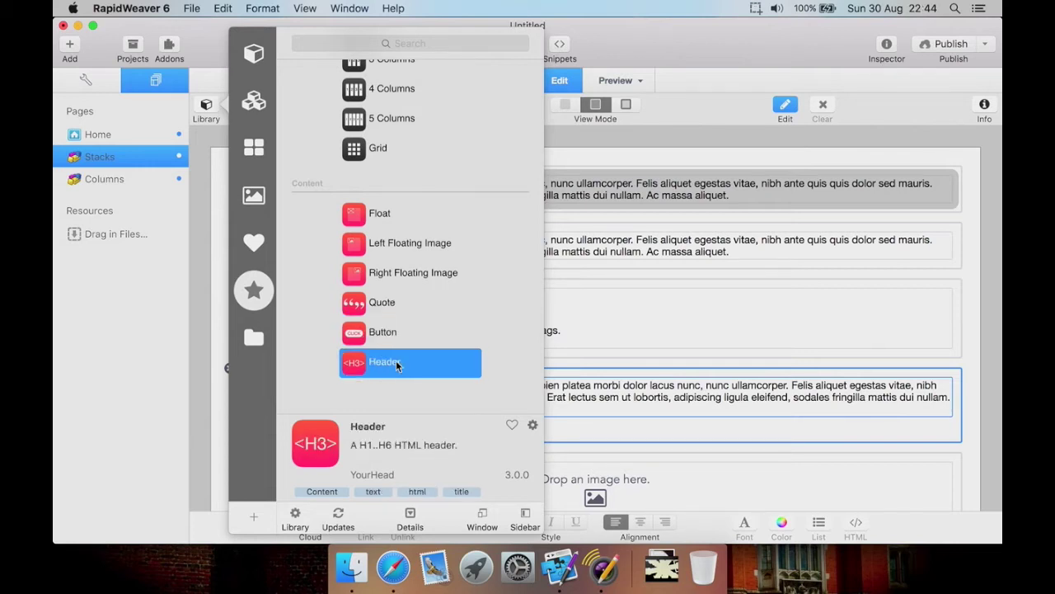
left_click_drag(396, 360, 639, 229)
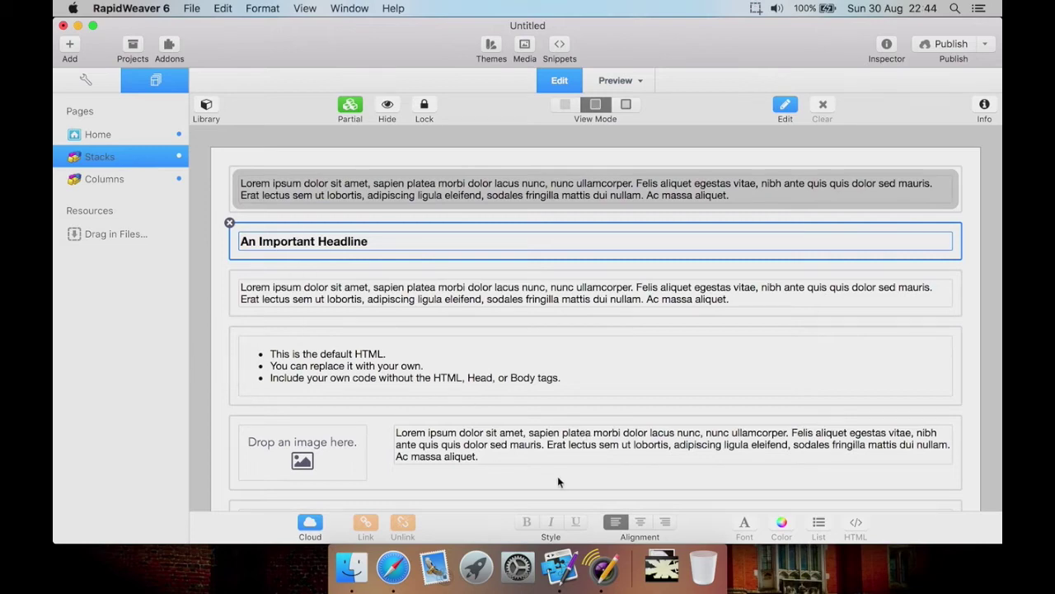
Reopen the stacks library and look through the Built In group from its Content stacks back to its Basic stacks.
left_click(206, 105)
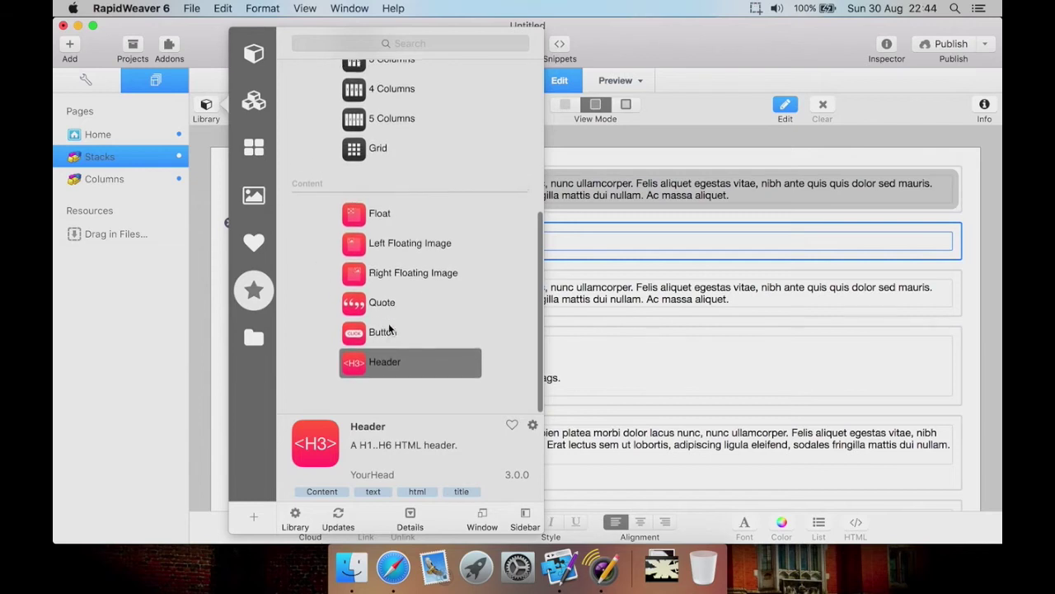
scroll(390, 317, "up", 8)
scroll(399, 263, "down", 8)
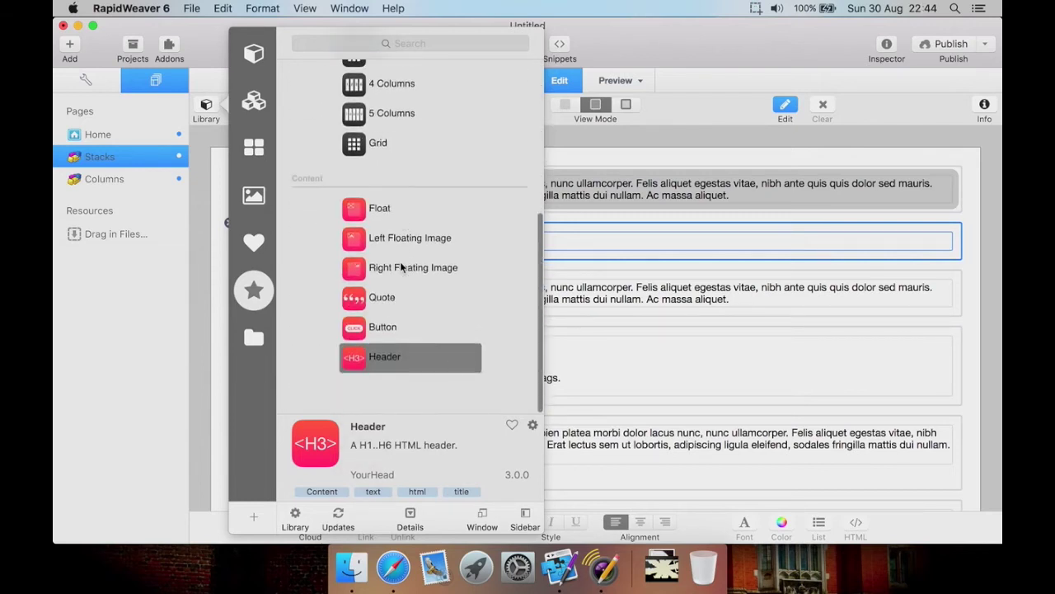
scroll(357, 187, "up", 10)
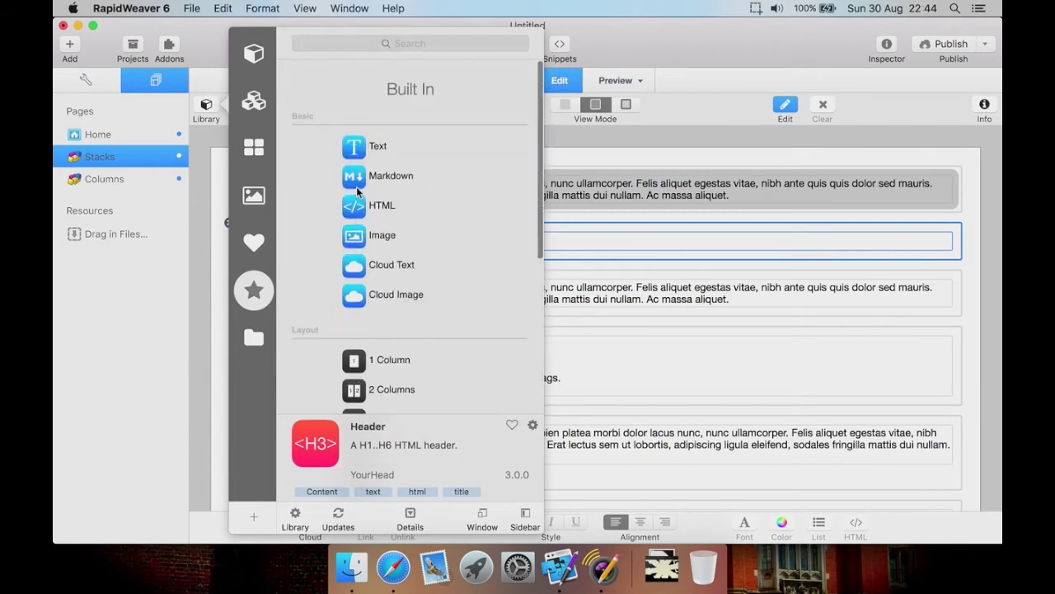
scroll(312, 123, "up", 2)
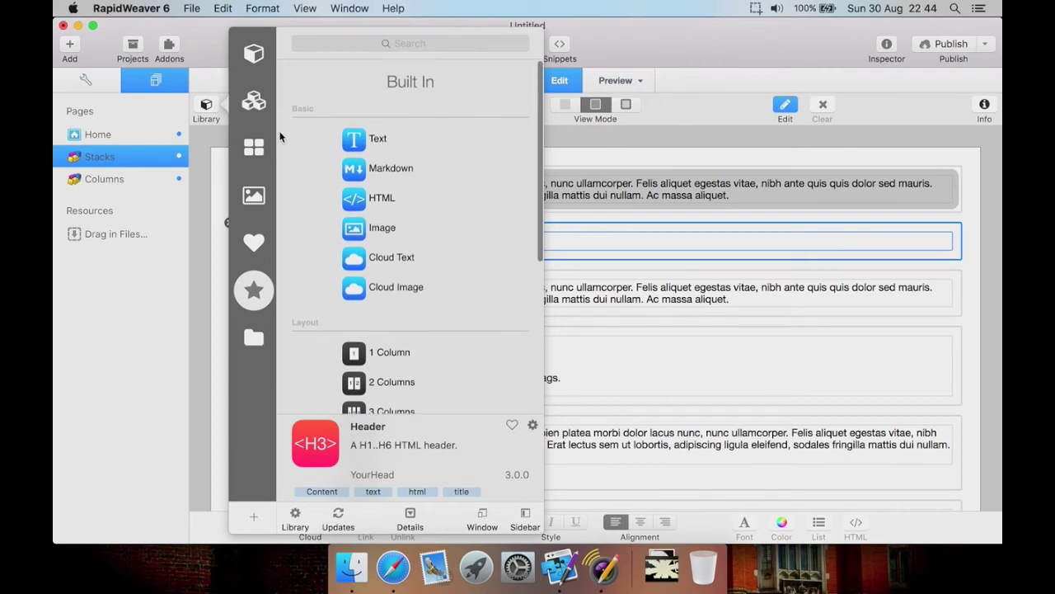
Browse the library's Templates group, and look through the complete Stacks group down to its Ungrouped section.
left_click(238, 143)
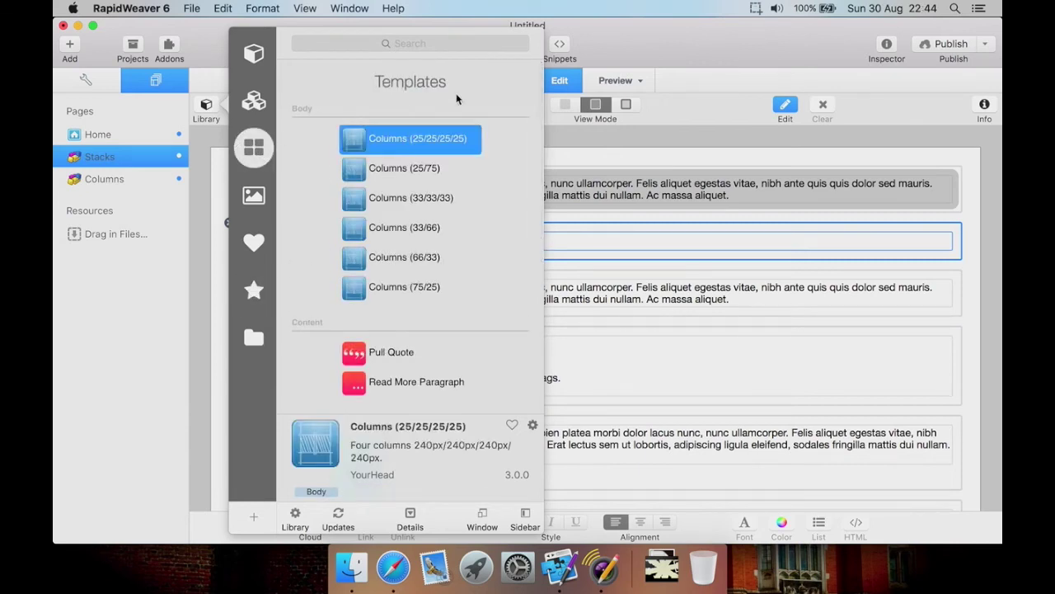
scroll(474, 224, "down", 15)
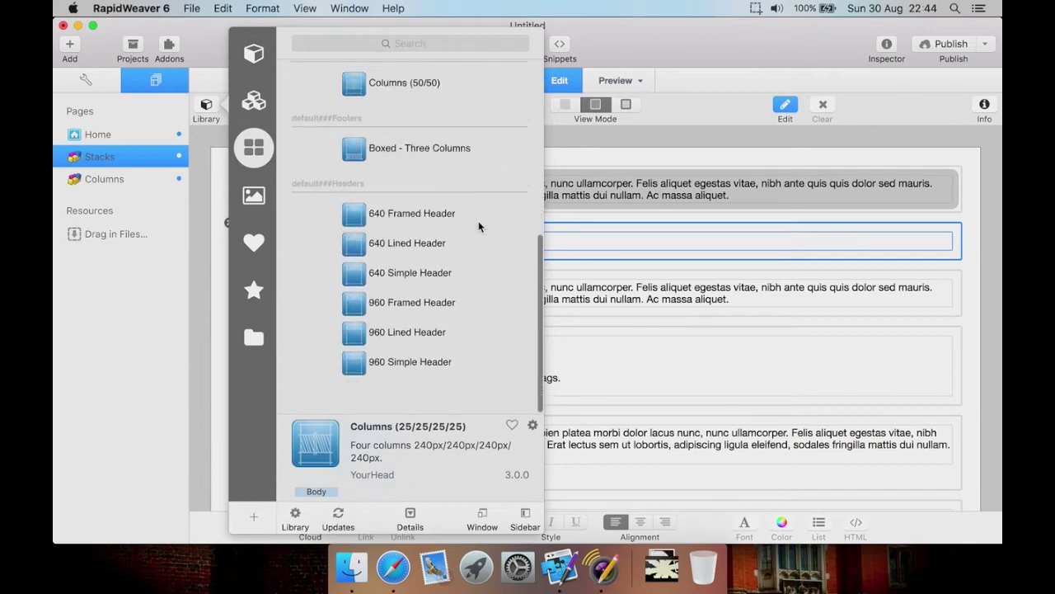
scroll(479, 227, "up", 15)
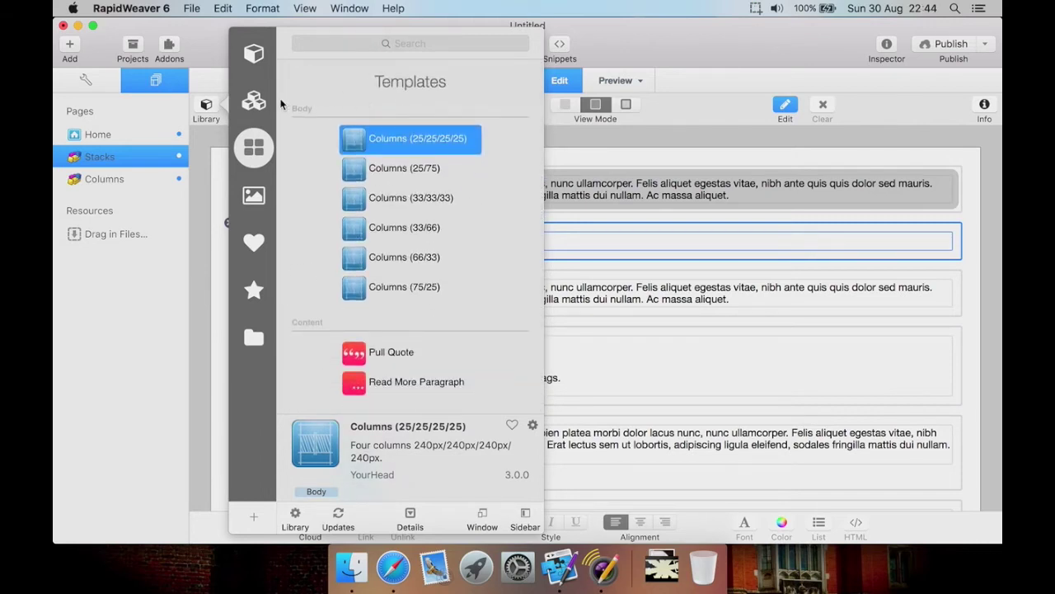
left_click(257, 68)
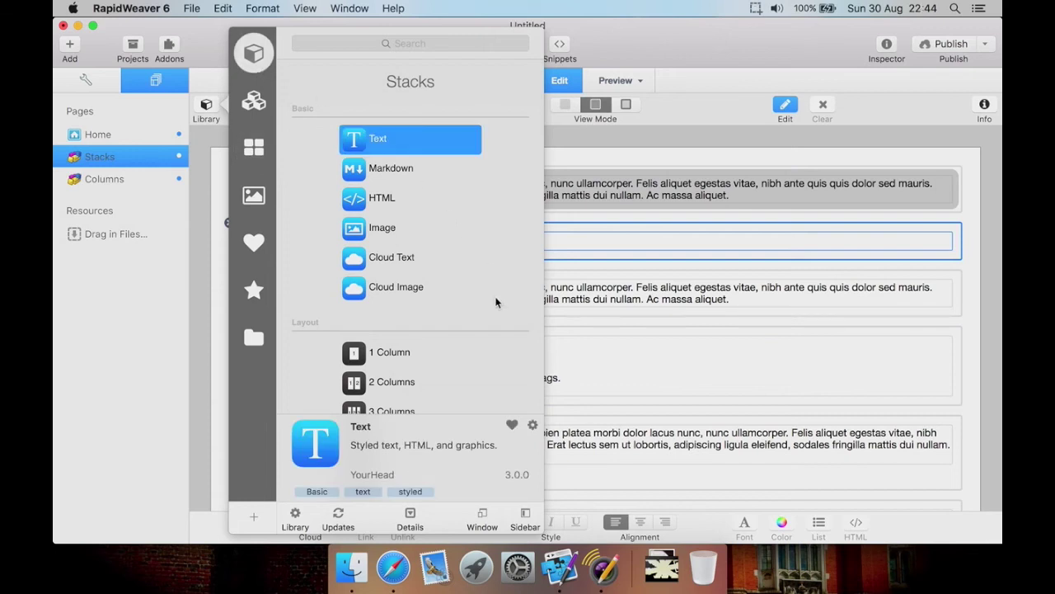
scroll(498, 302, "down", 5)
scroll(495, 302, "down", 10)
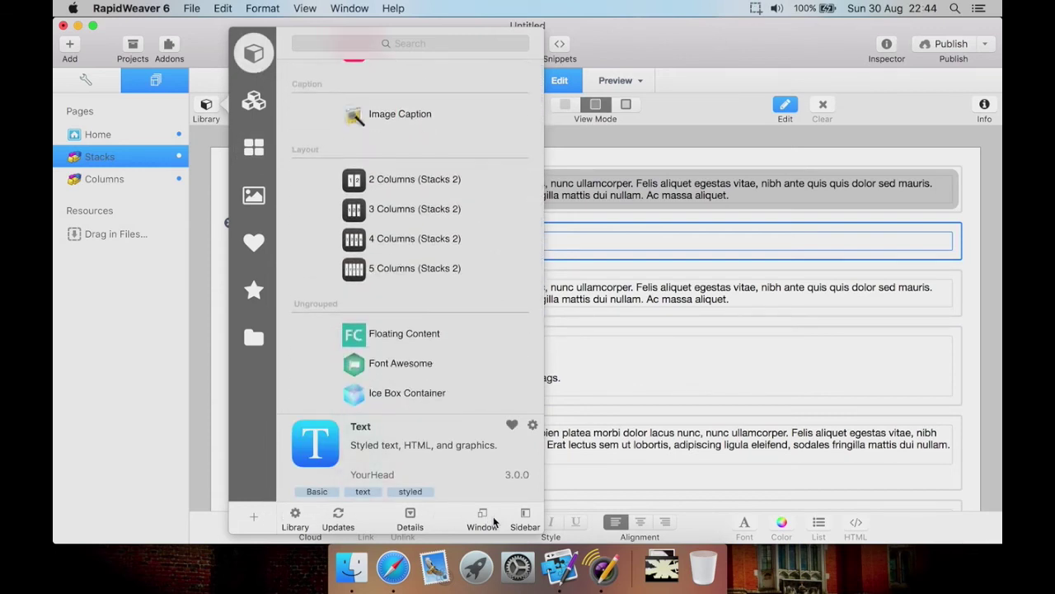
Dock the library as a sidebar, swap it for the inspector, and bring the docked library back.
left_click(527, 519)
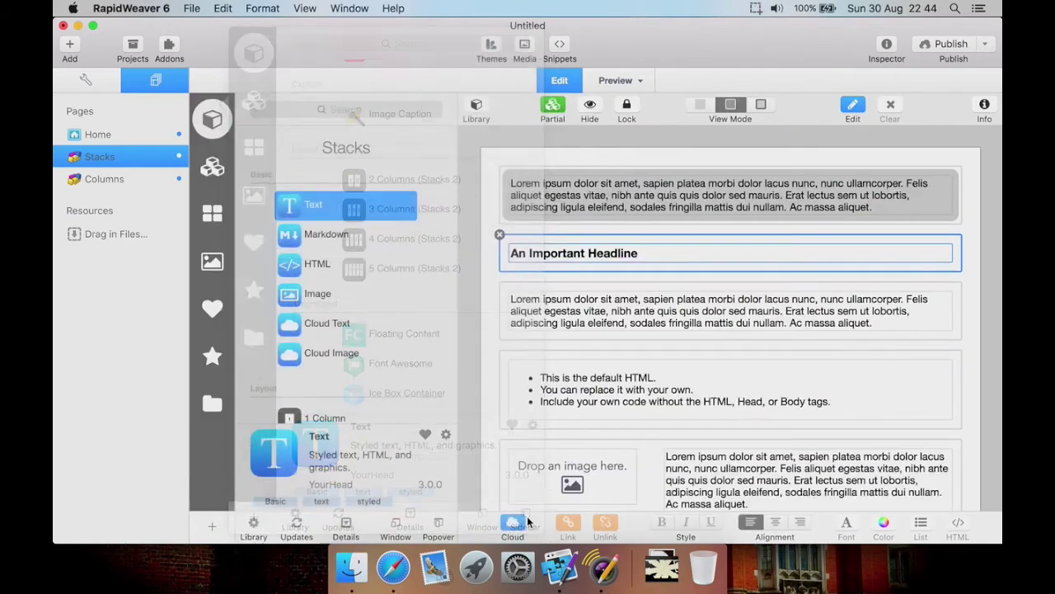
left_click(887, 45)
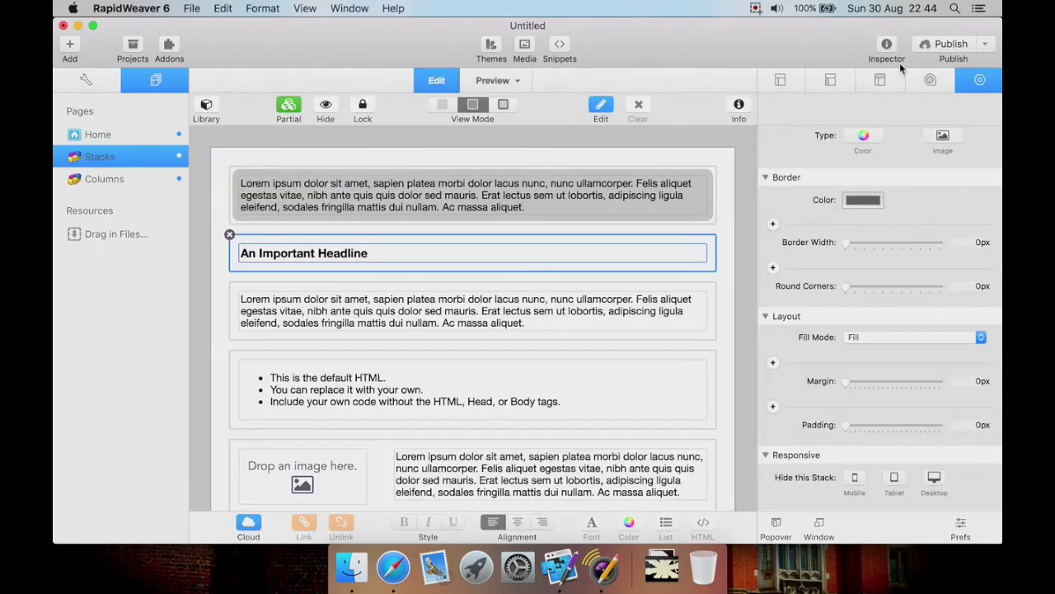
left_click(210, 113)
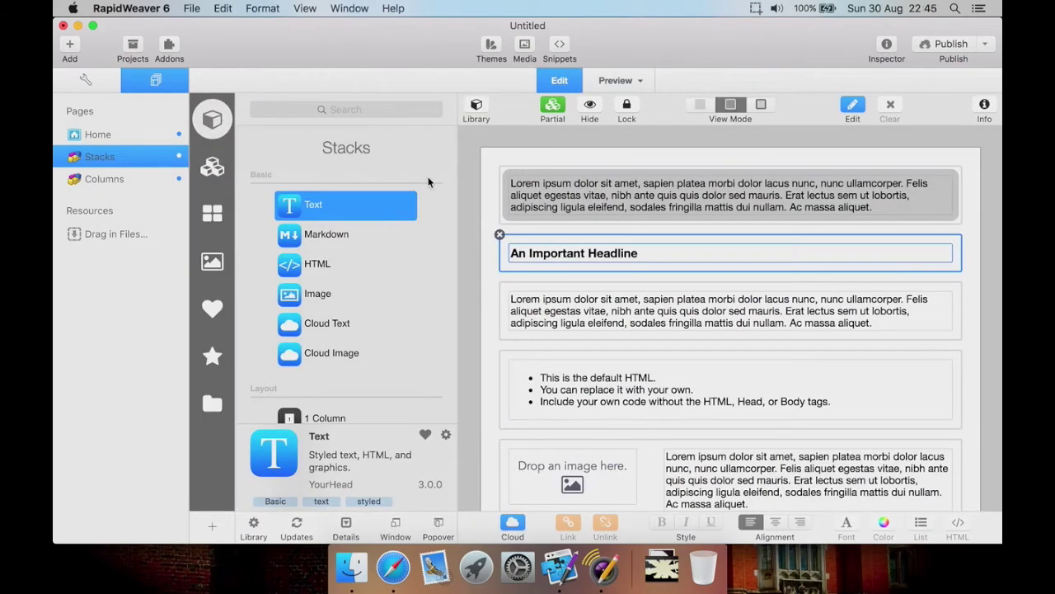
Detach the library into a separate window, return it to a popover and reopen it.
left_click(396, 528)
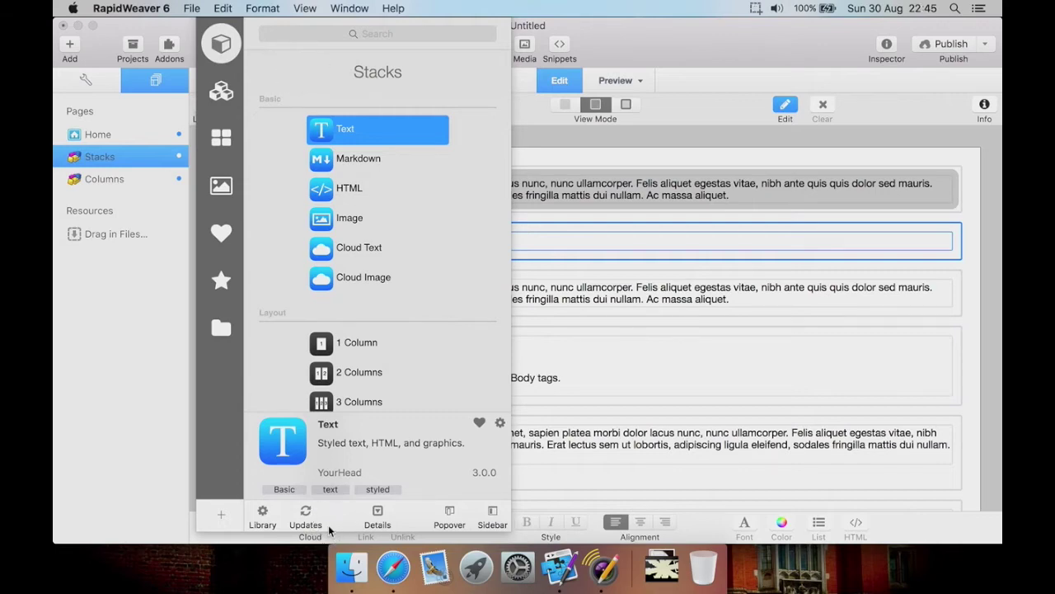
left_click(450, 513)
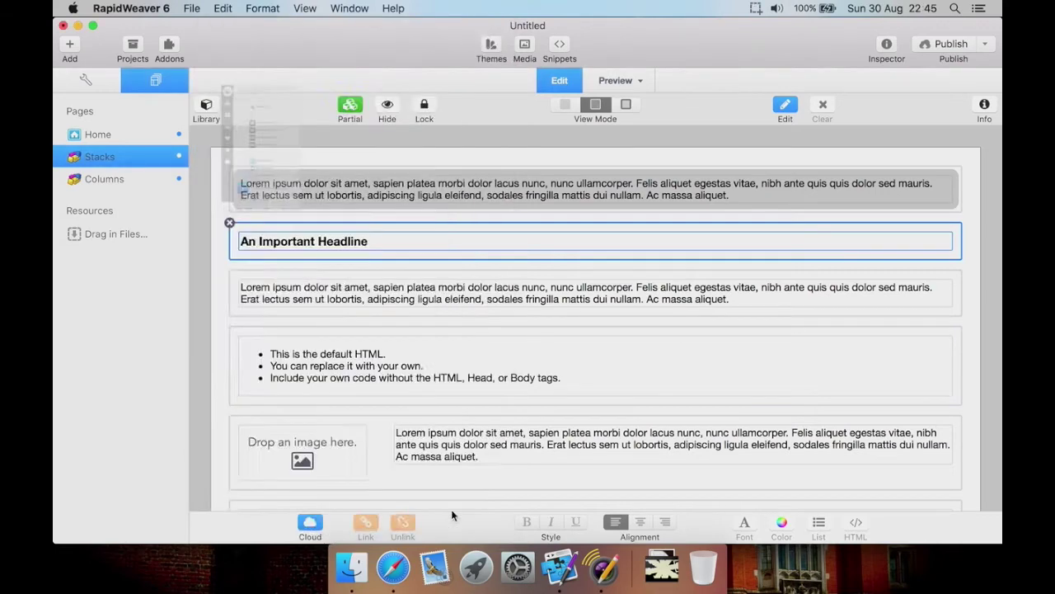
left_click(205, 109)
left_click(205, 109)
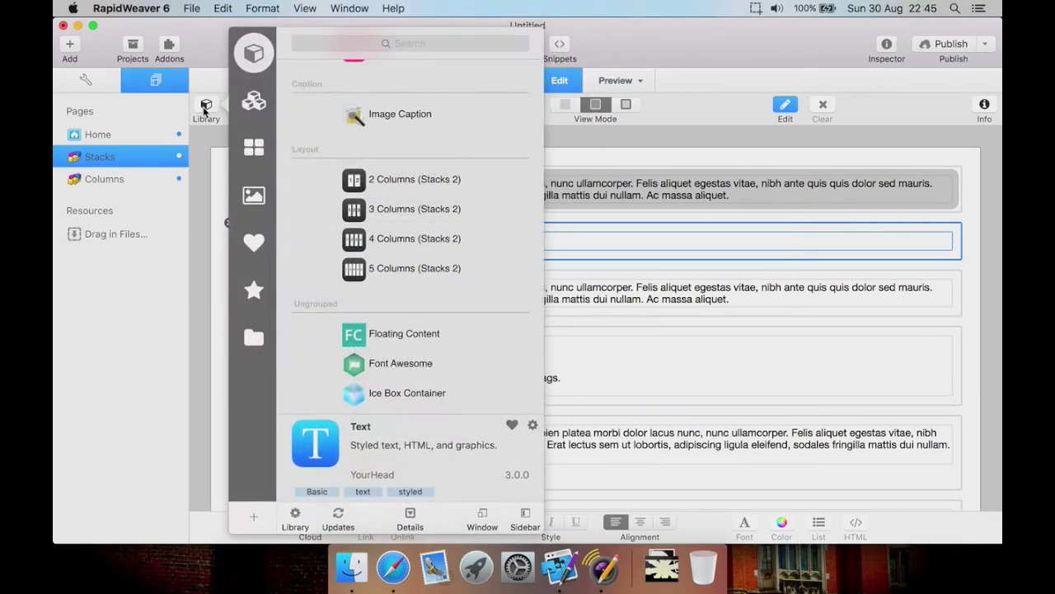
left_click(205, 109)
left_click(205, 109)
Examine the Font Awesome stack's details and its available actions, such as Show in Finder and Uninstall, without choosing any.
left_click(361, 365)
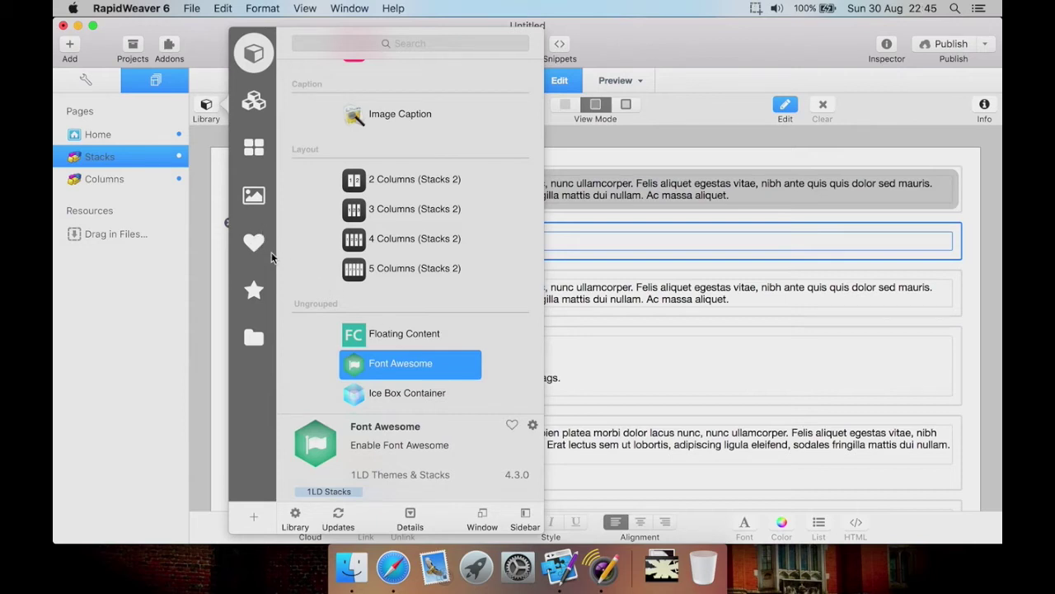
left_click(533, 424)
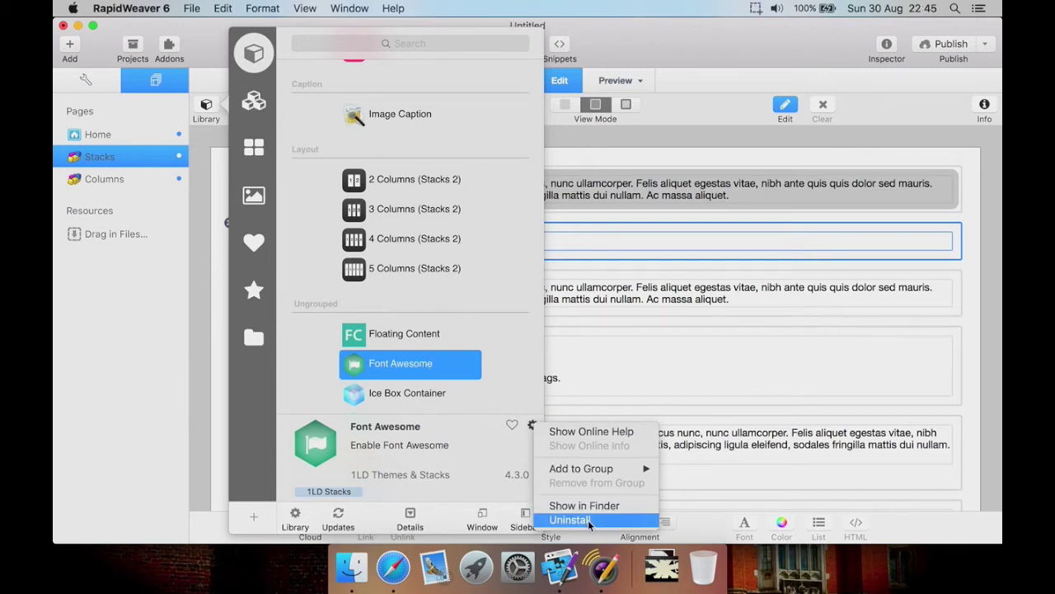
left_click(438, 452)
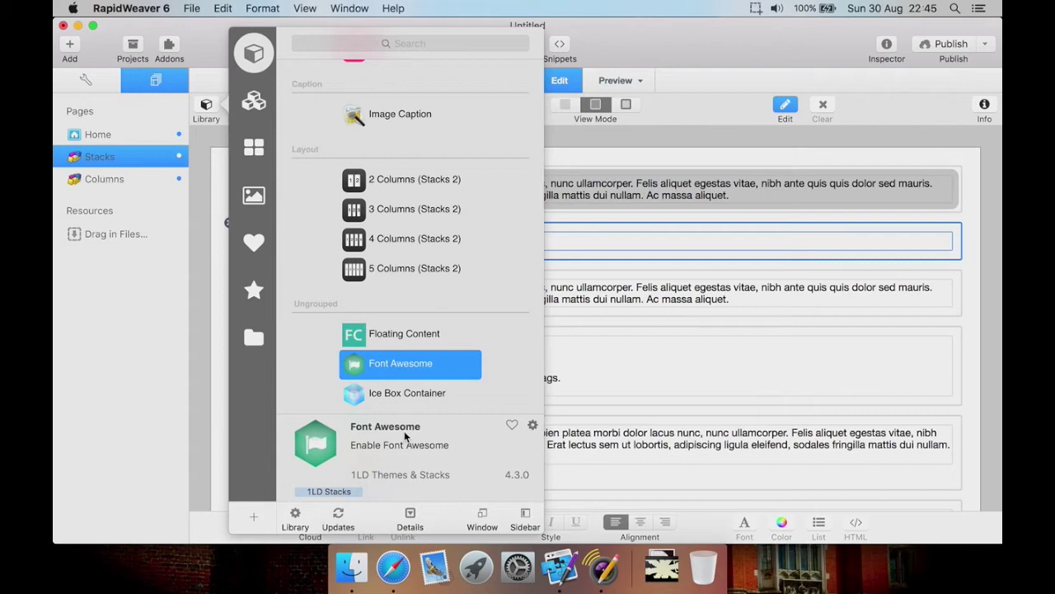
right_click(394, 366)
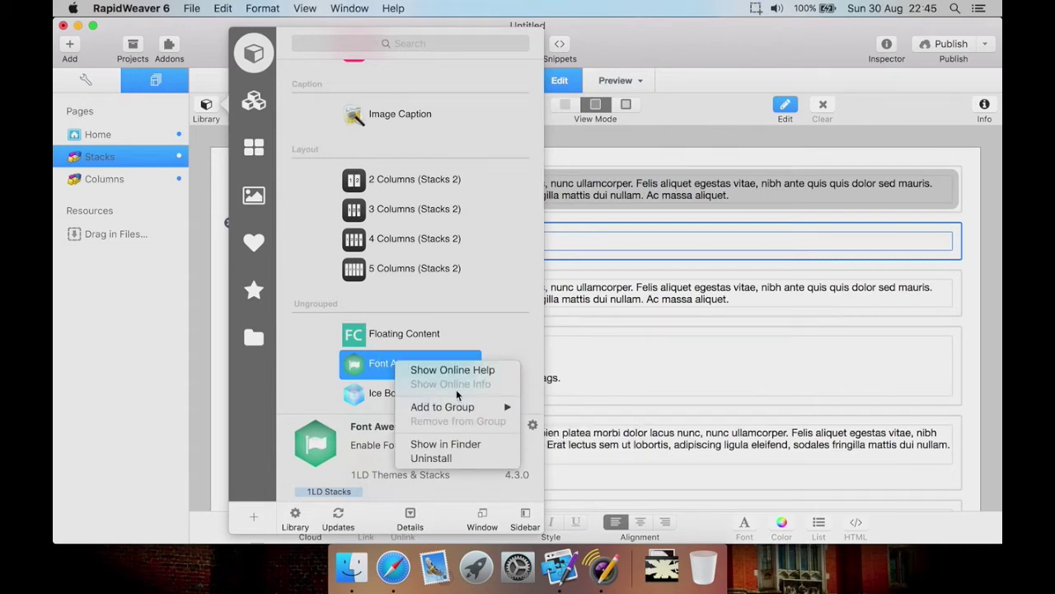
left_click(316, 375)
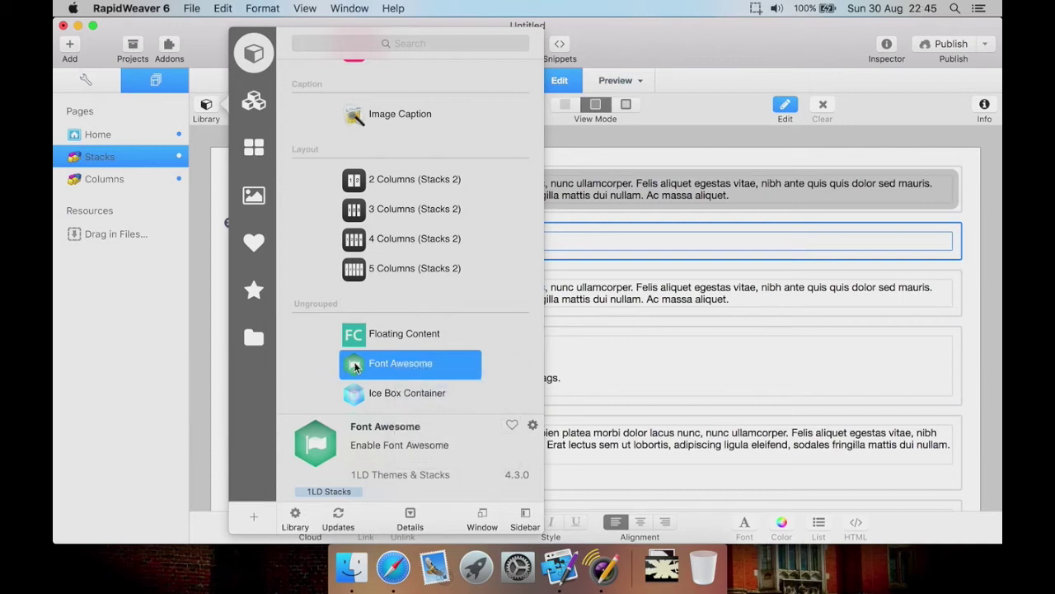
right_click(356, 363)
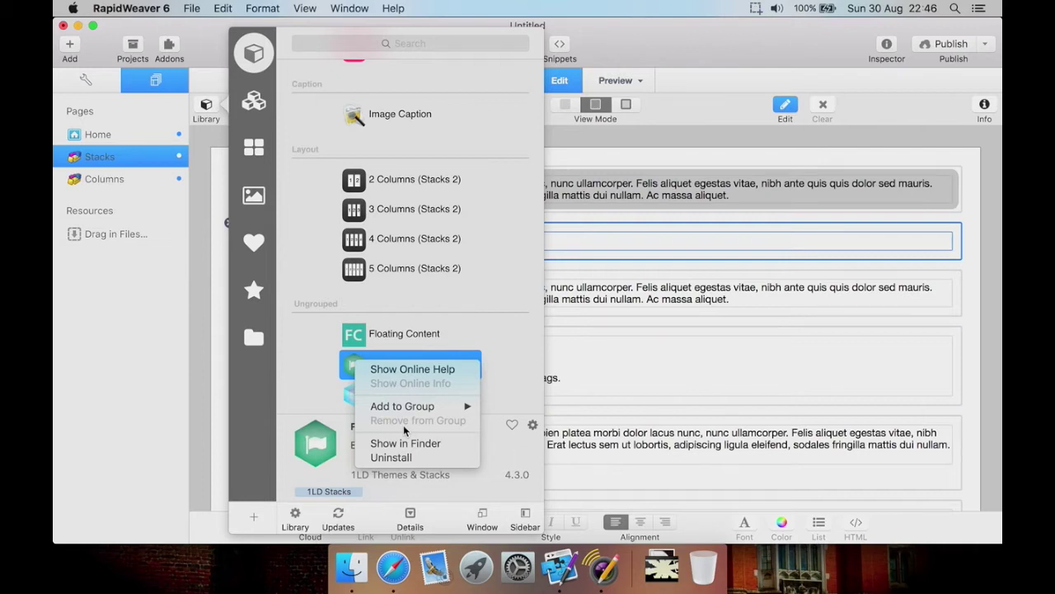
left_click(321, 394)
Check for updates to the installed stacks and close the Stack Updates window.
left_click(335, 518)
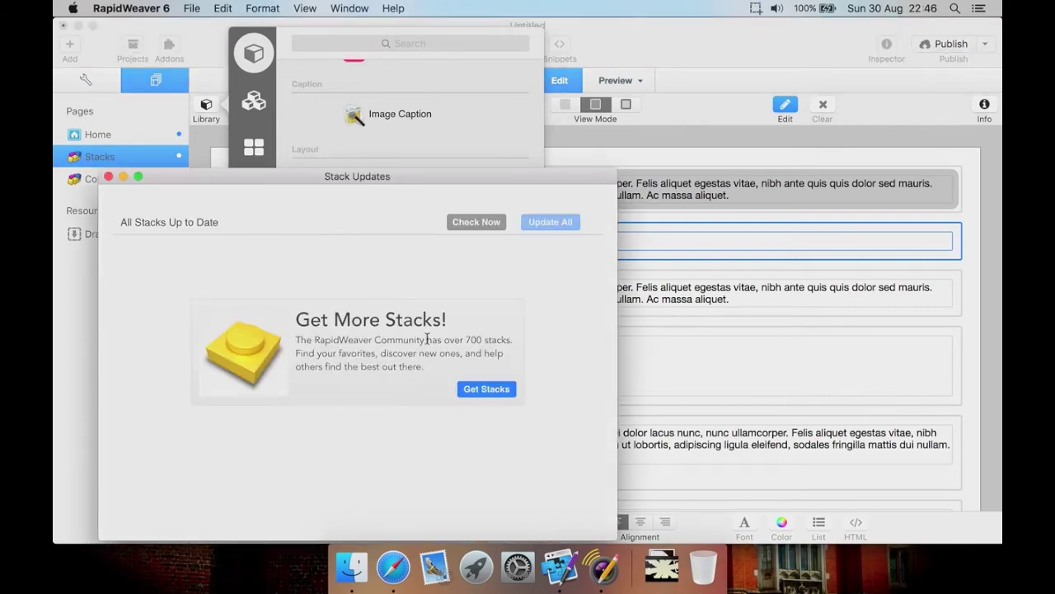
left_click(469, 225)
left_click(108, 178)
Browse the Ungrouped stacks in the library and view the details of Floating Content and Font Awesome.
scroll(372, 247, "down", 5)
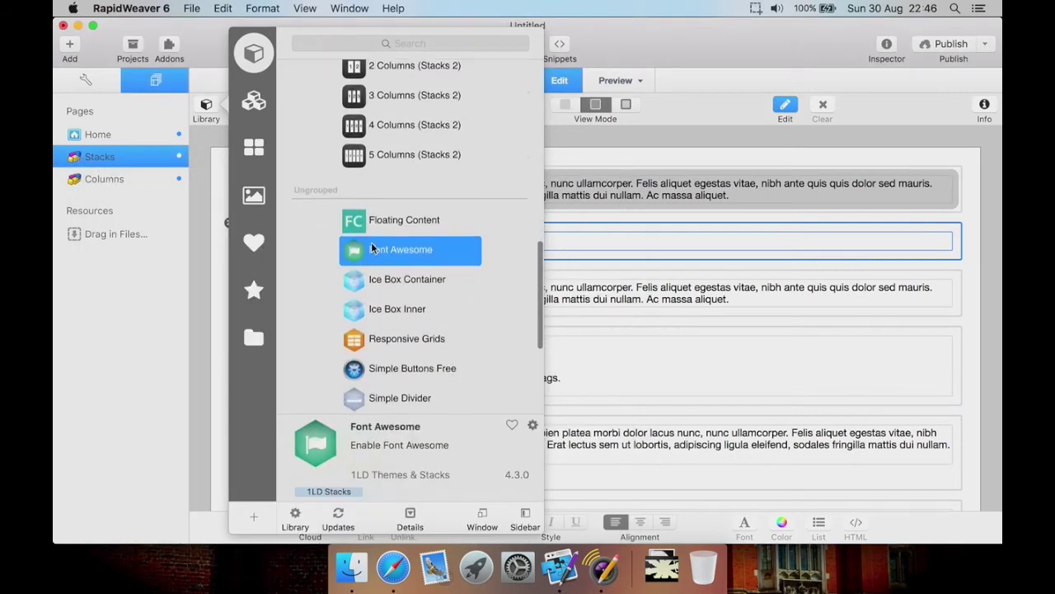
scroll(372, 247, "down", 4)
scroll(372, 247, "up", 2)
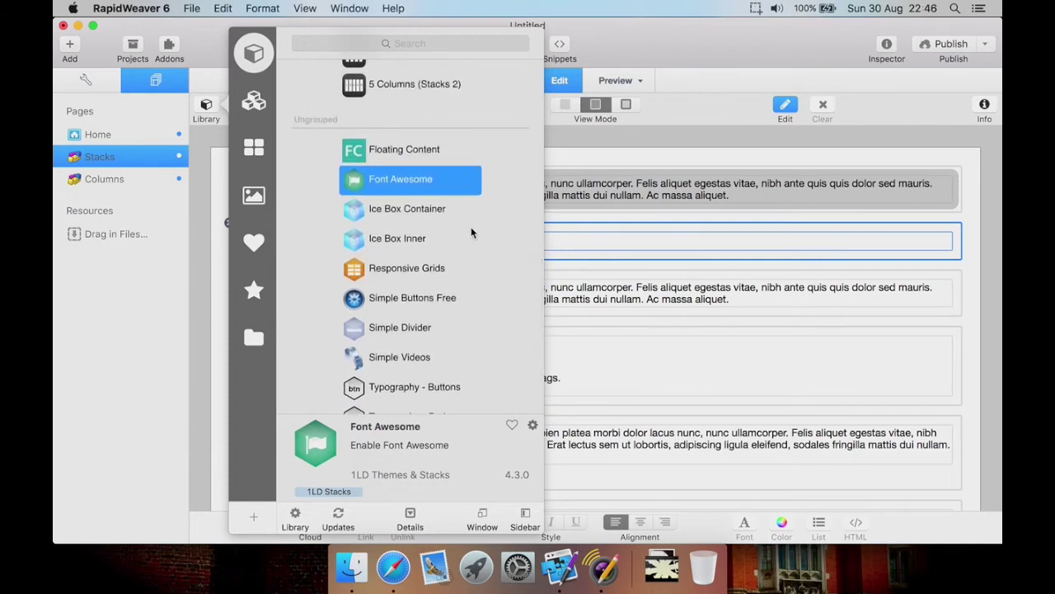
scroll(471, 231, "up", 4)
scroll(471, 231, "down", 2)
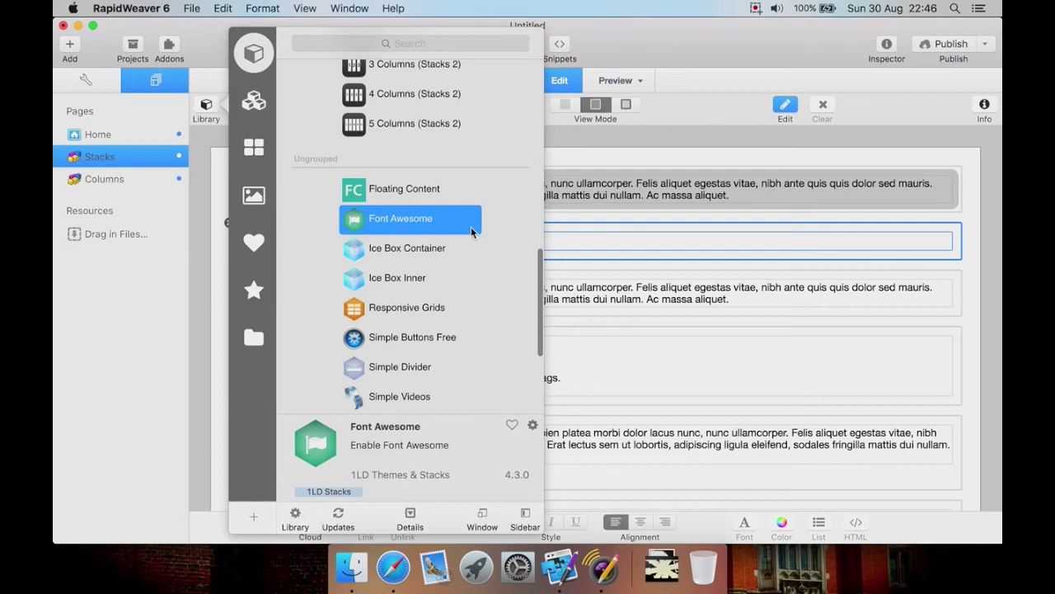
left_click(398, 189)
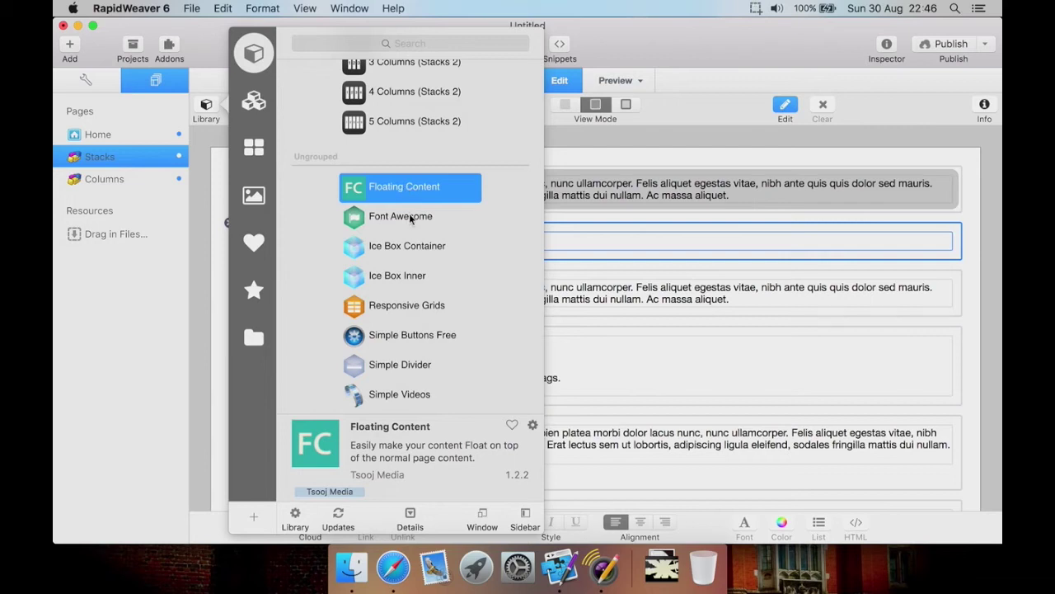
left_click(409, 216)
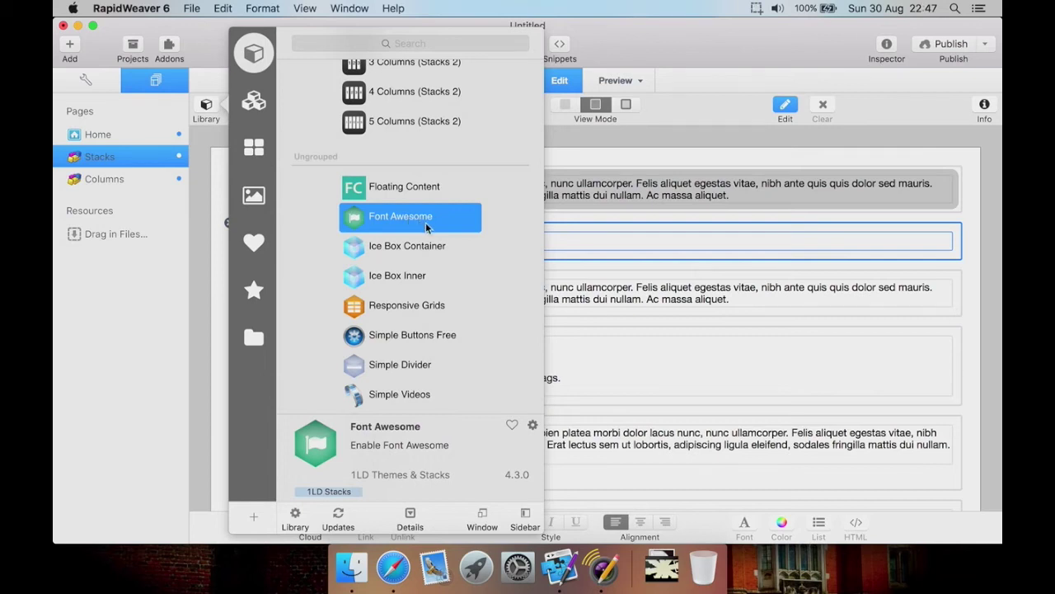
View the details of the Ice Box Container and Ice Box Inner stacks in the library.
scroll(426, 222, "down", 2)
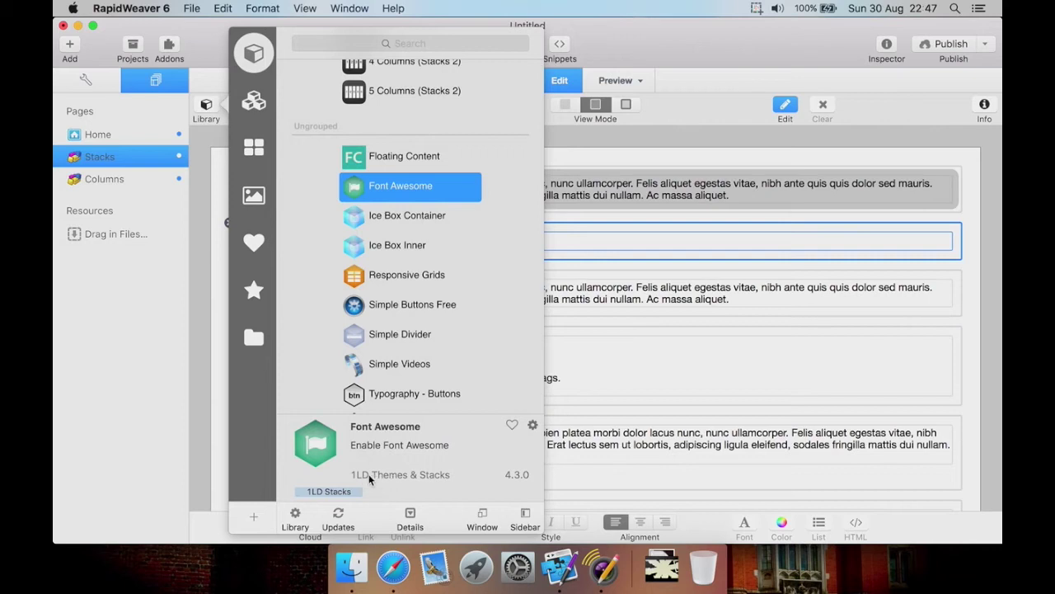
left_click(390, 223)
left_click(392, 249)
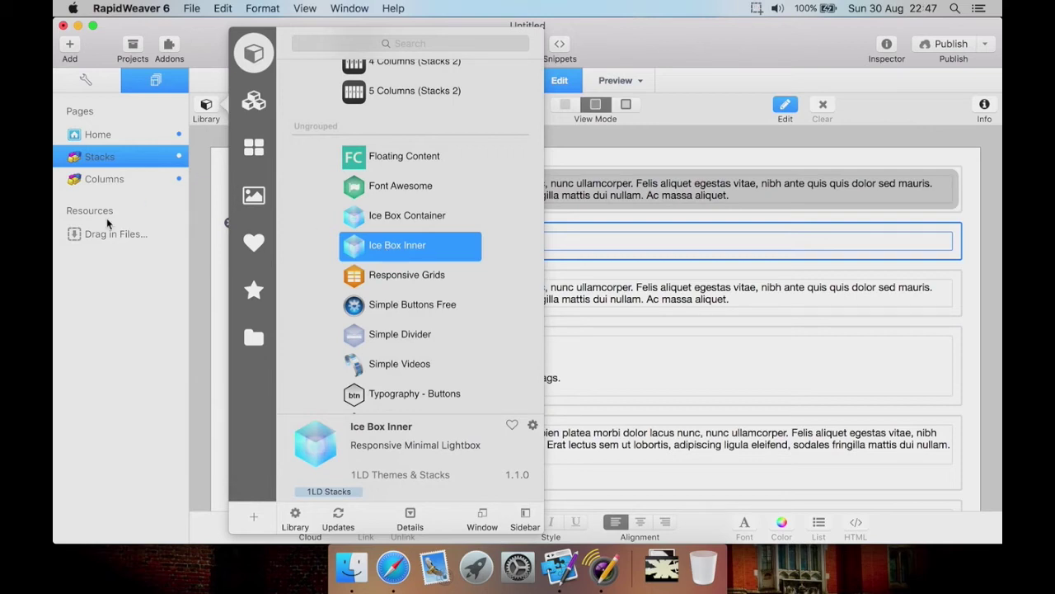
Add a Photo Album page to the project and keep its default name.
left_click(66, 50)
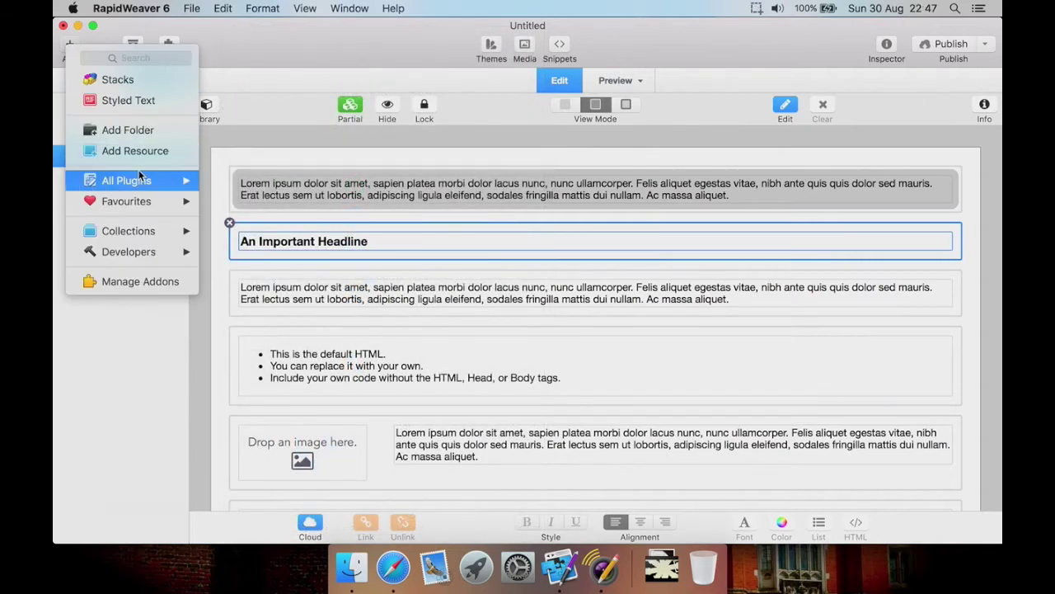
mouse_move(141, 176)
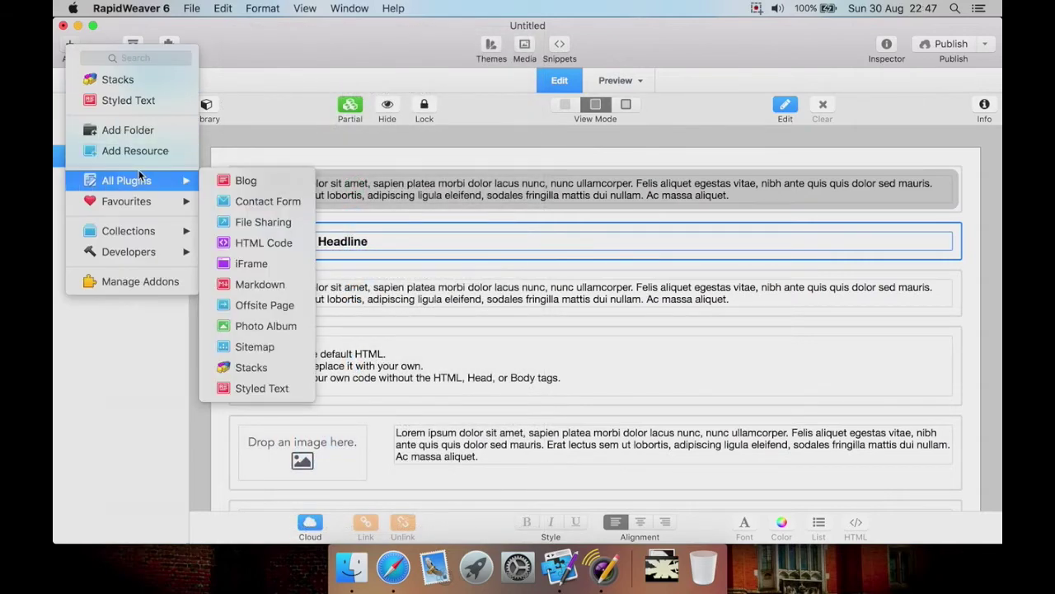
left_click(278, 328)
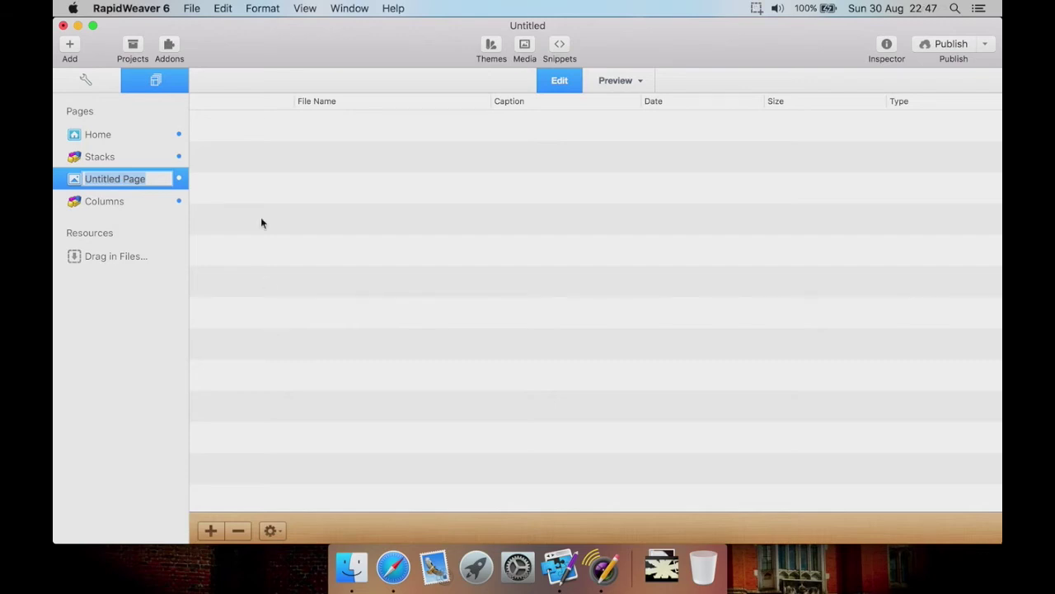
key("Return")
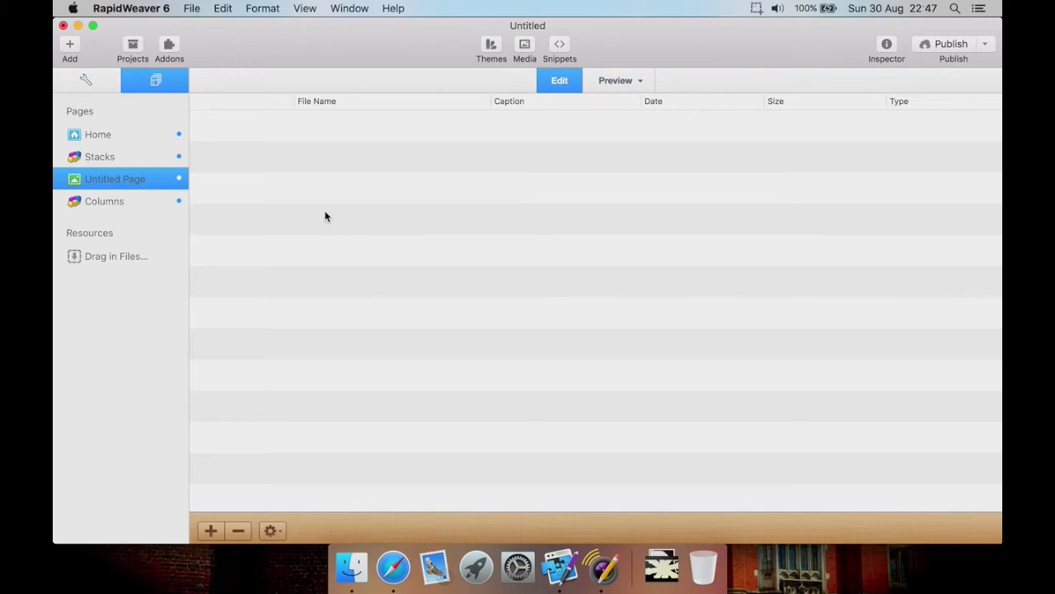
Preview the empty Photo Album page and widen the preview to the full desktop layout.
left_click(614, 80)
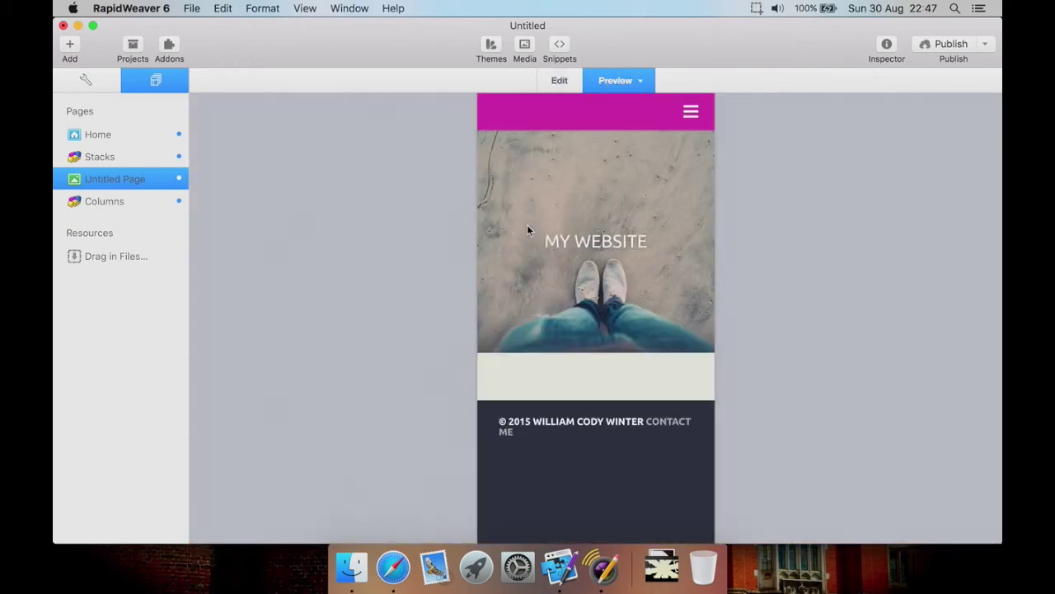
left_click(622, 81)
left_click(600, 110)
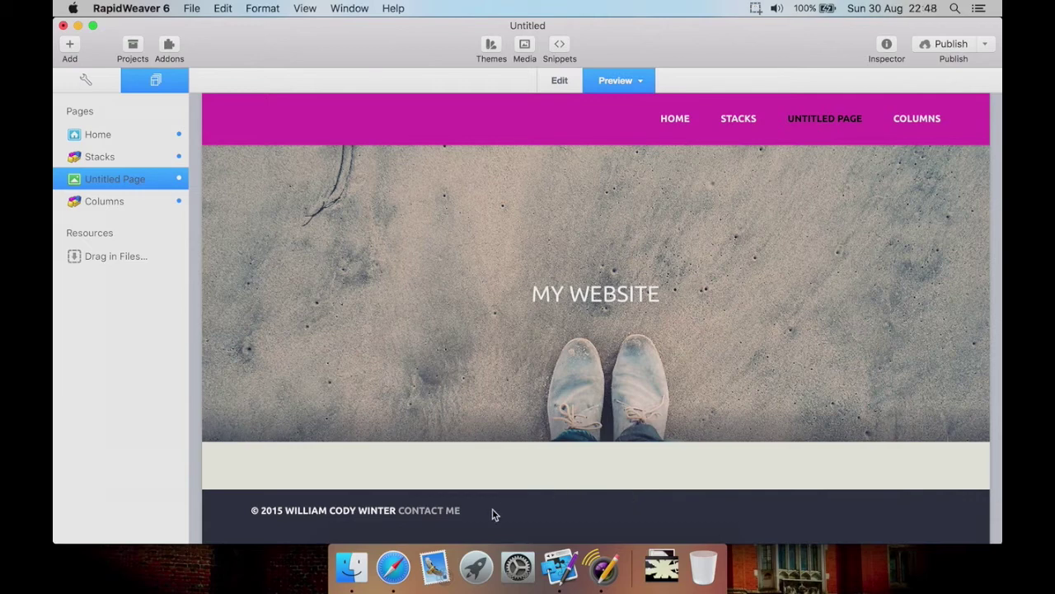
Switch to Safari and examine the photo album thumbnails on the published Photography page.
left_click(389, 550)
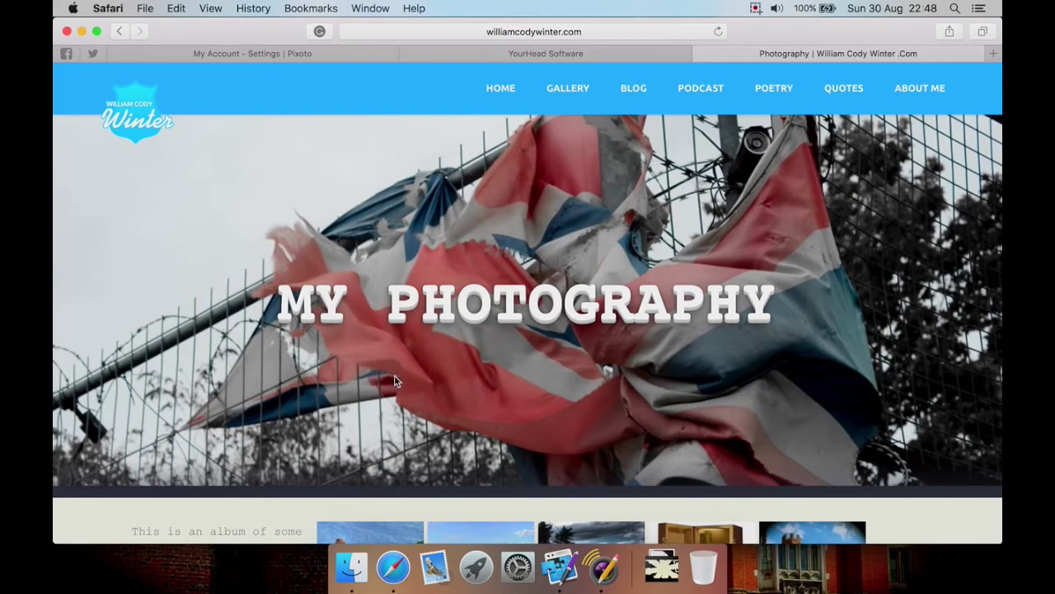
scroll(394, 381, "down", 5)
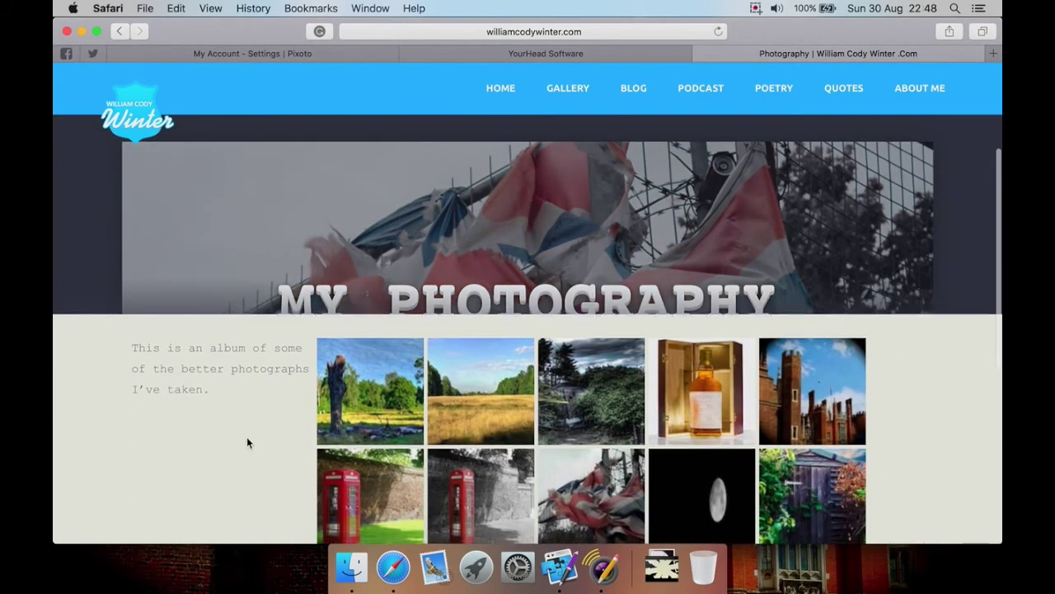
scroll(247, 443, "down", 3)
scroll(247, 443, "down", 1)
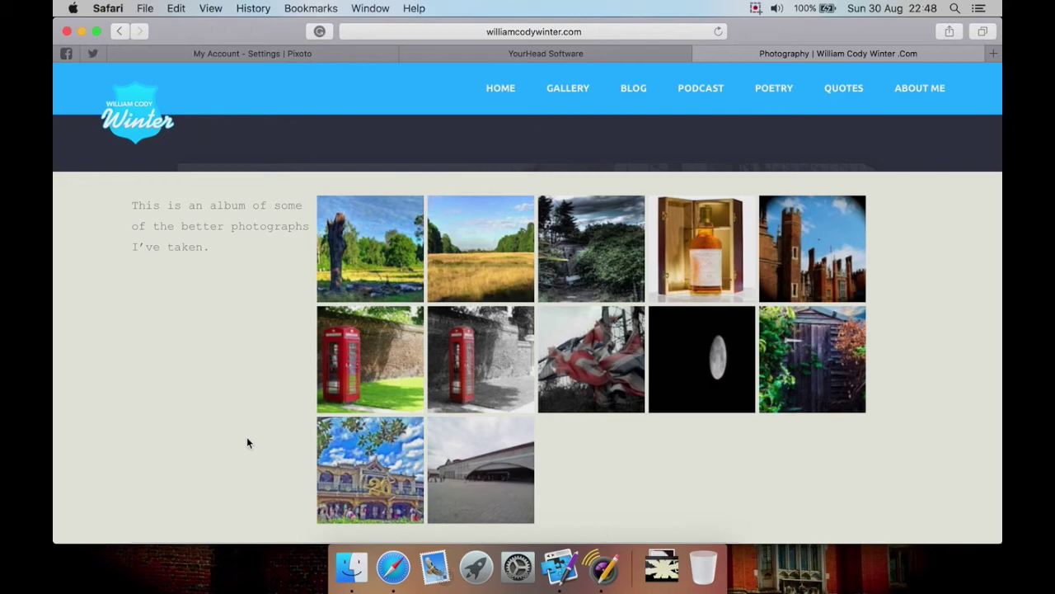
View the first two album photos enlarged in the lightbox and close it.
left_click(356, 279)
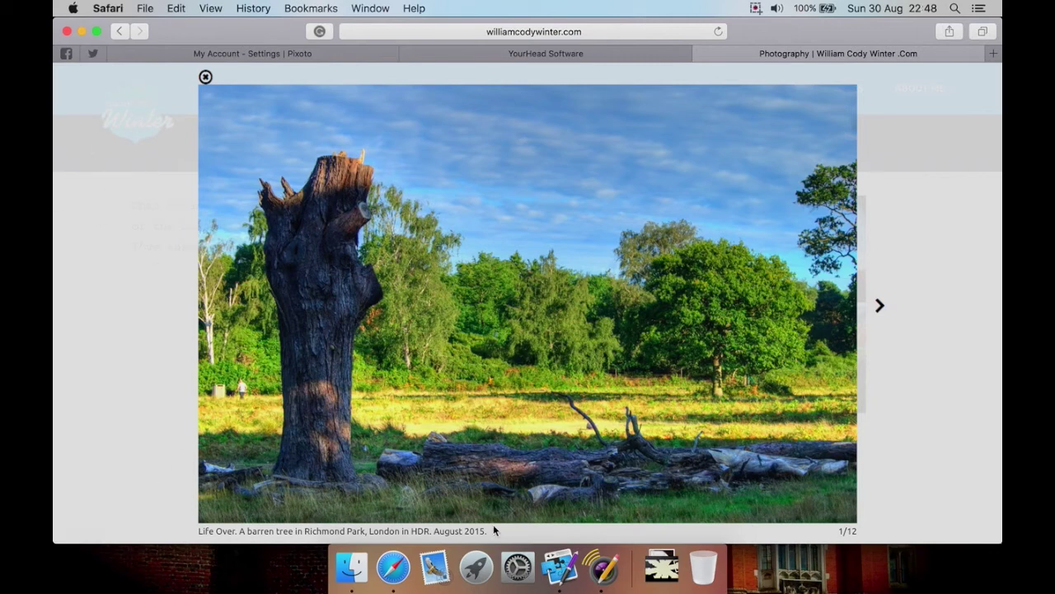
left_click(880, 306)
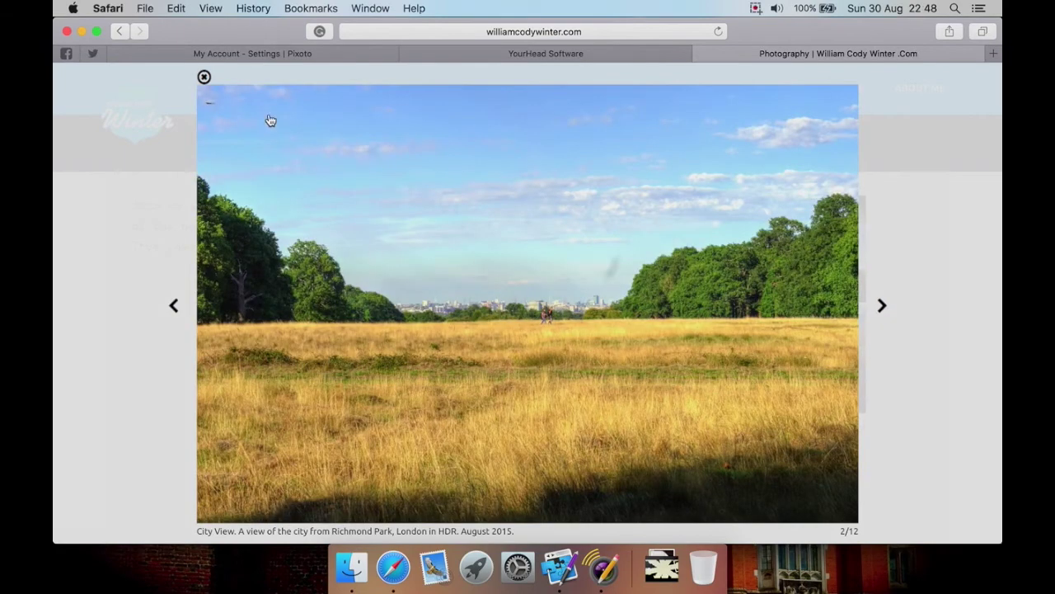
left_click(203, 77)
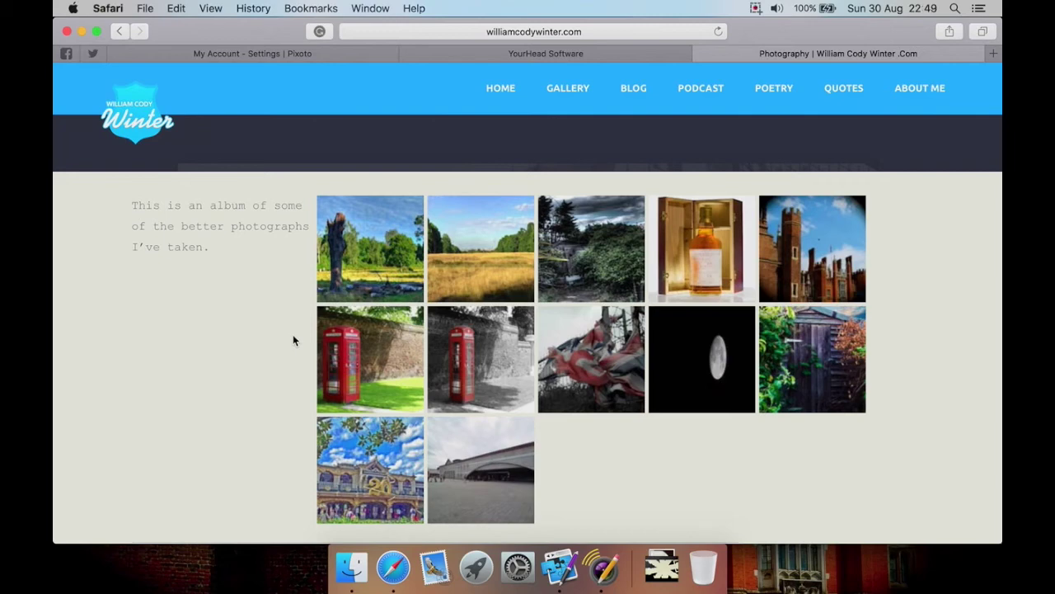
View the barren tree photo enlarged once more, close it, and reveal the page's full web address.
left_click(352, 276)
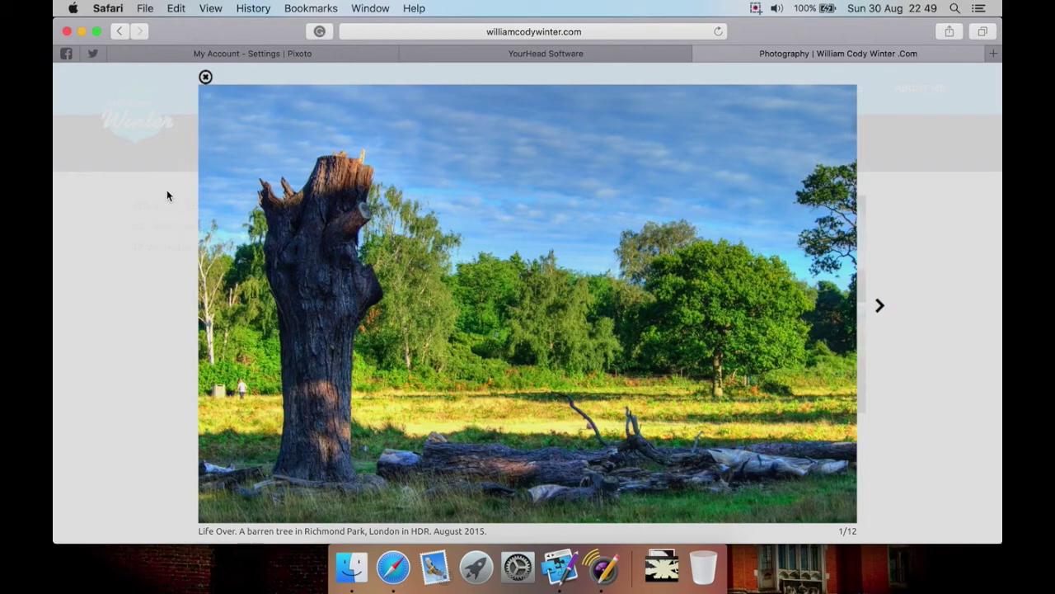
left_click(206, 77)
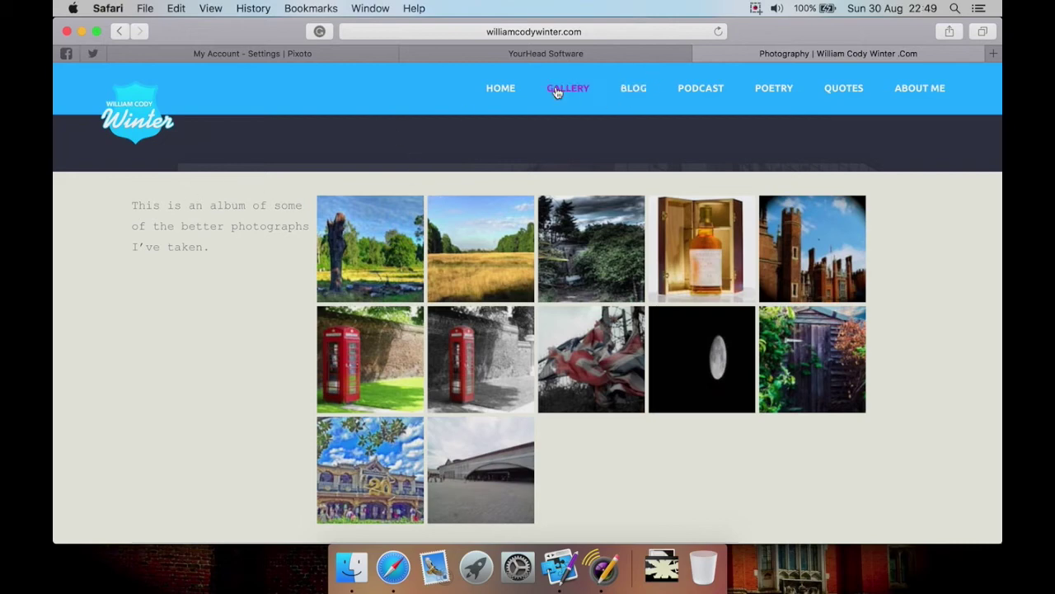
left_click(591, 36)
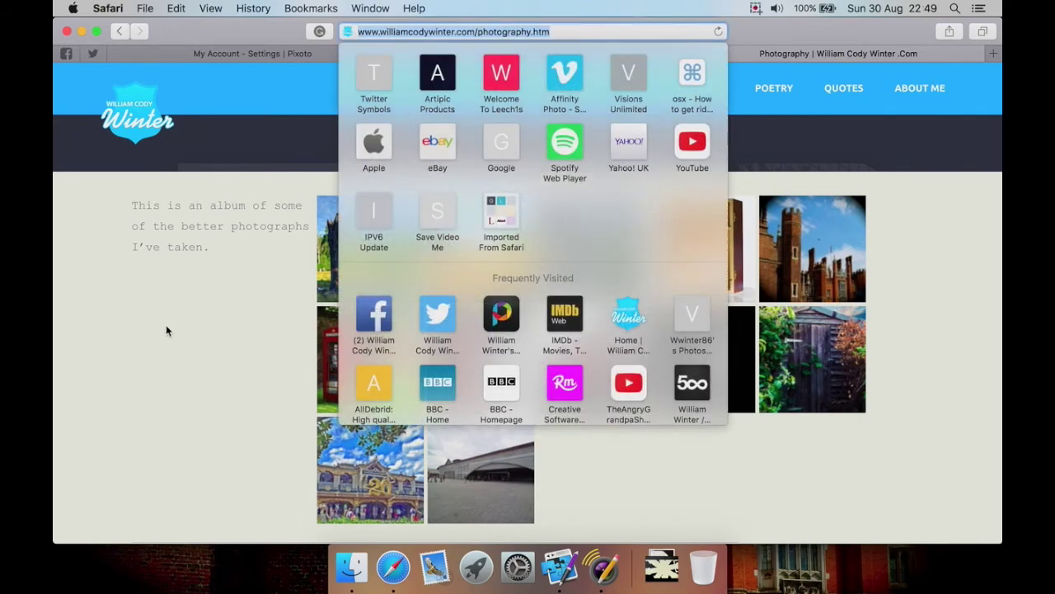
left_click(153, 376)
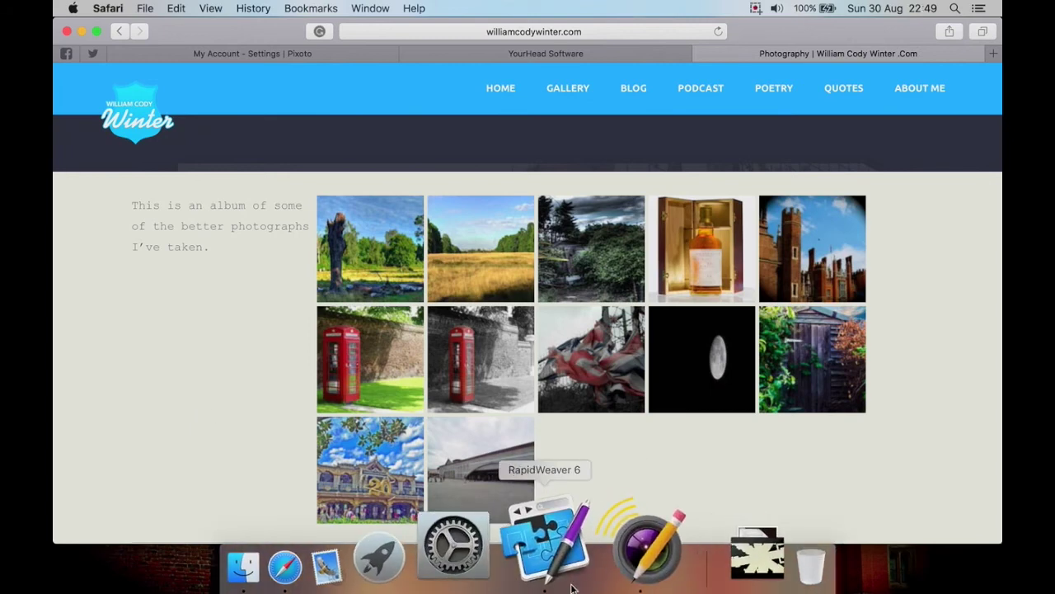
Switch back to RapidWeaver and open the Stacks page for editing.
left_click(549, 568)
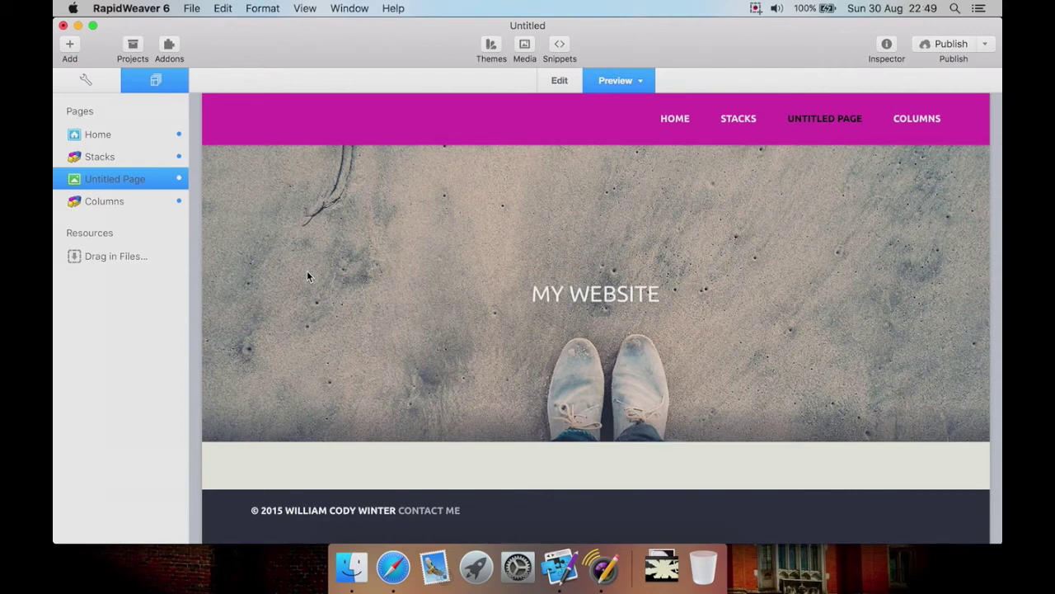
left_click(127, 157)
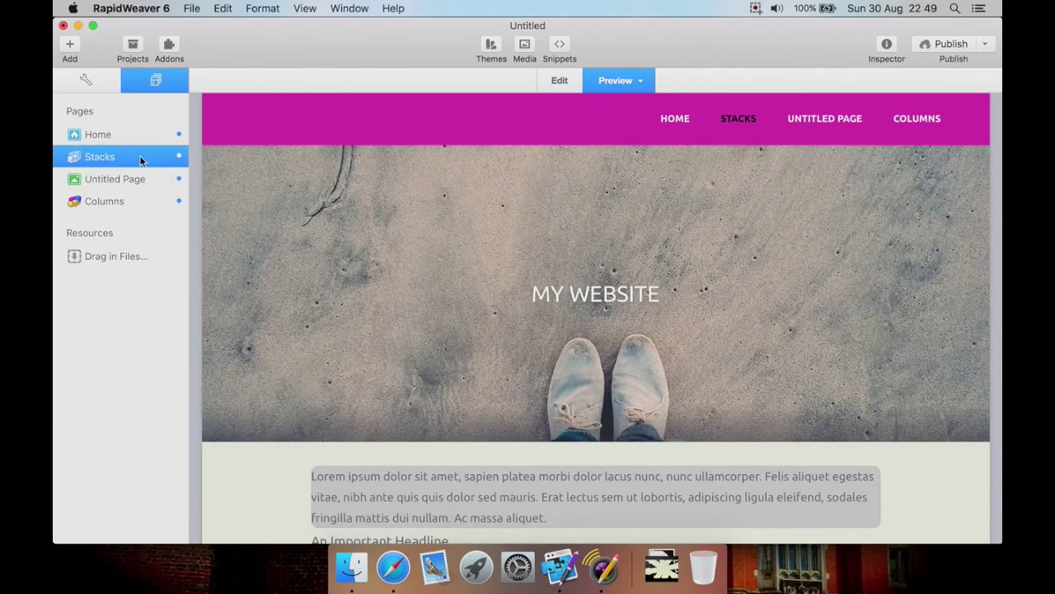
left_click(568, 86)
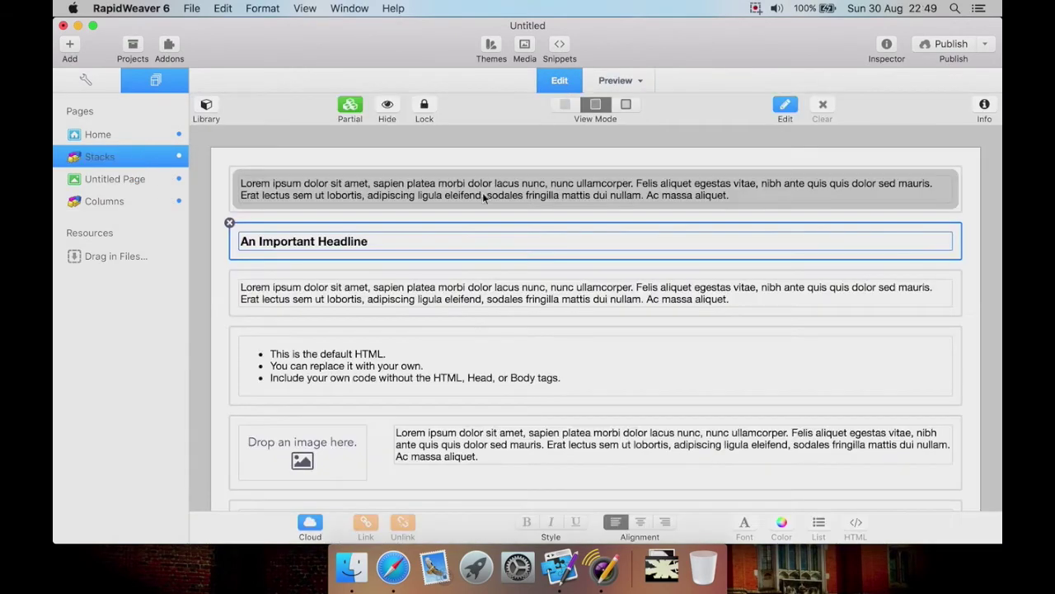
Add a Simple Divider stack from the library and place it between the text below the headline and the HTML stack.
scroll(259, 159, "down", 2)
left_click(206, 107)
scroll(346, 332, "down", 2)
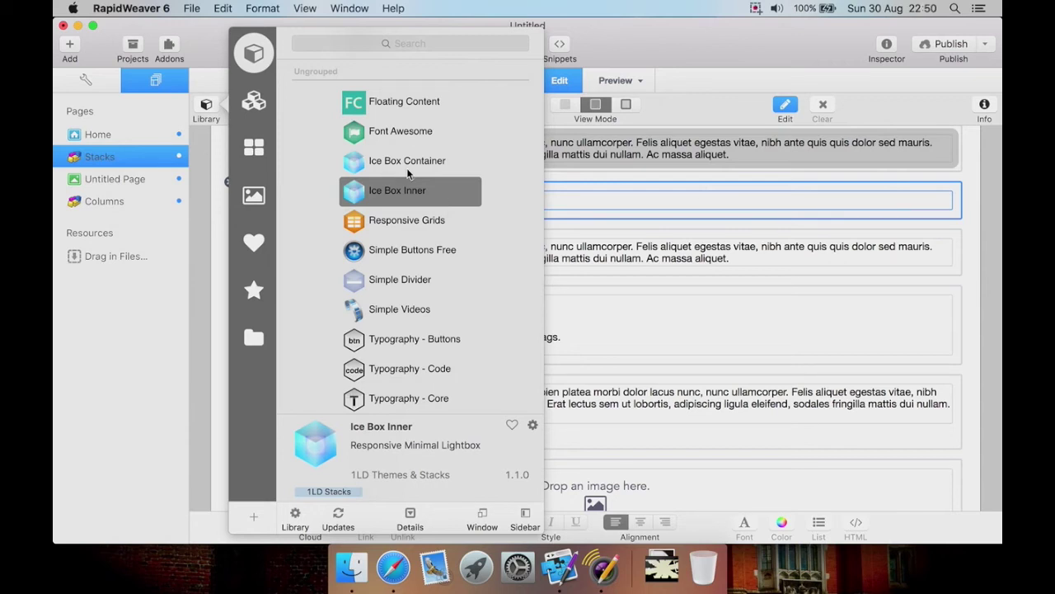
scroll(410, 185, "down", 2)
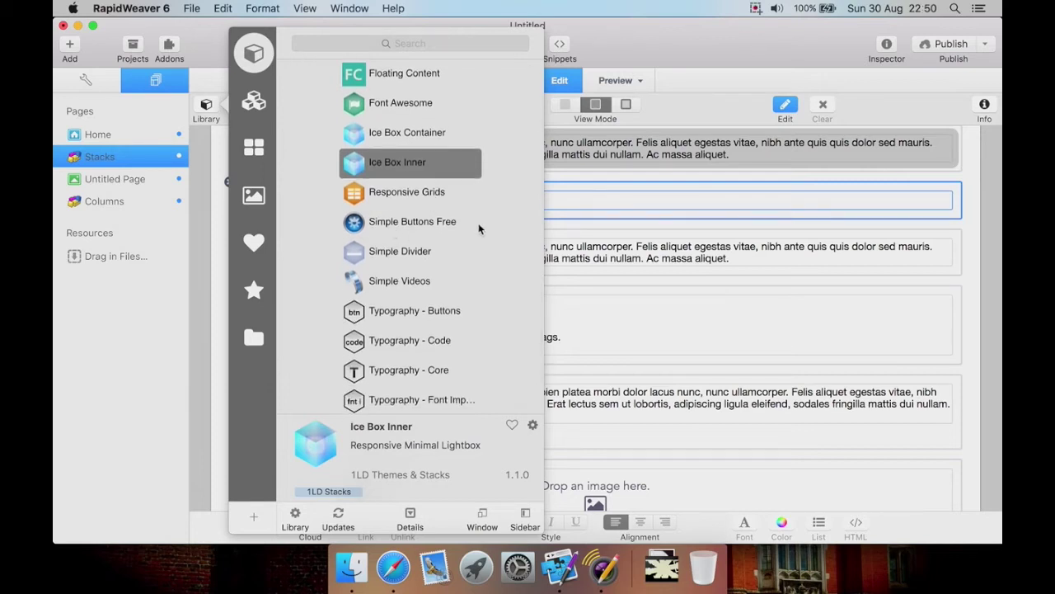
scroll(425, 227, "down", 2)
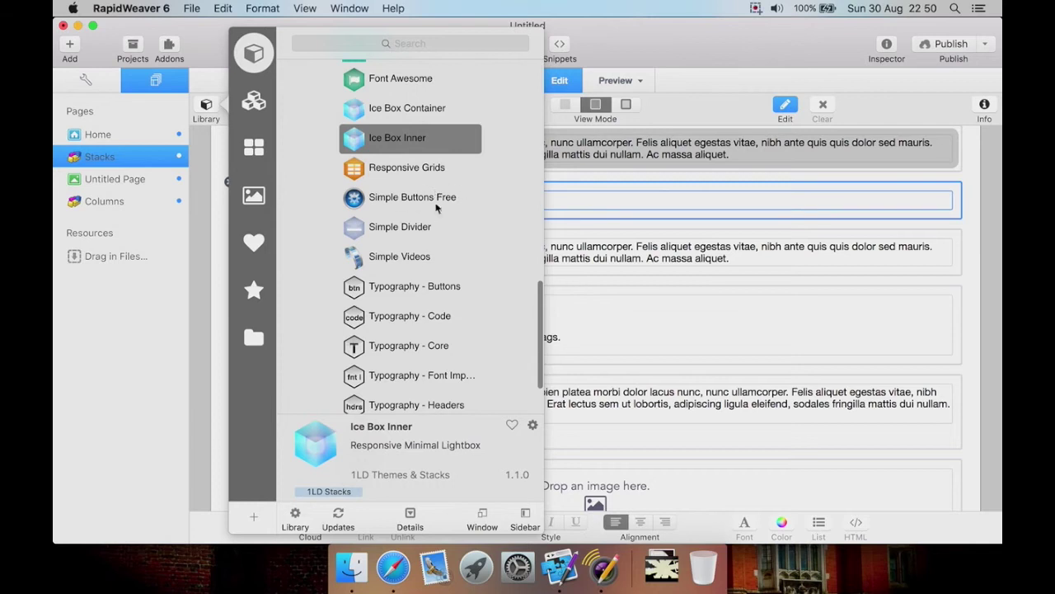
scroll(424, 255, "down", 2)
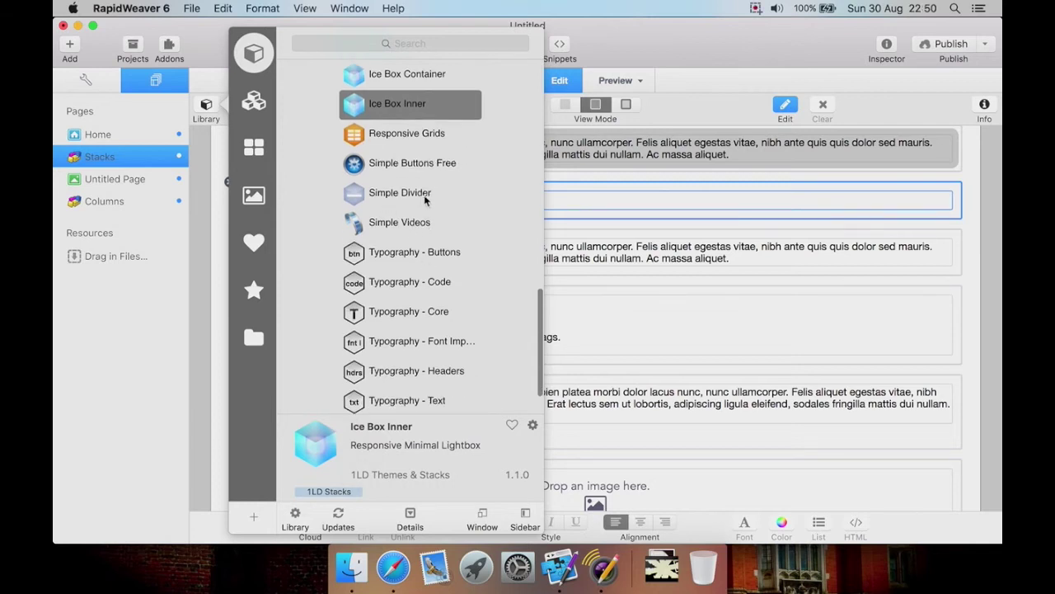
left_click_drag(405, 194, 652, 229)
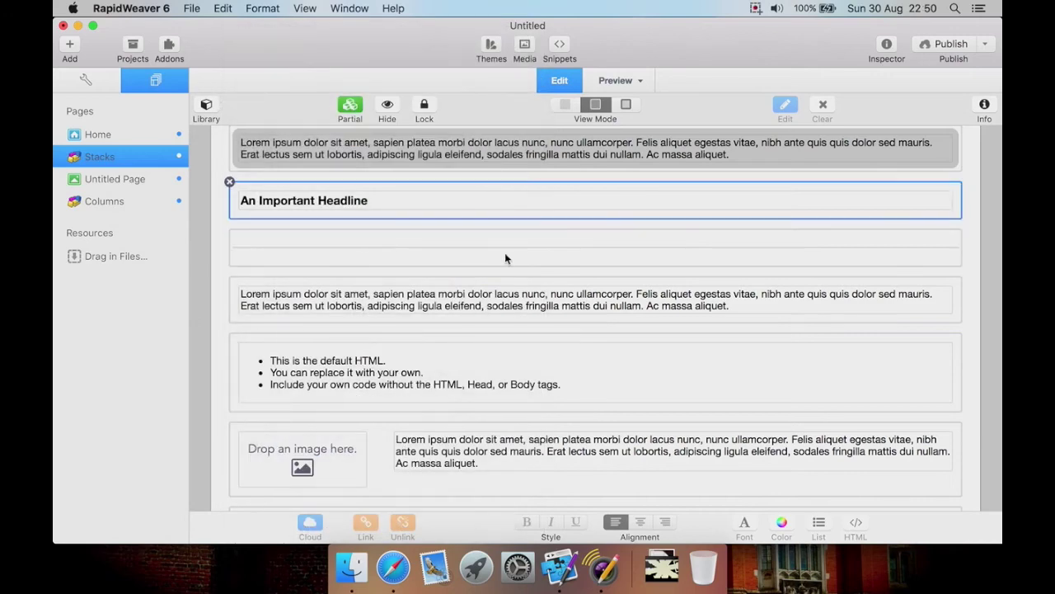
left_click_drag(505, 258, 486, 335)
View the details of the Simple Videos, Typography - Buttons and XL stacks in the library.
left_click(216, 110)
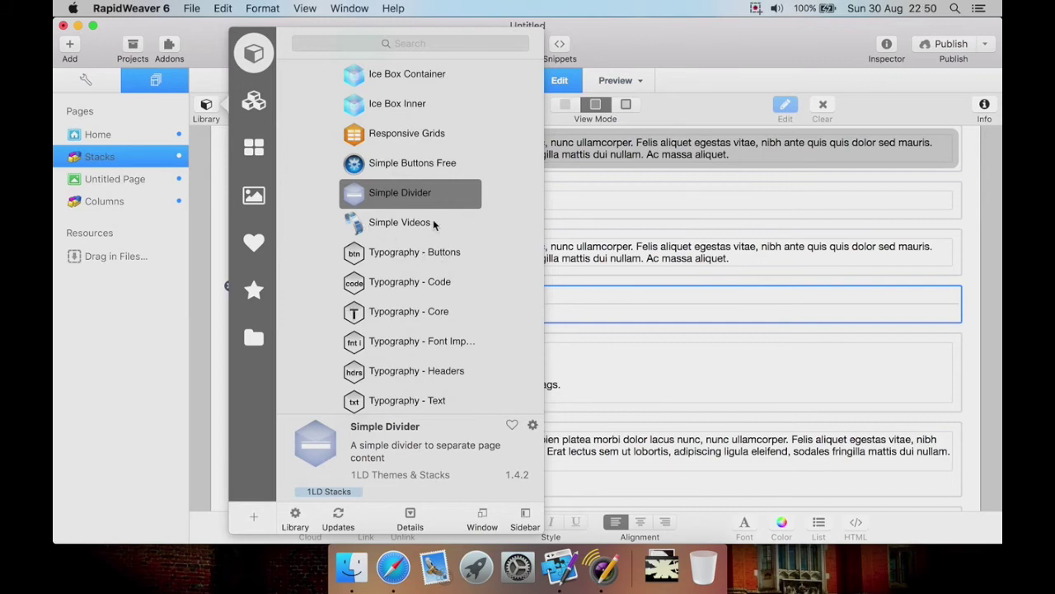
left_click(377, 224)
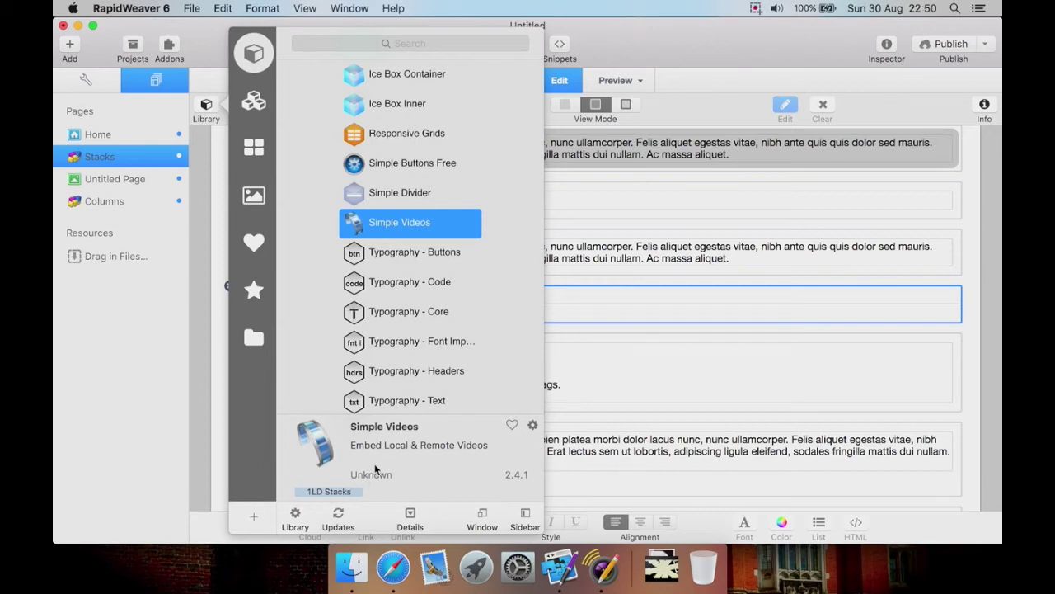
scroll(445, 288, "down", 3)
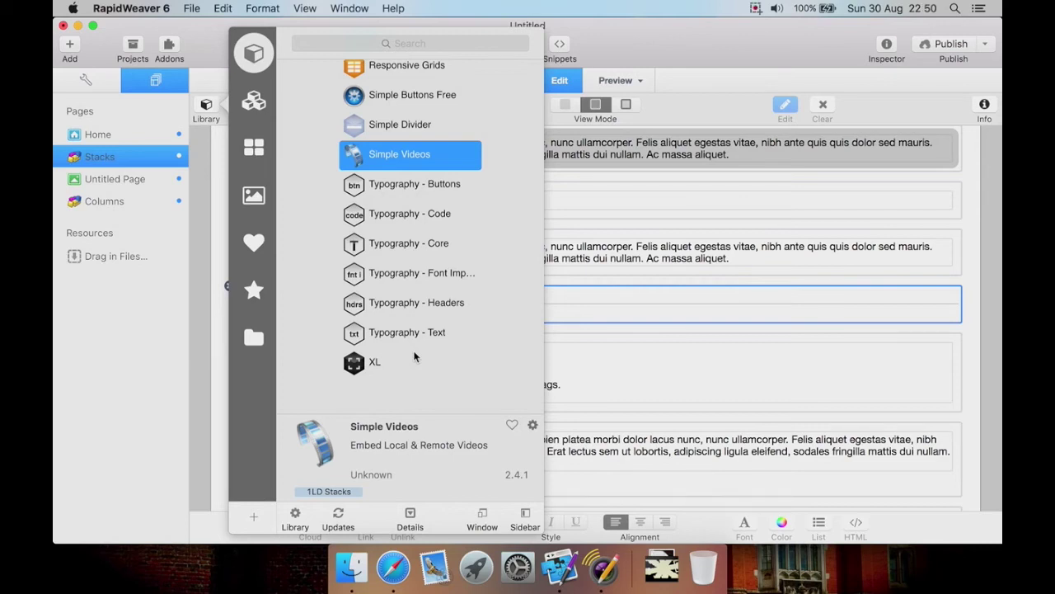
left_click(410, 192)
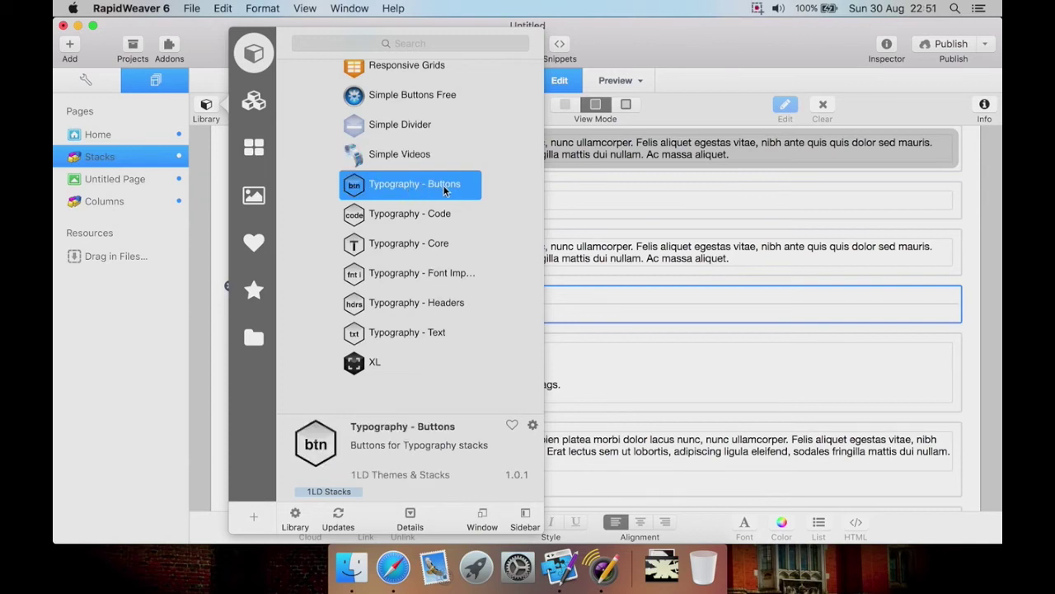
left_click(349, 362)
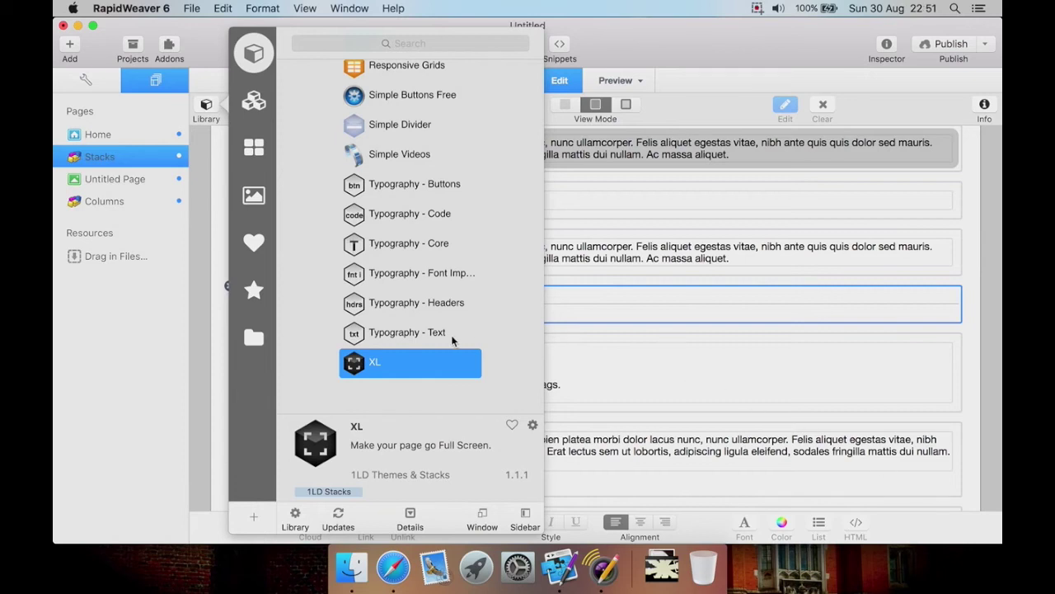
Browse back through the library groups and view the details of the Image Caption stack.
scroll(437, 292, "up", 8)
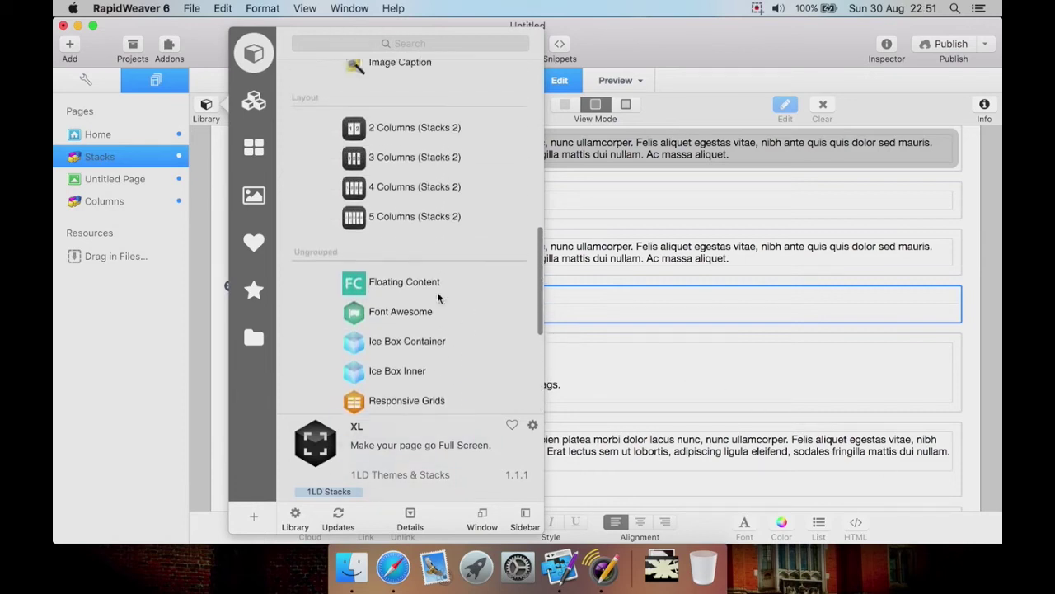
scroll(437, 292, "up", 12)
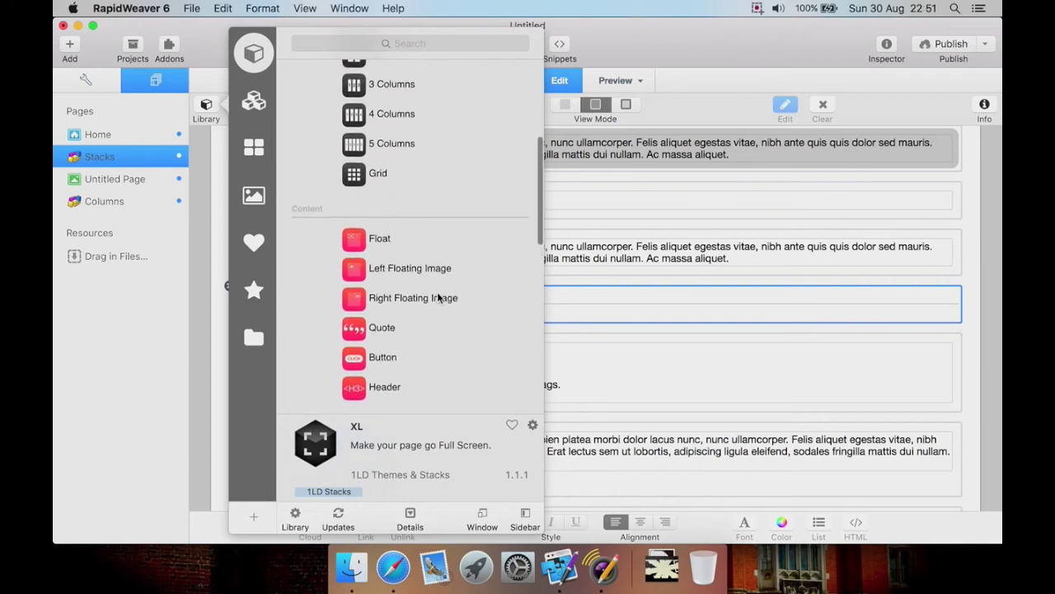
scroll(439, 297, "down", 7)
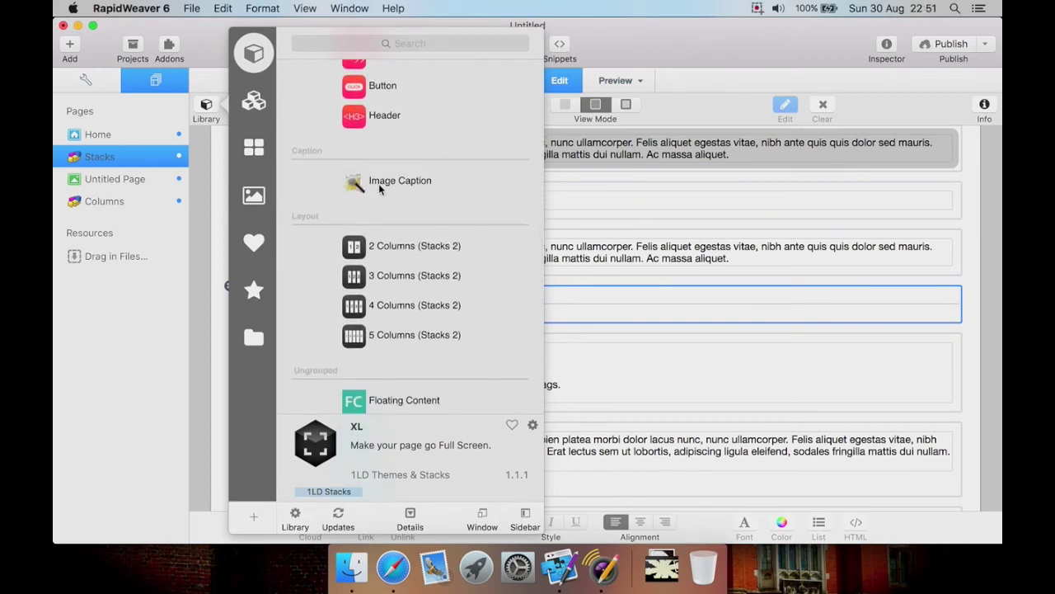
left_click(380, 188)
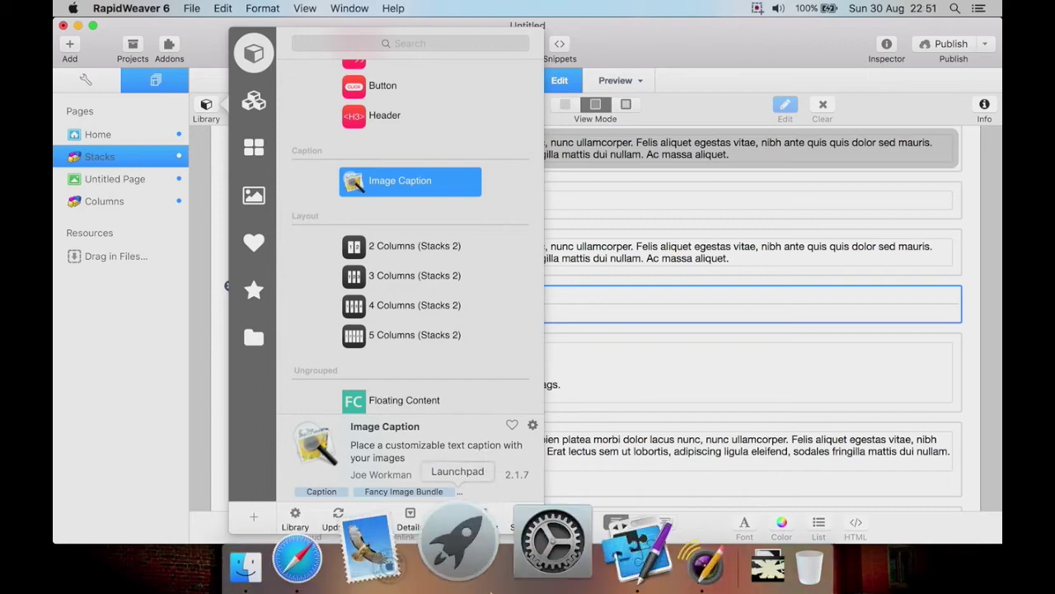
Switch to Safari, open the website's About Me page and examine the captioned graduation photo beside the text.
left_click(394, 567)
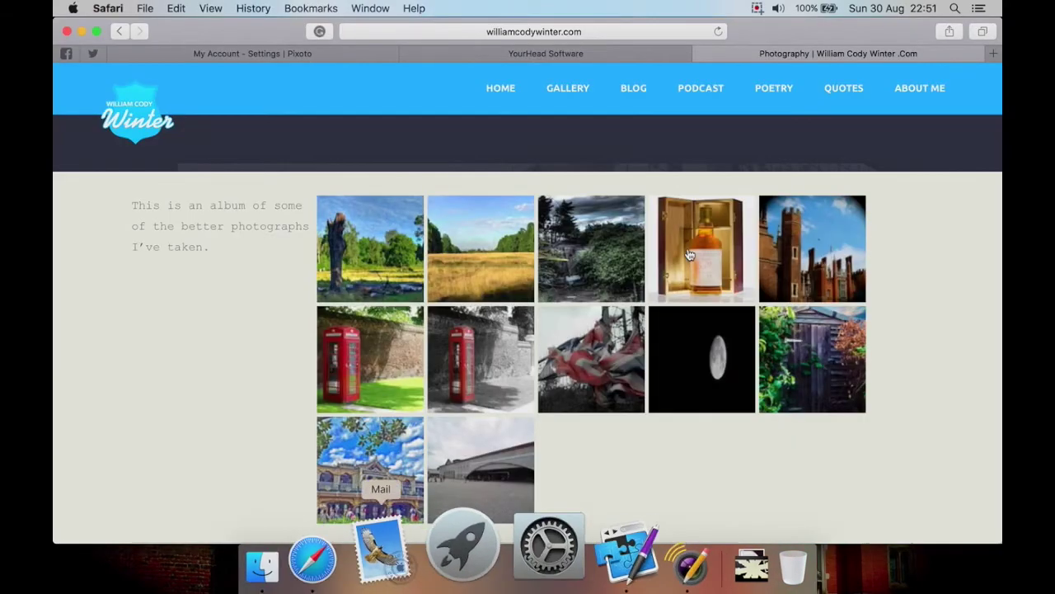
left_click(916, 92)
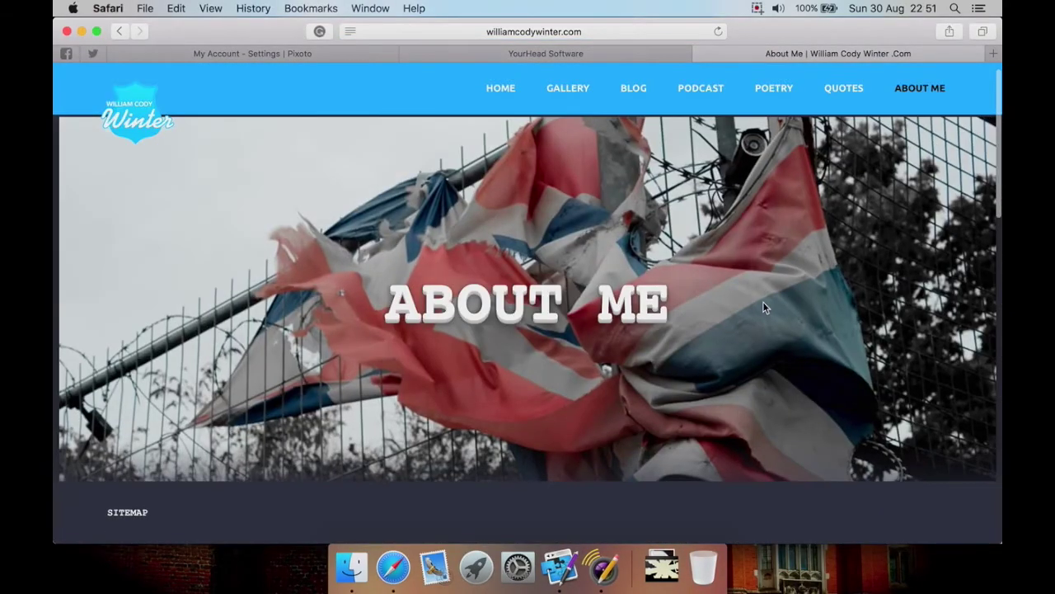
scroll(762, 301, "down", 2)
scroll(575, 367, "down", 5)
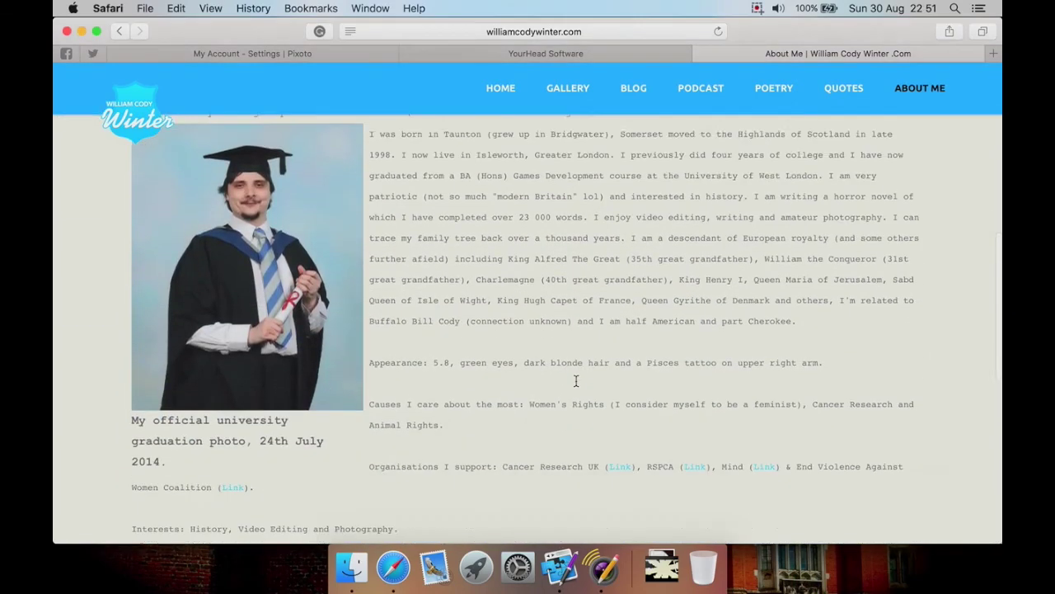
scroll(575, 379, "up", 6)
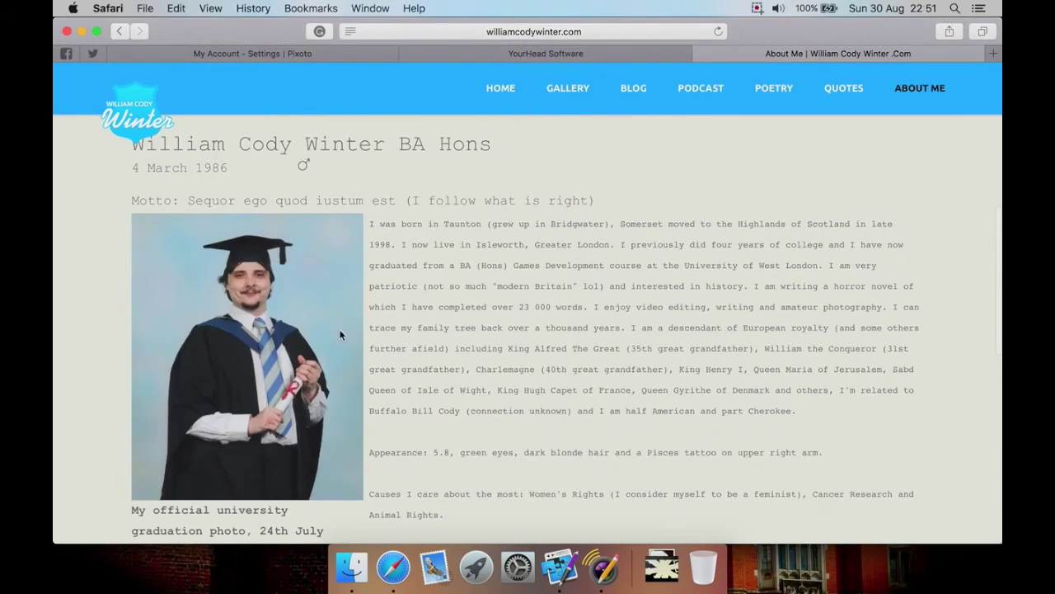
scroll(431, 348, "down", 2)
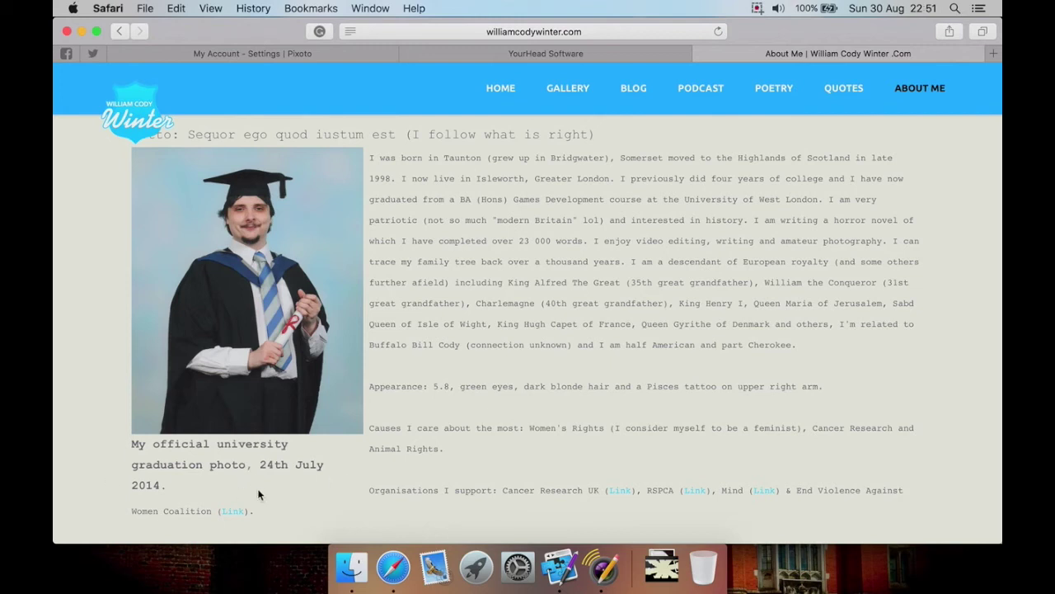
scroll(282, 230, "up", 1)
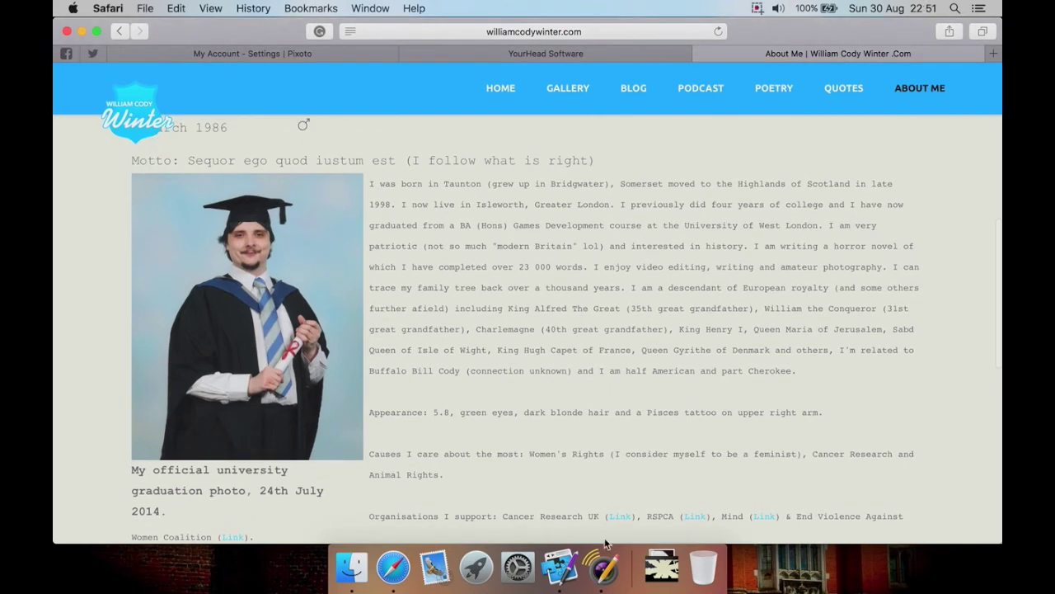
Switch back to RapidWeaver and add an Image stack between the text below the headline and the divider.
left_click(607, 576)
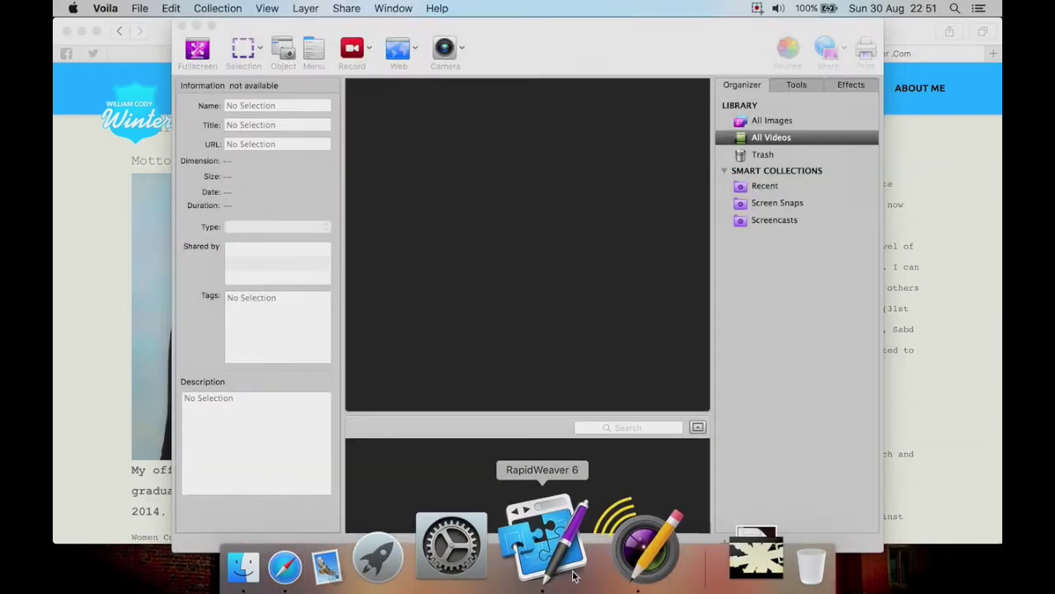
left_click(540, 567)
scroll(337, 150, "up", 10)
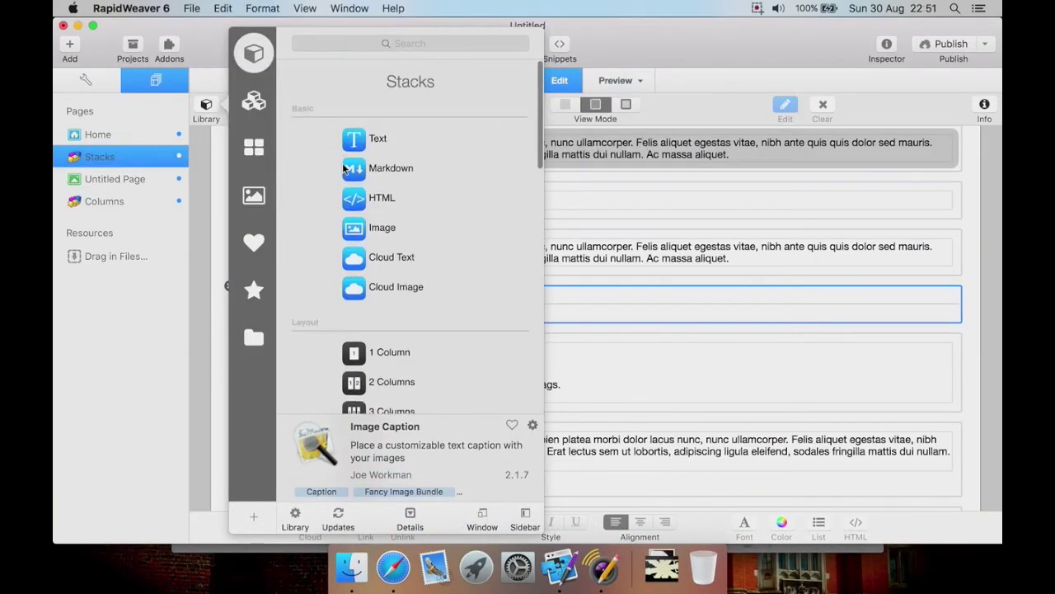
left_click_drag(367, 228, 641, 315)
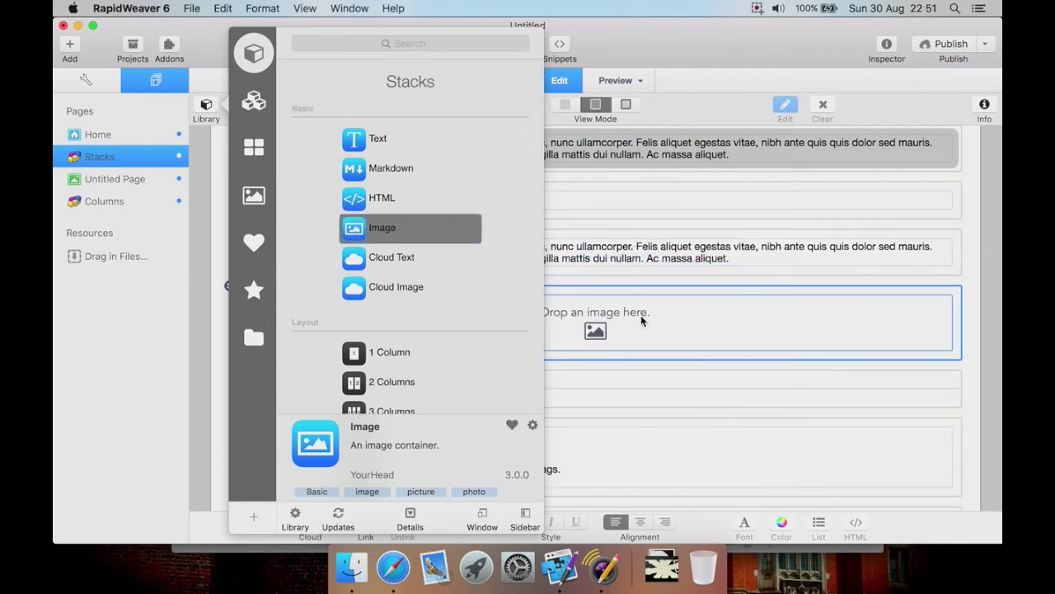
Show the Image stack's settings and review its background, border, layout and responsive options.
left_click(984, 104)
scroll(812, 380, "up", 3)
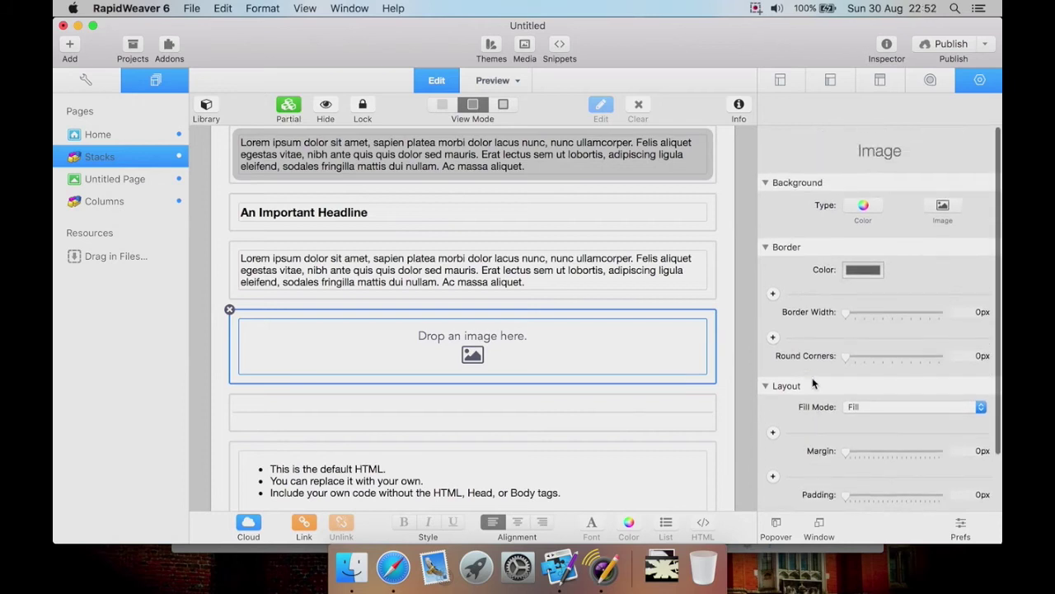
scroll(812, 381, "down", 5)
scroll(812, 382, "up", 2)
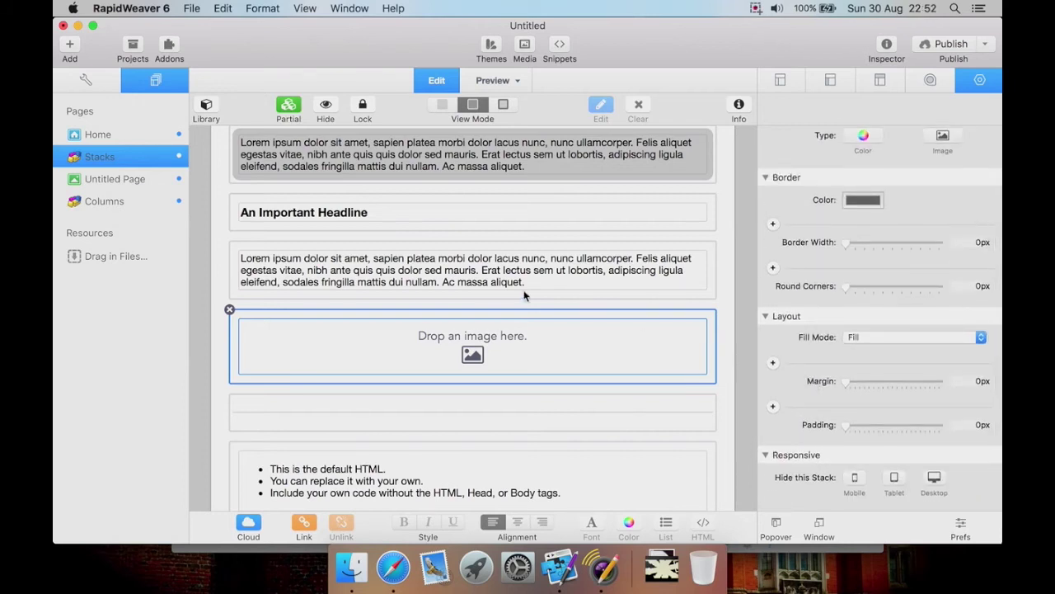
Add an Image Caption stack from the library between the headline and the text below it.
left_click(212, 105)
scroll(363, 231, "down", 3)
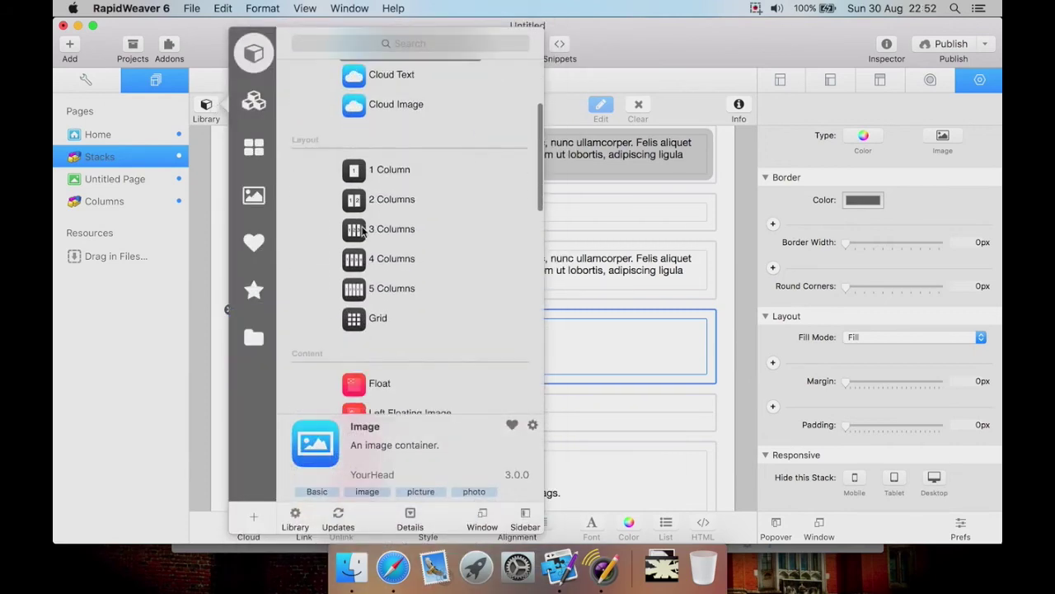
scroll(363, 231, "down", 10)
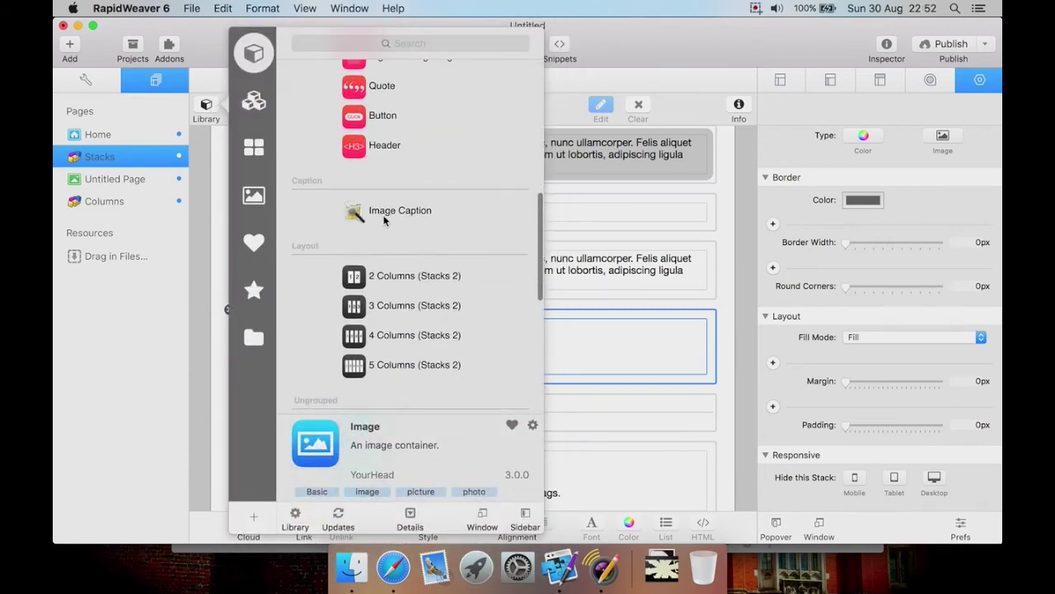
left_click_drag(383, 219, 597, 245)
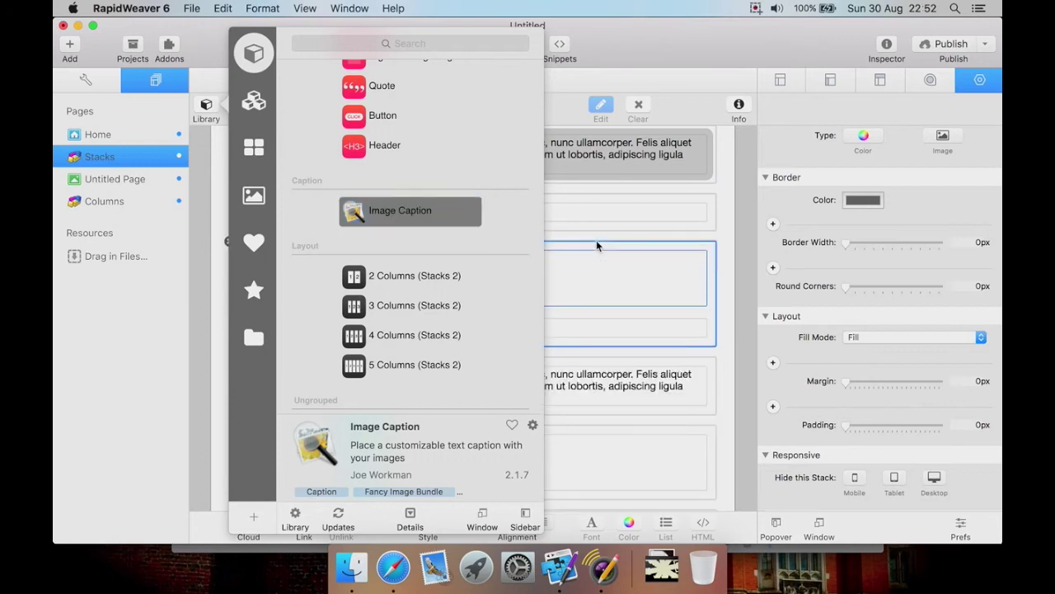
left_click(695, 264)
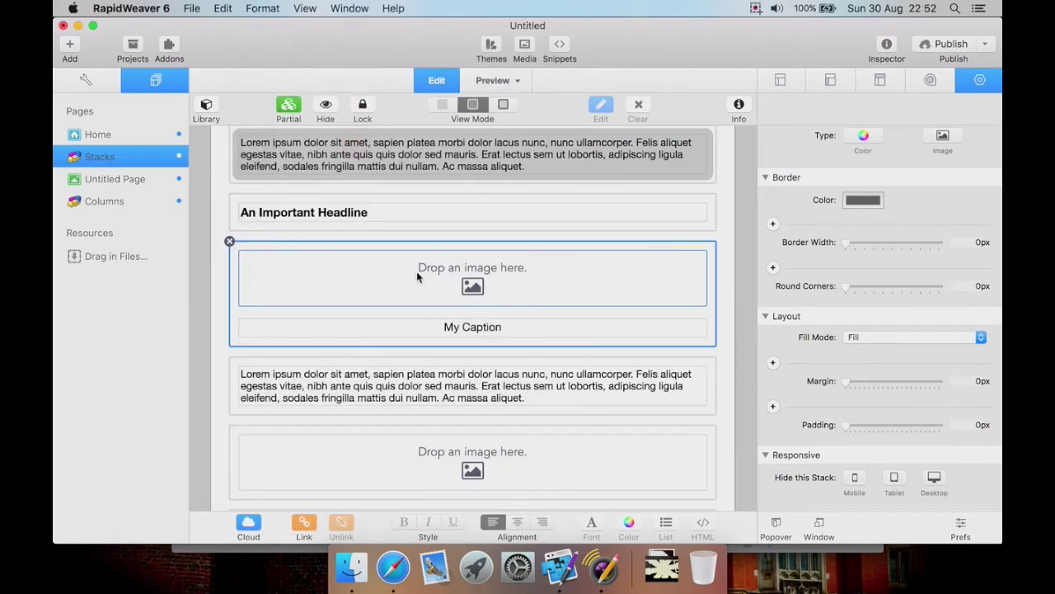
Replace the Image Caption stack's caption text with "hgkhljo;k';".
left_click(484, 328)
left_click(484, 328)
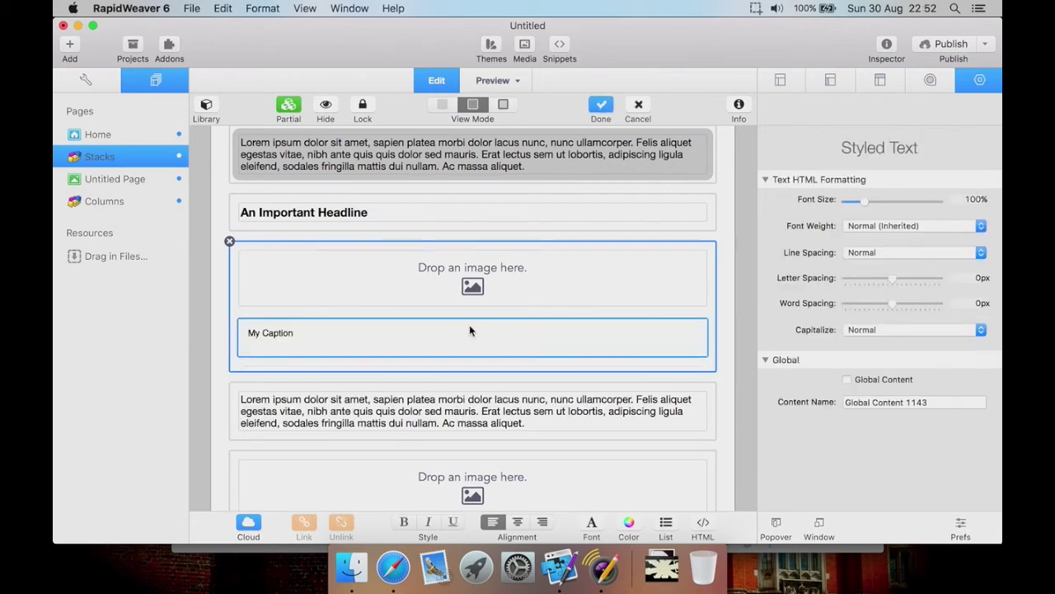
triple_click(376, 330)
type("typing")
left_click(530, 291)
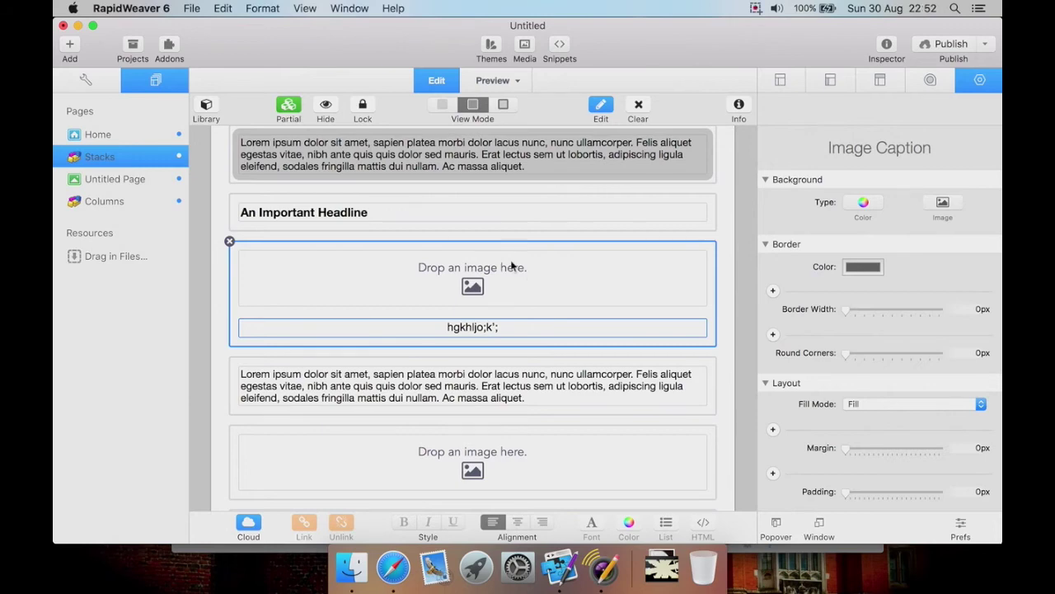
left_click(207, 108)
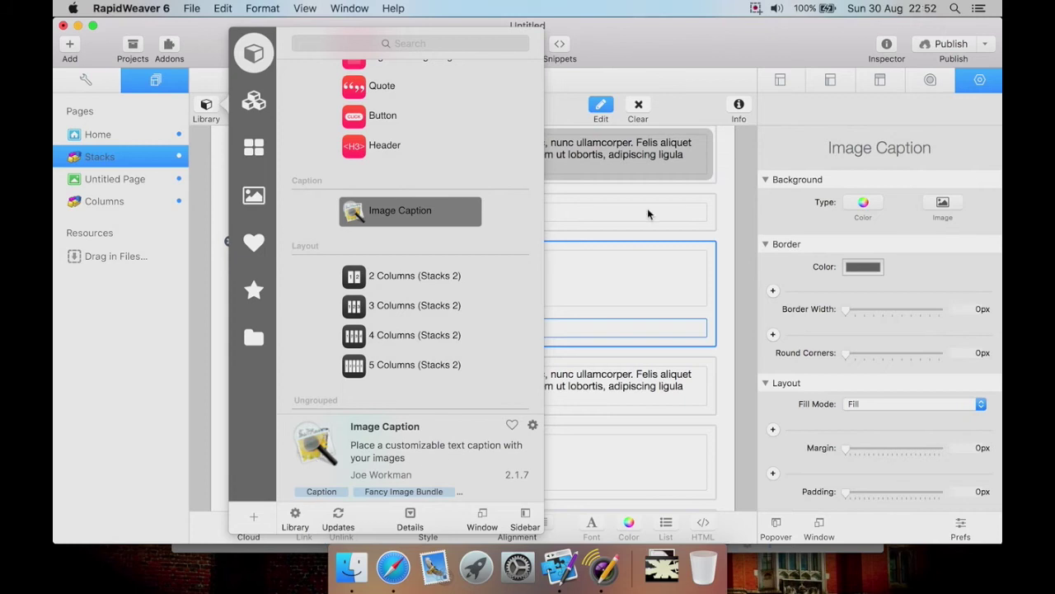
left_click(724, 204)
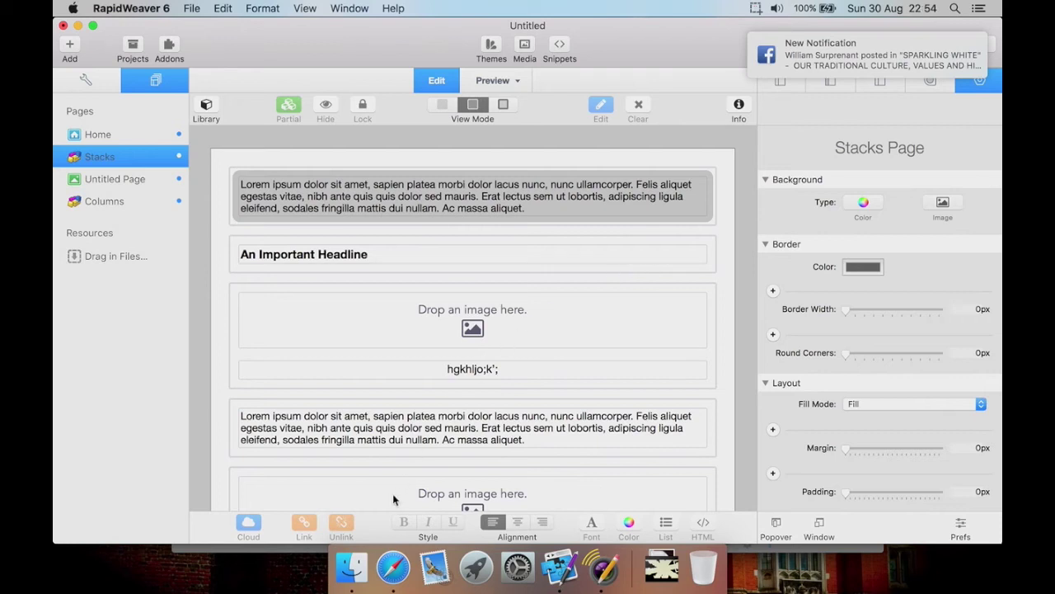
Switch to Safari, close the About Me tab and view the Stacks 3 Powerful, Fast and So Many slides on the YourHead home page.
left_click(399, 540)
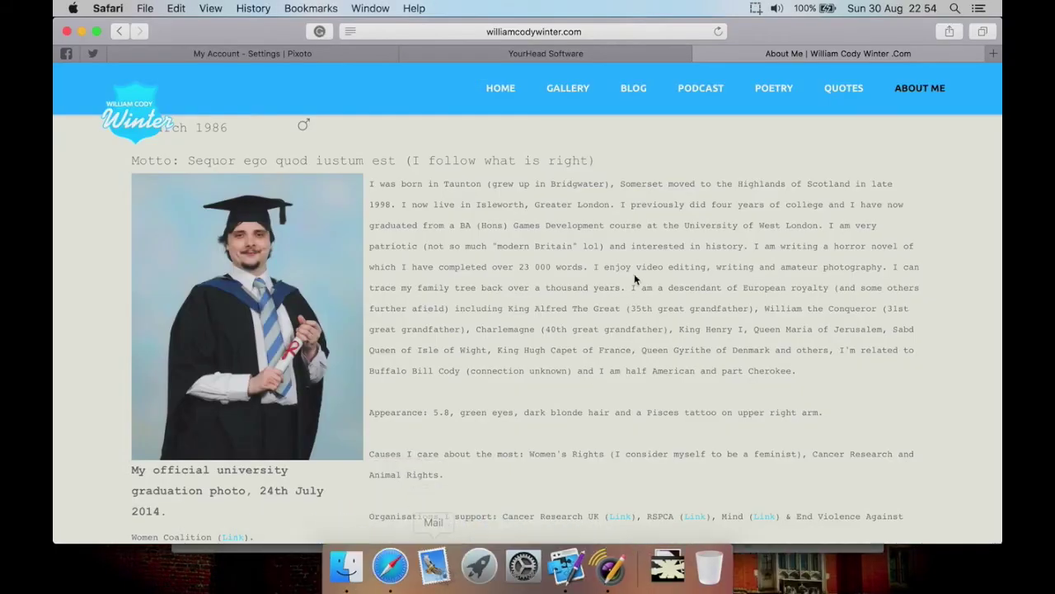
left_click(703, 56)
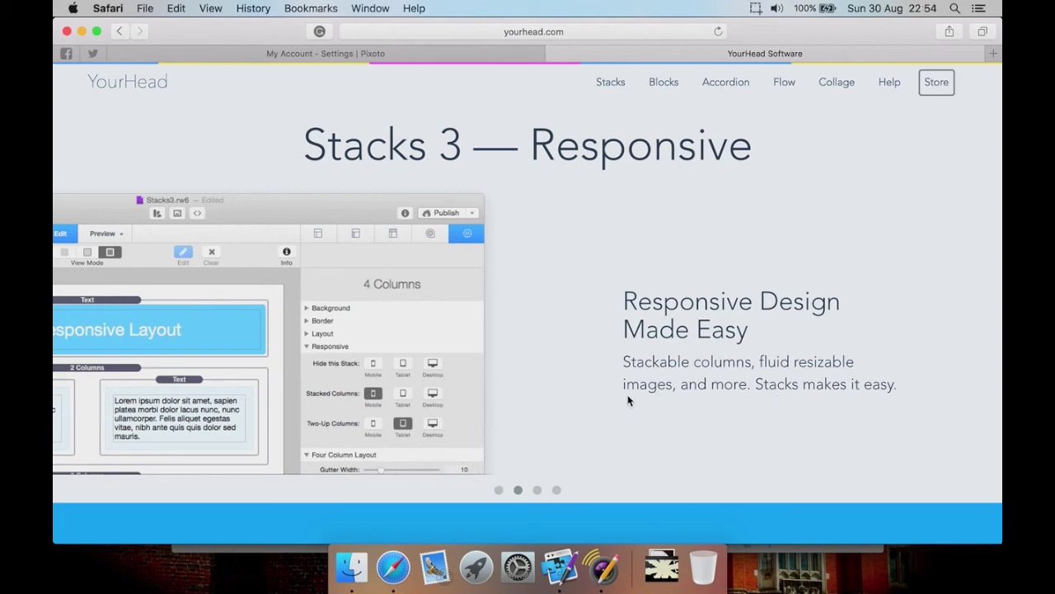
left_click(499, 490)
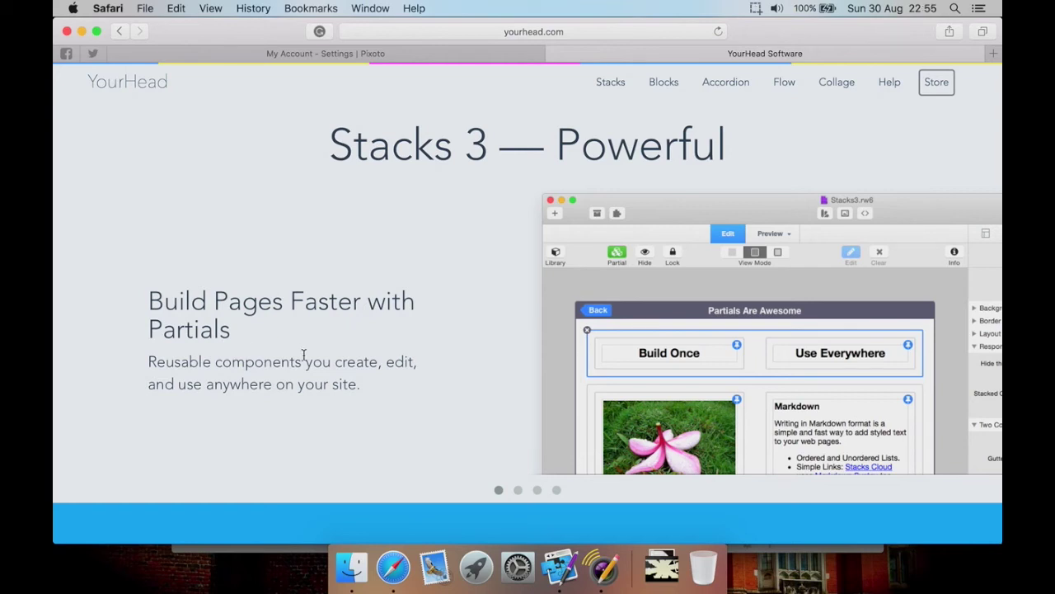
left_click(536, 490)
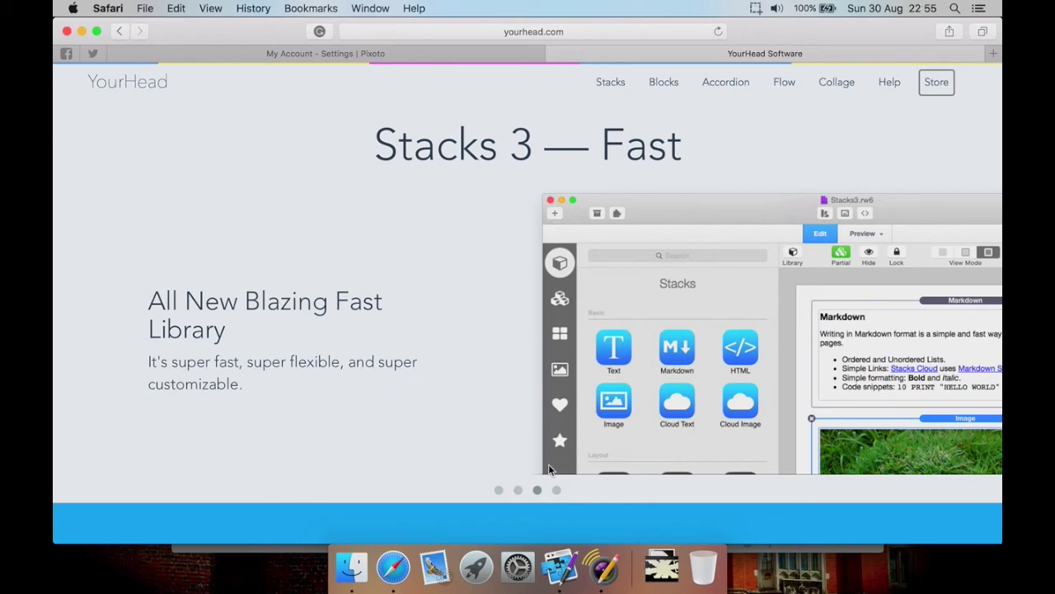
left_click(557, 490)
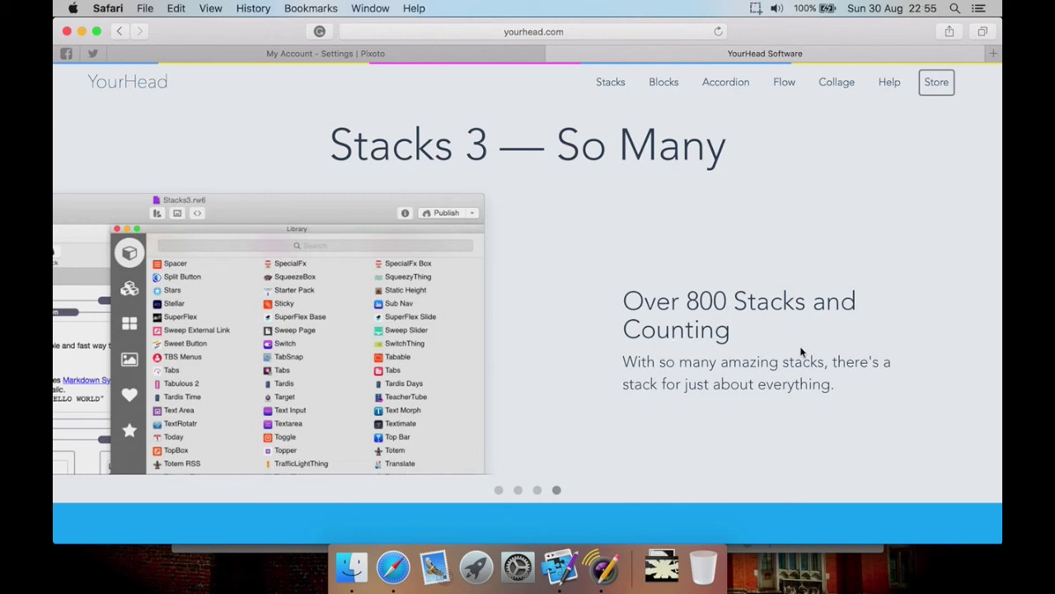
Look through the rest of the YourHead home page, including its other RapidWeaver plugins and the About, More Info and Support sections.
scroll(743, 438, "down", 5)
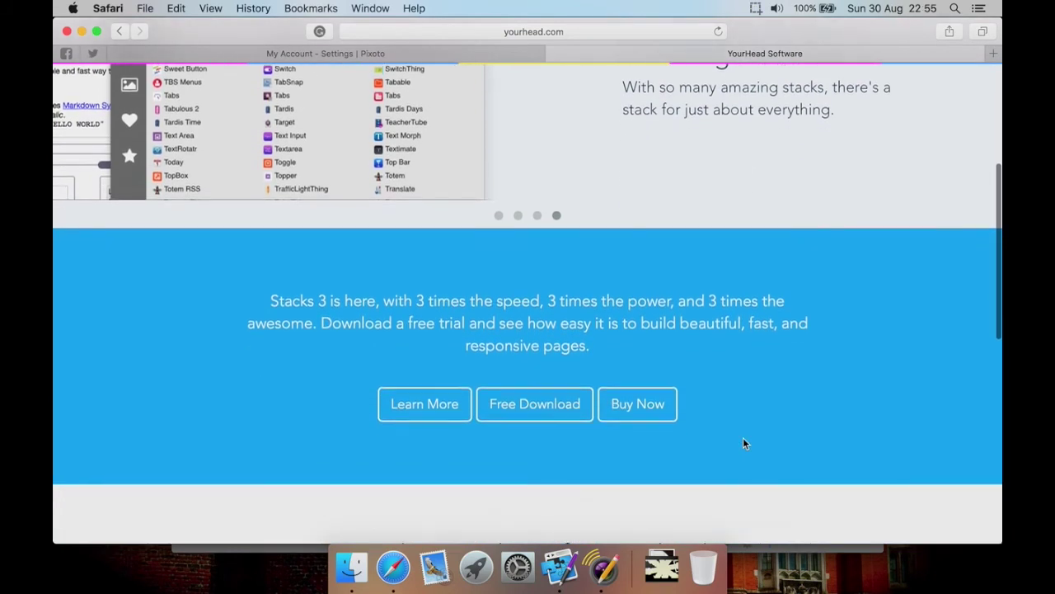
scroll(743, 443, "down", 3)
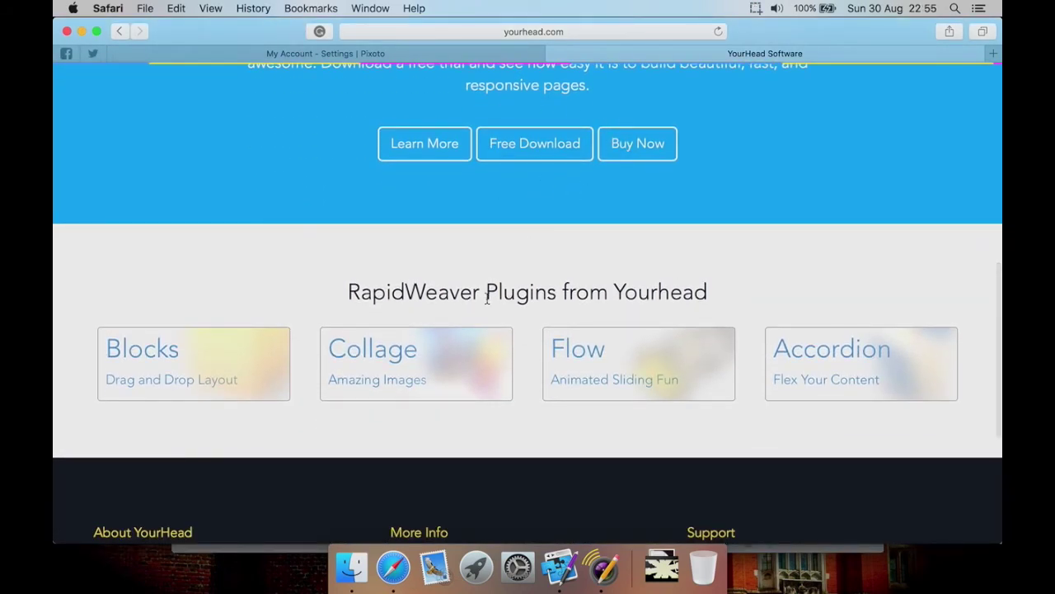
scroll(462, 344, "down", 2)
scroll(462, 344, "down", 2)
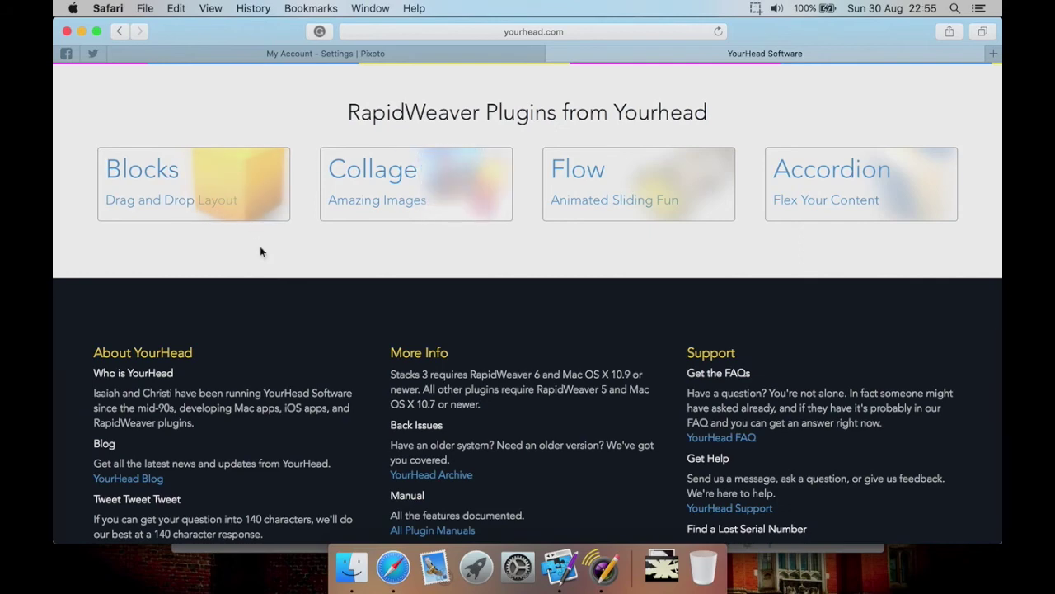
scroll(260, 248, "down", 3)
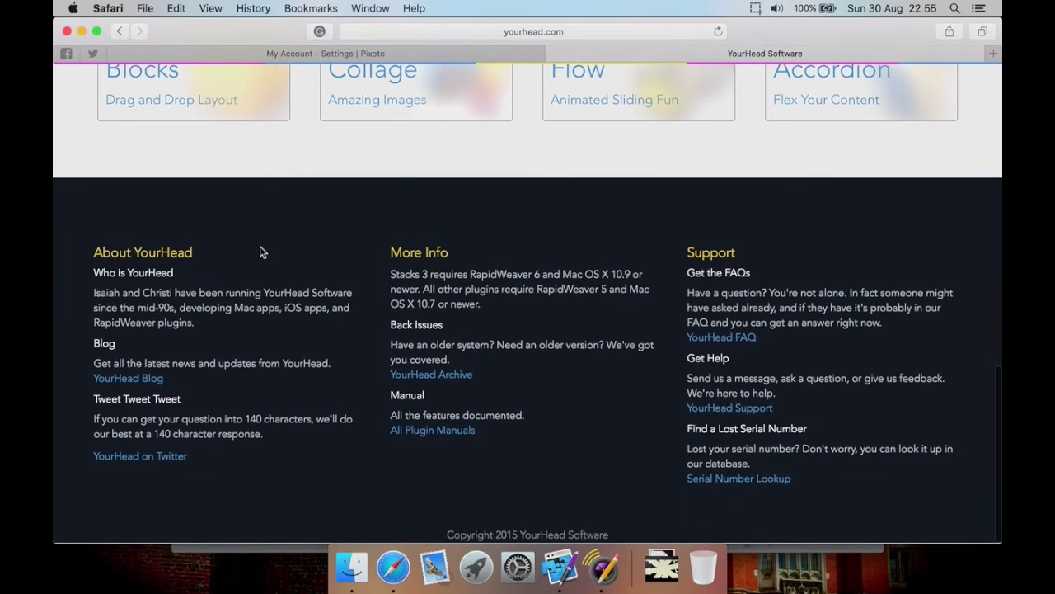
scroll(260, 247, "up", 5)
scroll(260, 252, "up", 5)
Open the Stacks 3 product page and review its Build Anything features, switching briefly to RapidWeaver and back to Safari.
left_click(424, 374)
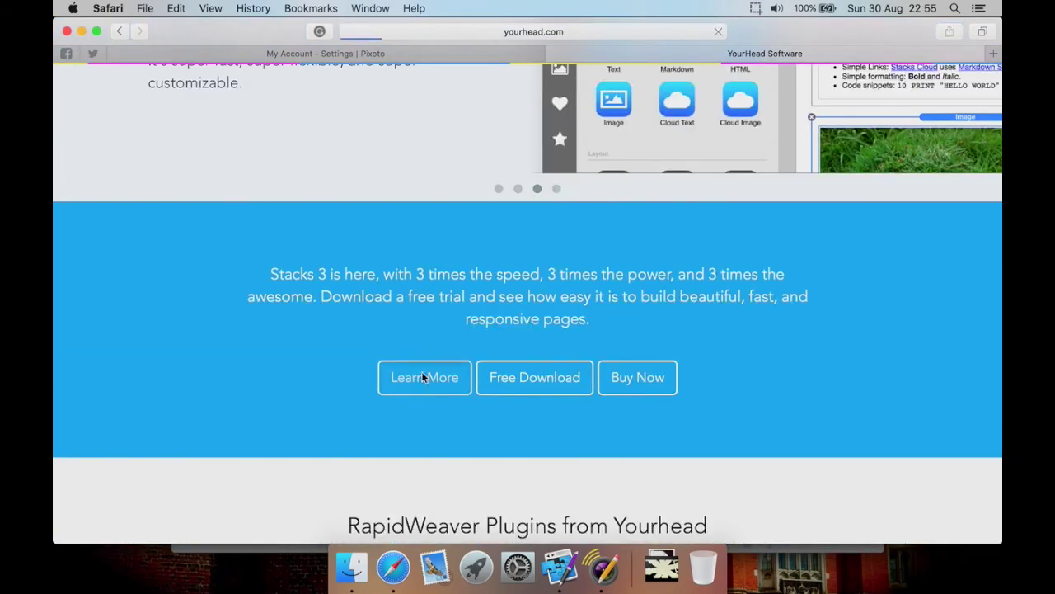
scroll(352, 377, "down", 5)
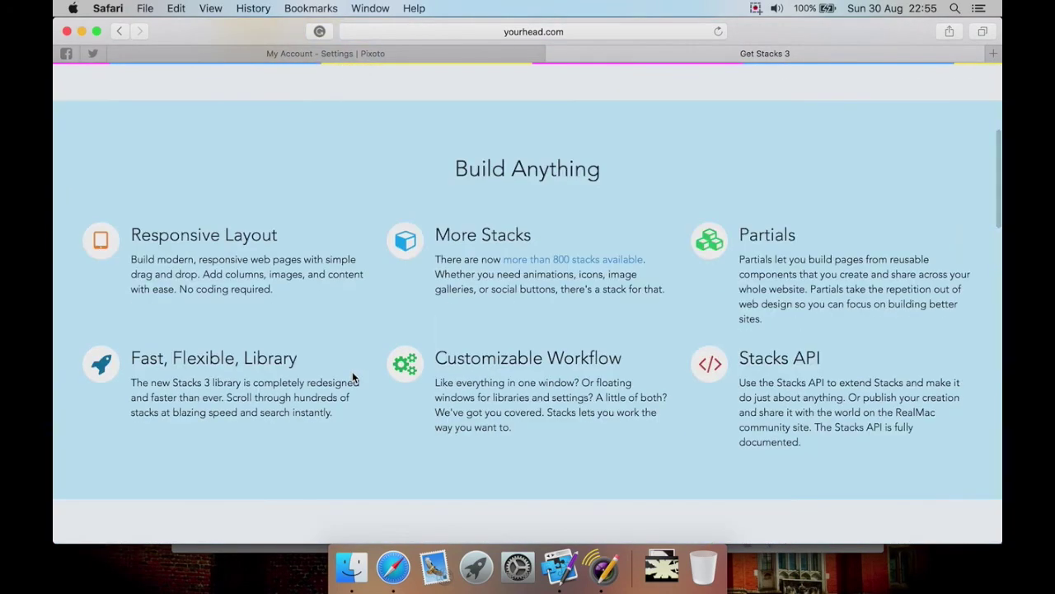
left_click(554, 541)
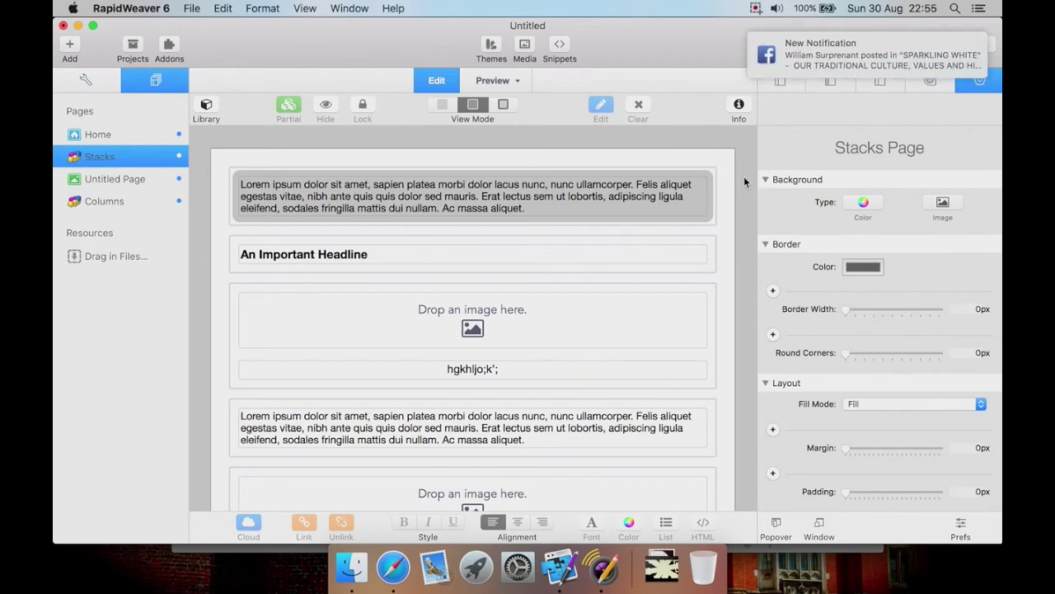
left_click(399, 544)
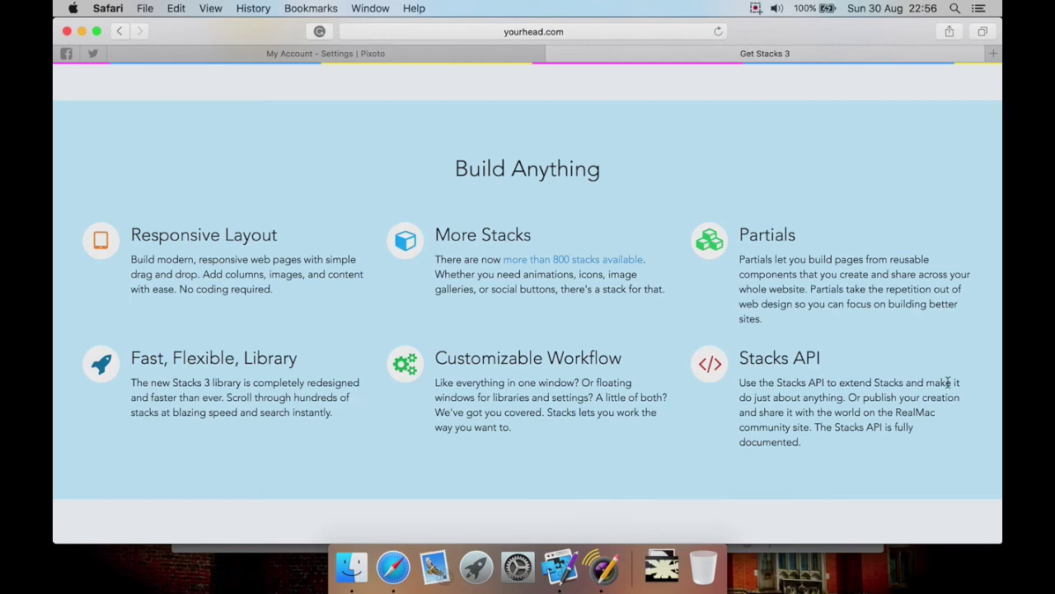
scroll(502, 394, "down", 3)
scroll(502, 395, "up", 10)
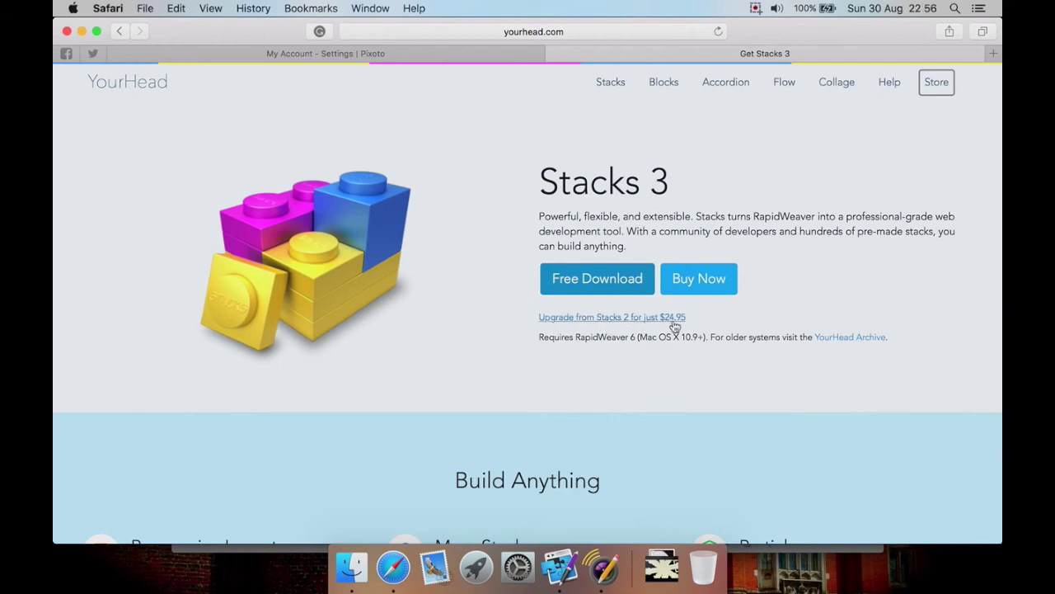
View the Stacks and Plugin Bundle prices in the YourHead plugin store and return to the Stacks 3 page.
left_click(699, 279)
scroll(720, 358, "down", 2)
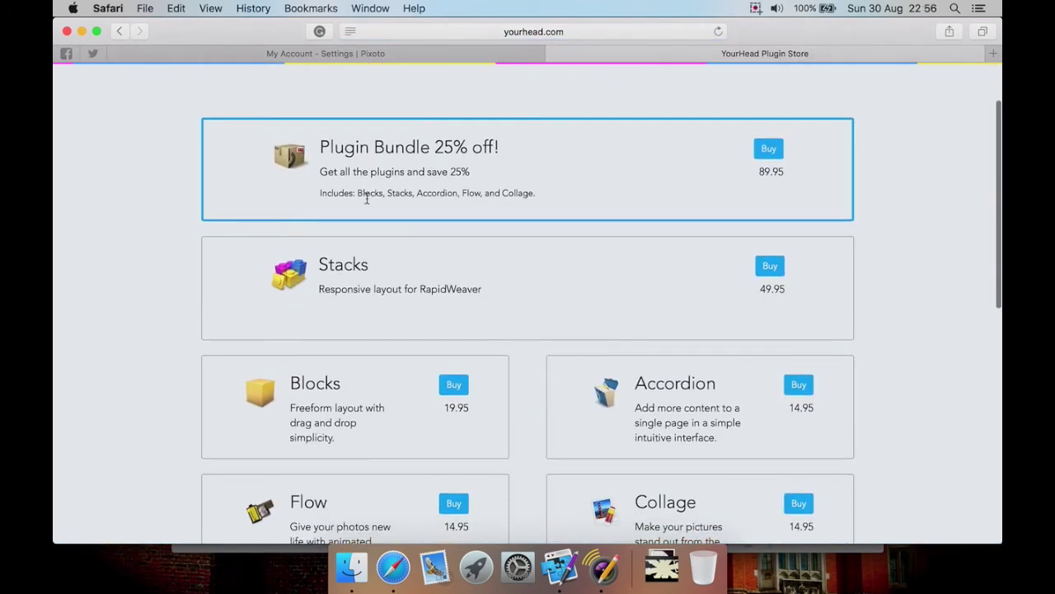
left_click(119, 30)
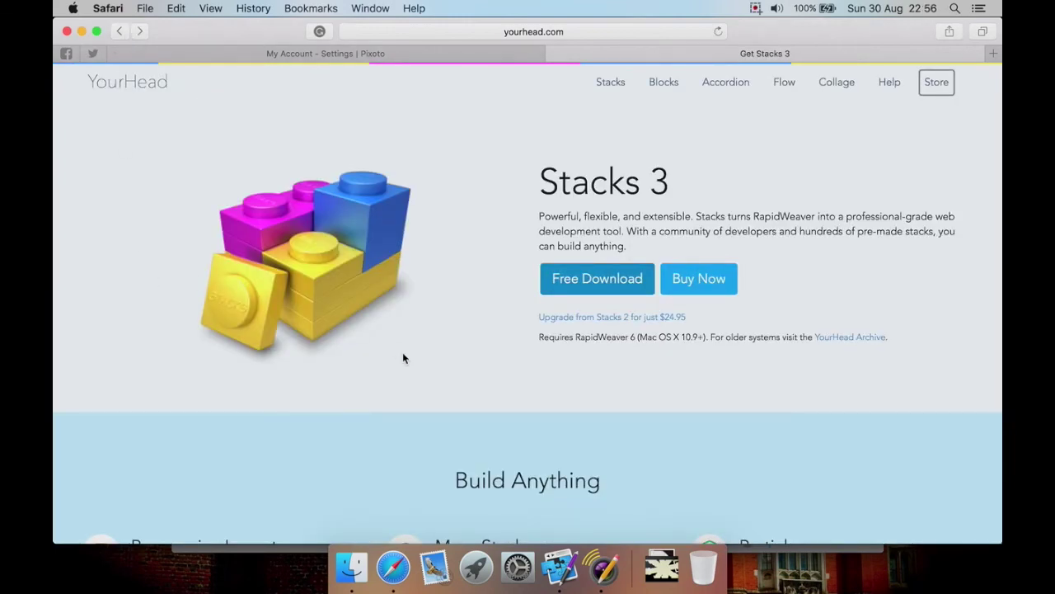
Switch back to RapidWeaver and add a new Stacks page to the project.
scroll(402, 354, "down", 1)
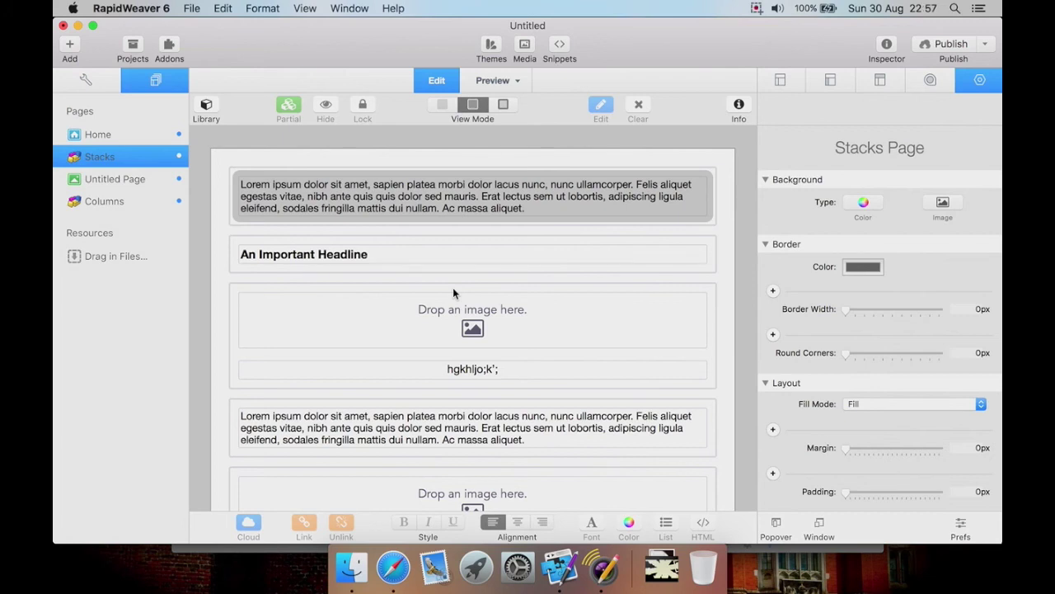
left_click(206, 106)
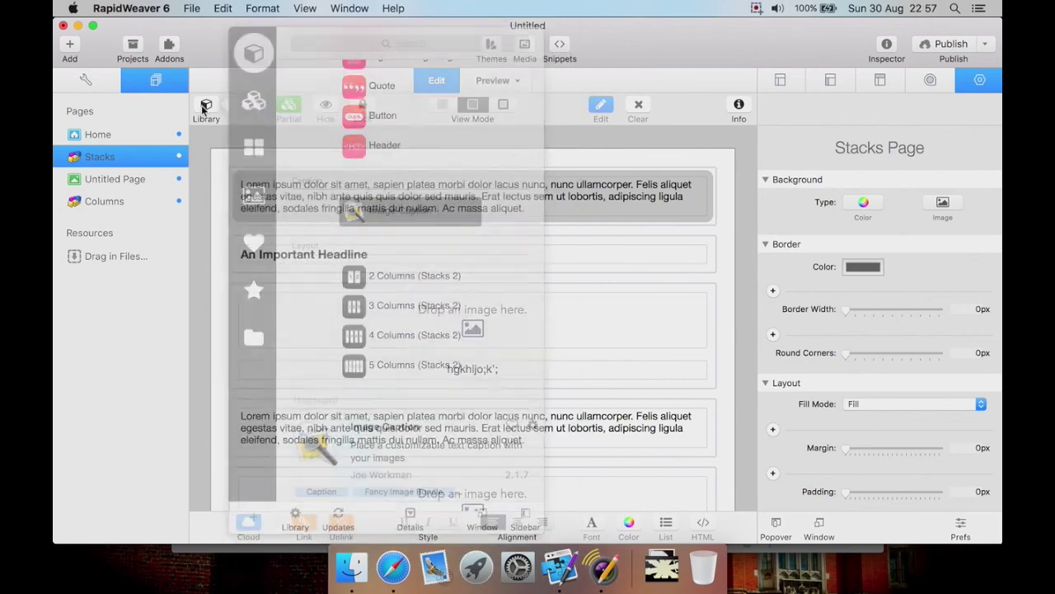
left_click(69, 46)
left_click(108, 82)
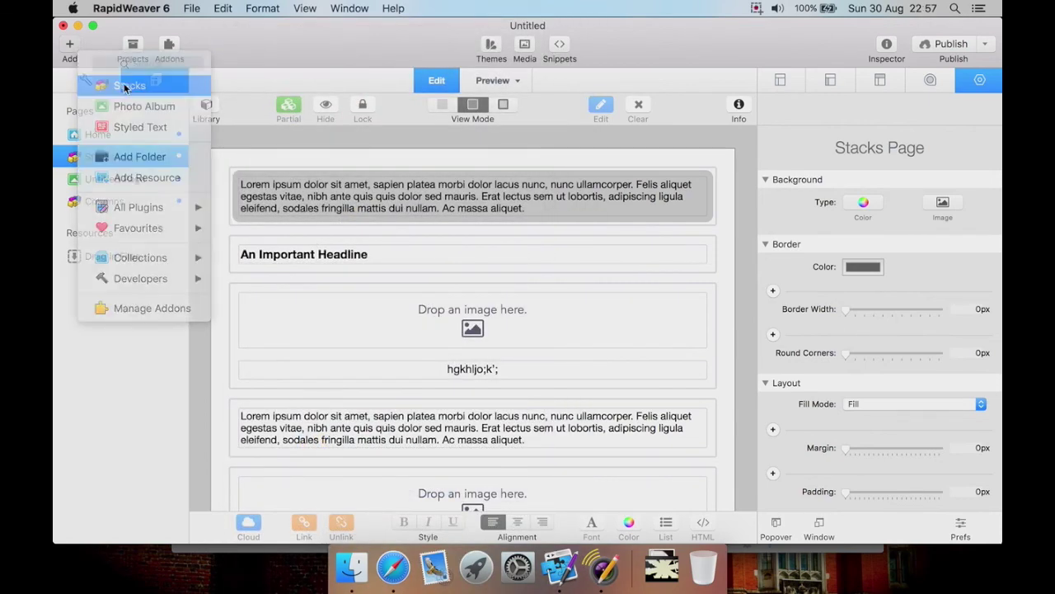
left_click(258, 216)
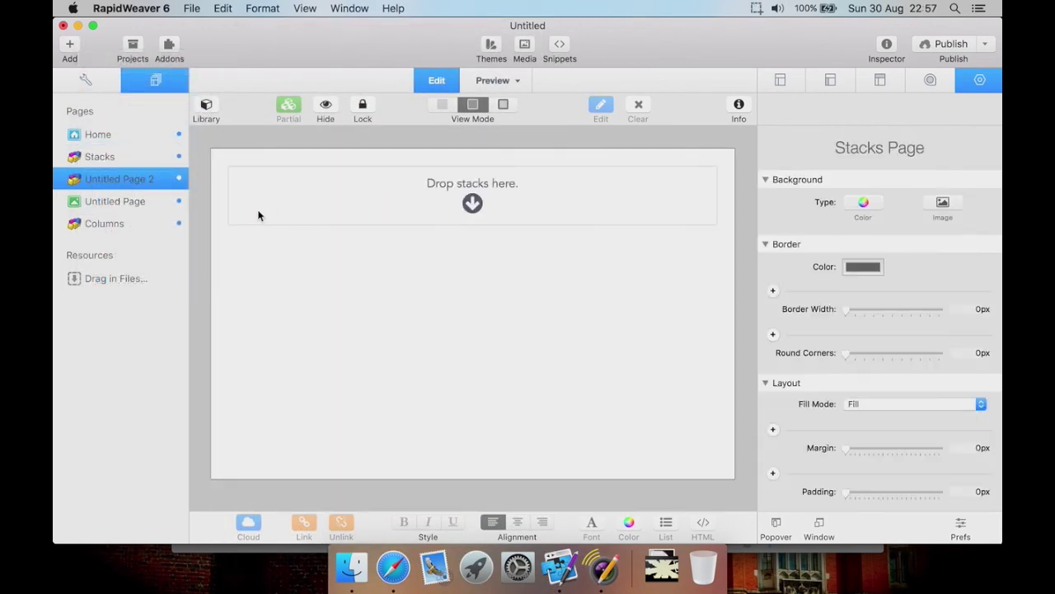
Place a 3 Columns (Stacks 2) stack on the new empty page.
left_click(215, 121)
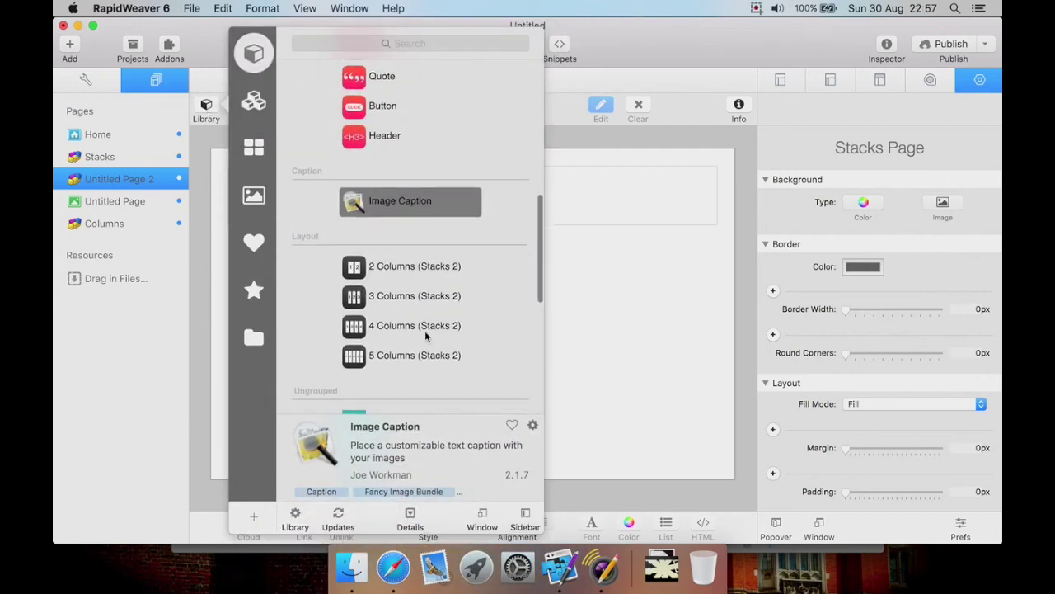
left_click_drag(409, 295, 610, 195)
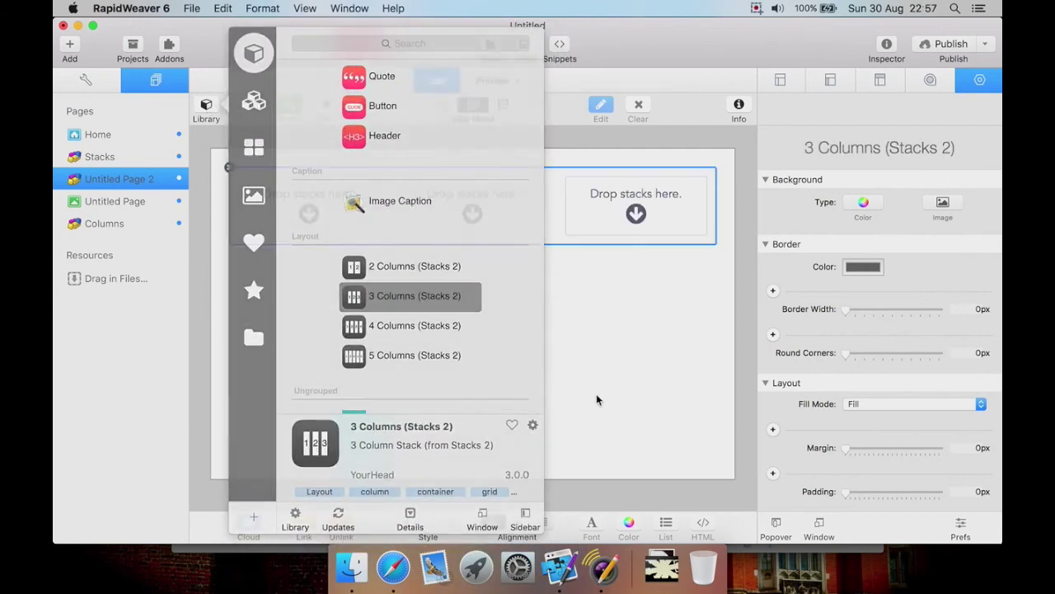
left_click(596, 399)
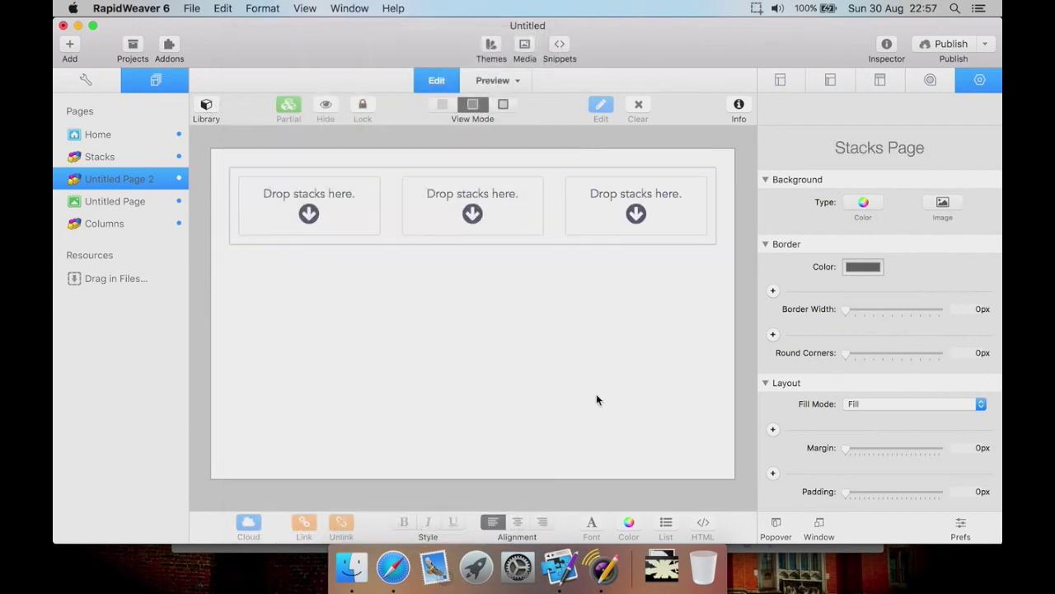
Add one Text stack to the third column and another to the middle column of the three-column stack.
left_click(215, 119)
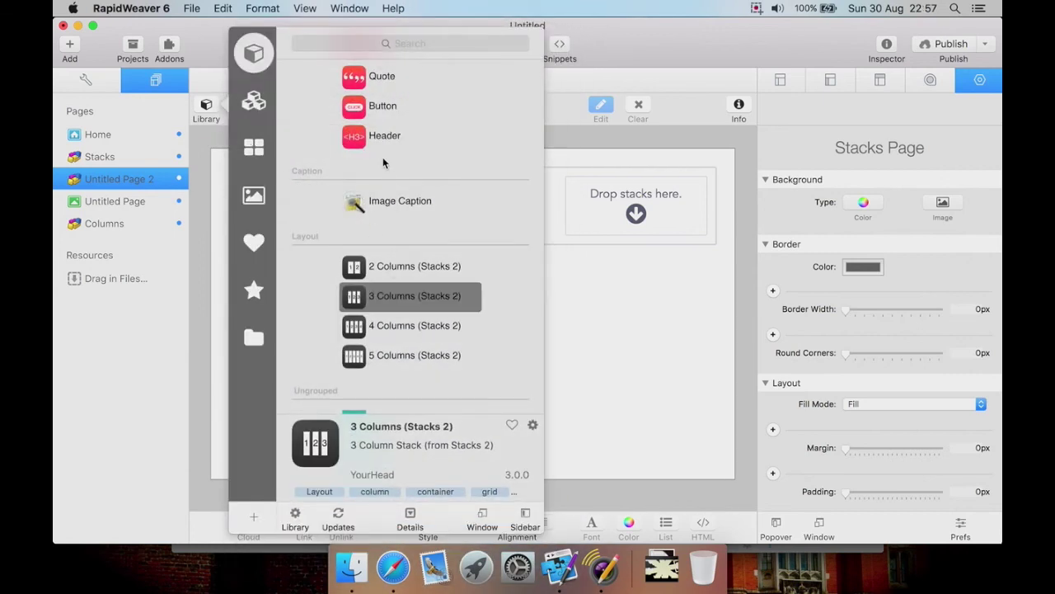
scroll(382, 157, "up", 15)
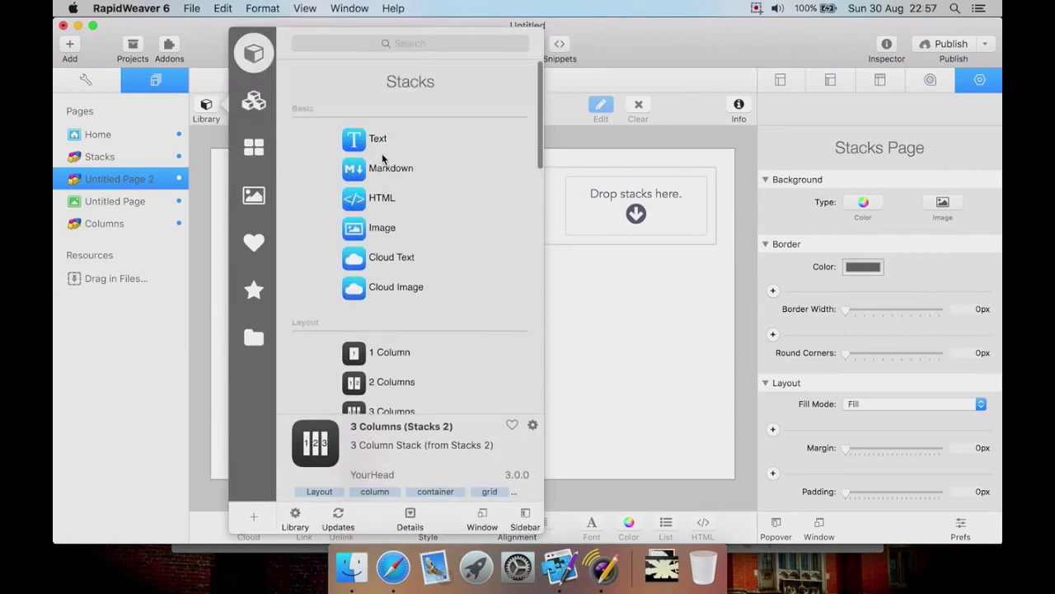
left_click_drag(371, 134, 635, 198)
left_click_drag(378, 135, 551, 235)
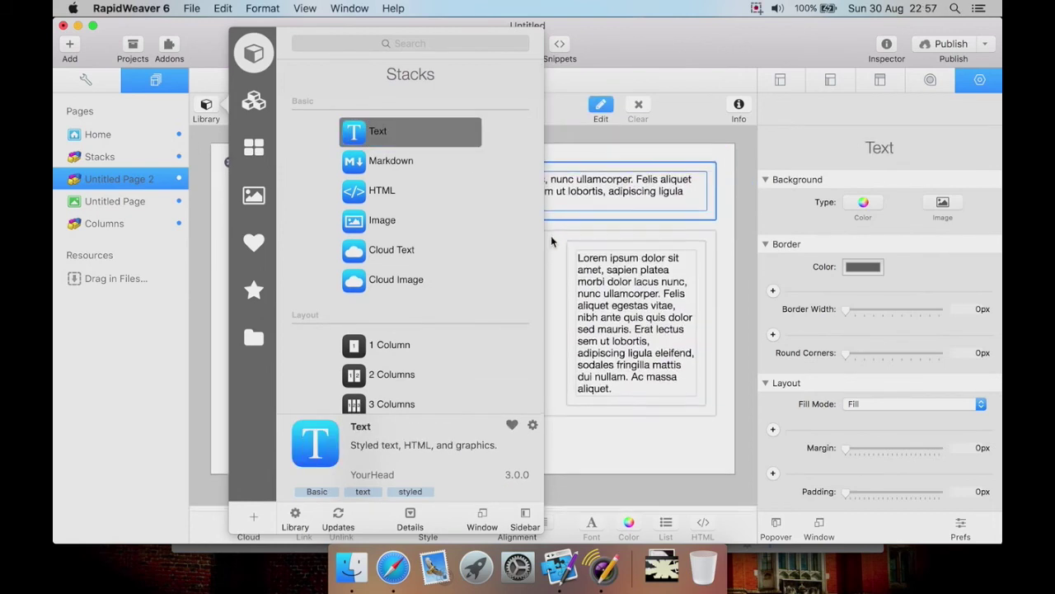
left_click(639, 200)
left_click_drag(540, 192, 467, 278)
Add an Image stack to the page and move it into the empty first column.
left_click(206, 105)
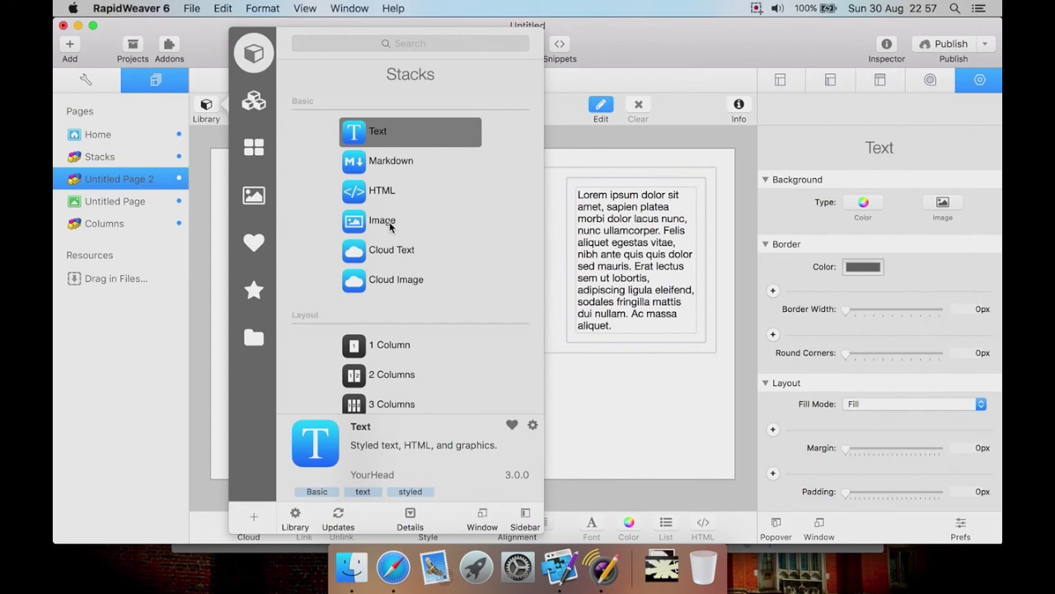
left_click_drag(384, 223, 546, 246)
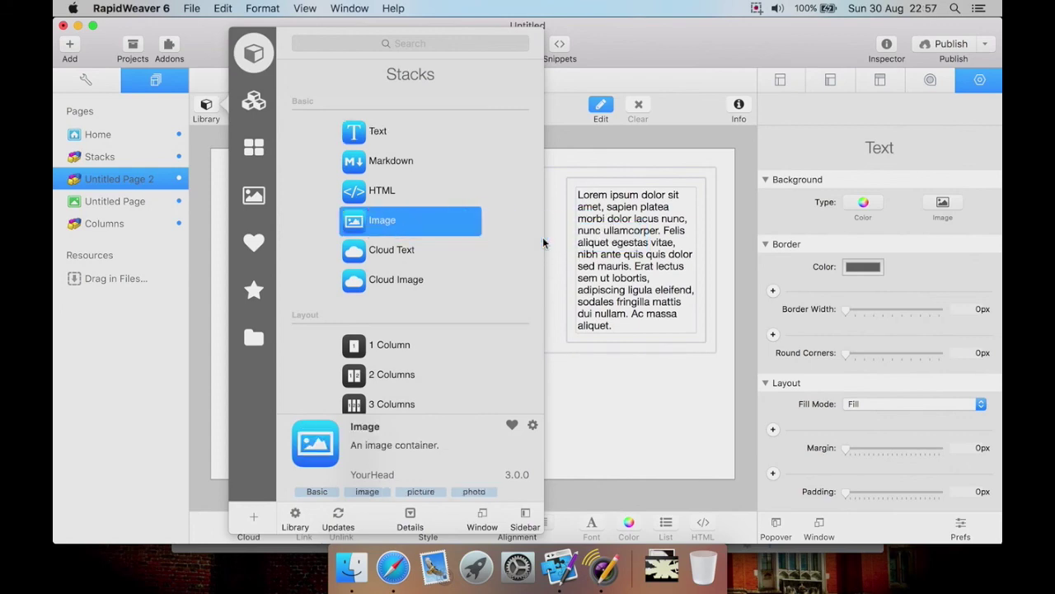
left_click(617, 494)
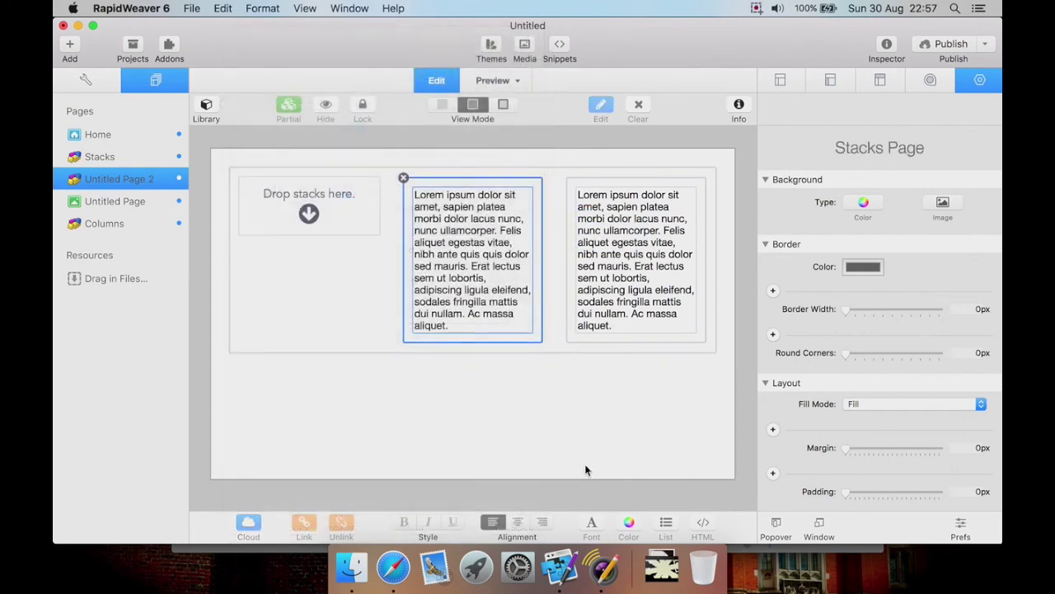
left_click(206, 105)
left_click(360, 221)
left_click_drag(360, 221, 553, 366)
left_click(643, 454)
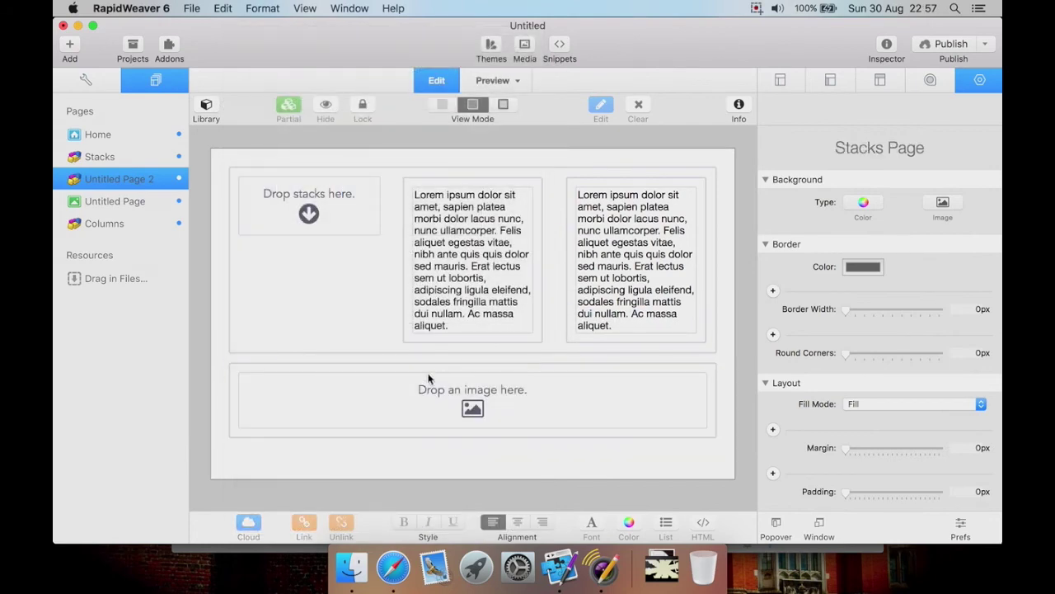
left_click_drag(445, 418, 301, 213)
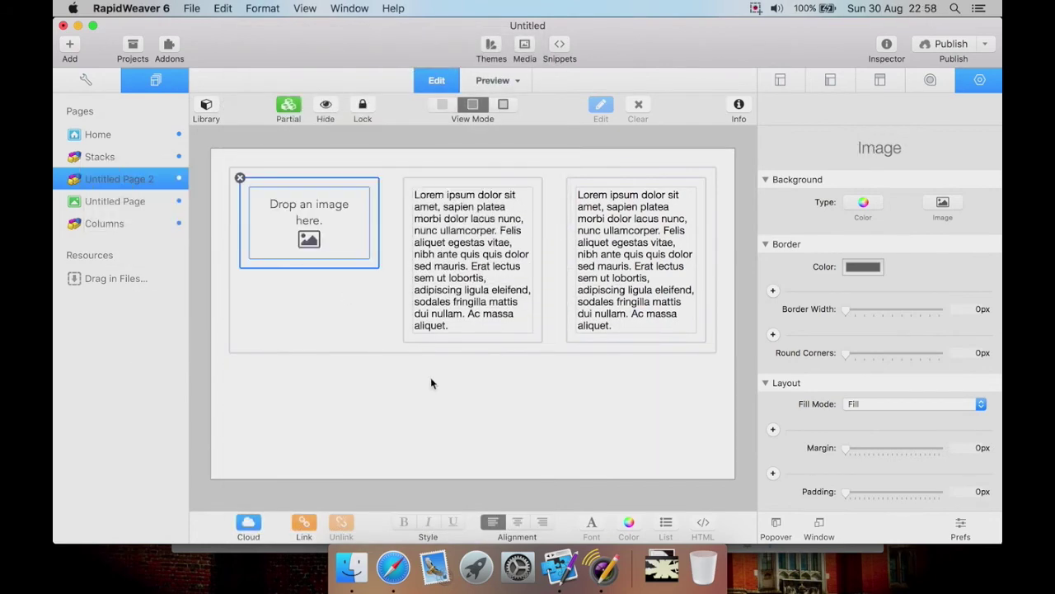
left_click(471, 419)
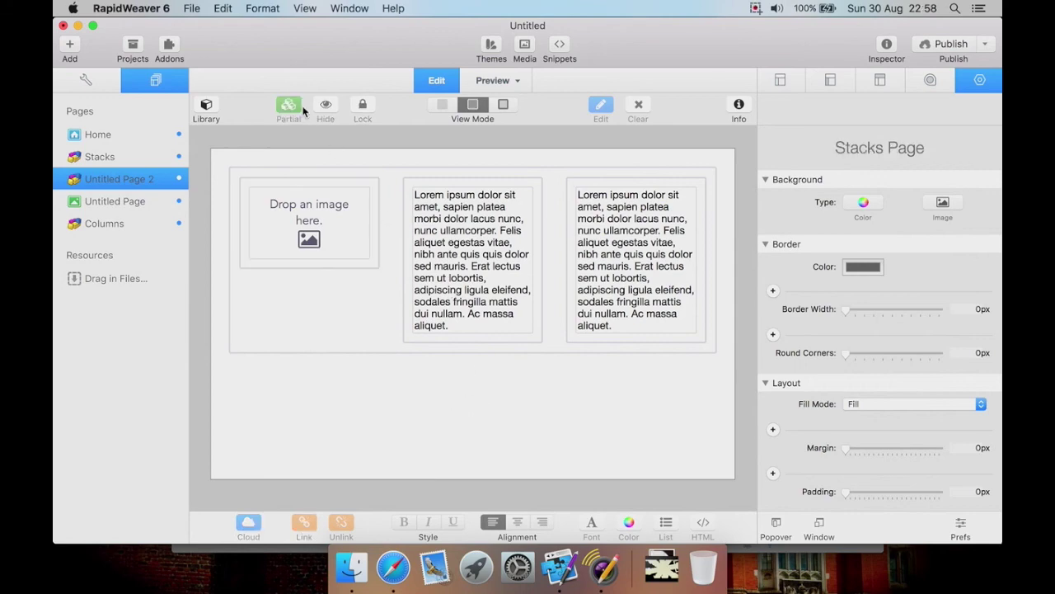
Add Image stacks above the text in the third and middle columns.
left_click(208, 105)
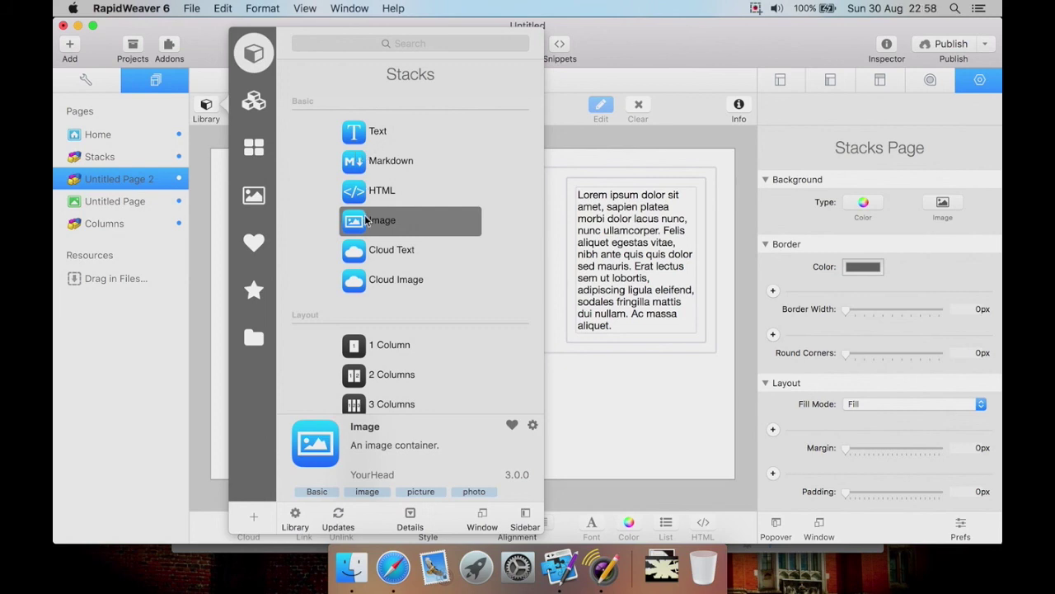
left_click_drag(366, 220, 601, 188)
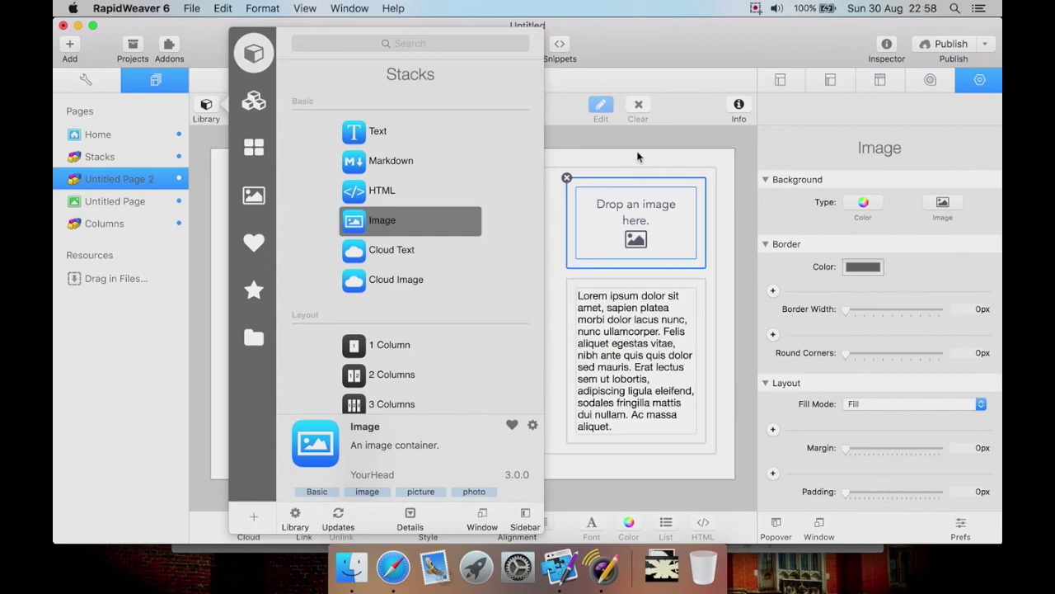
left_click_drag(468, 218, 555, 235)
left_click(583, 172)
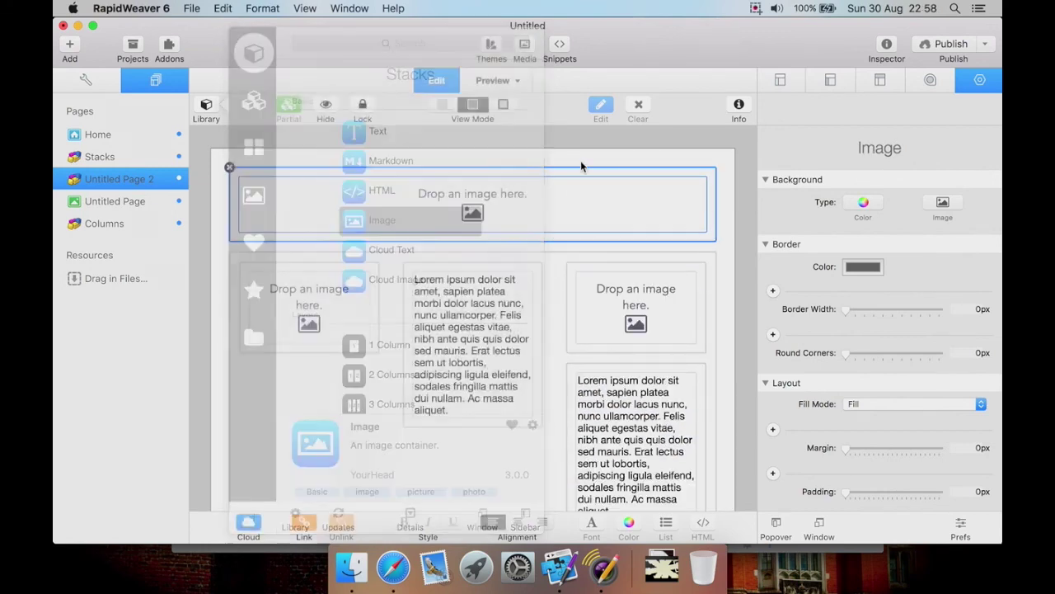
left_click_drag(475, 216, 473, 262)
Try to add a Text stack below the image in the first column.
left_click(204, 109)
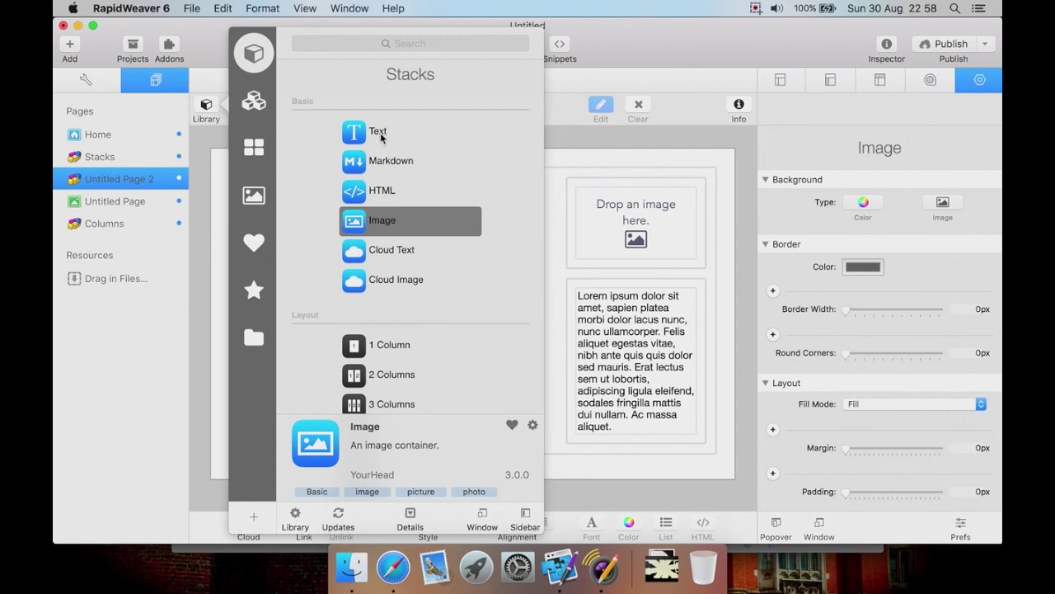
left_click_drag(381, 133, 227, 283)
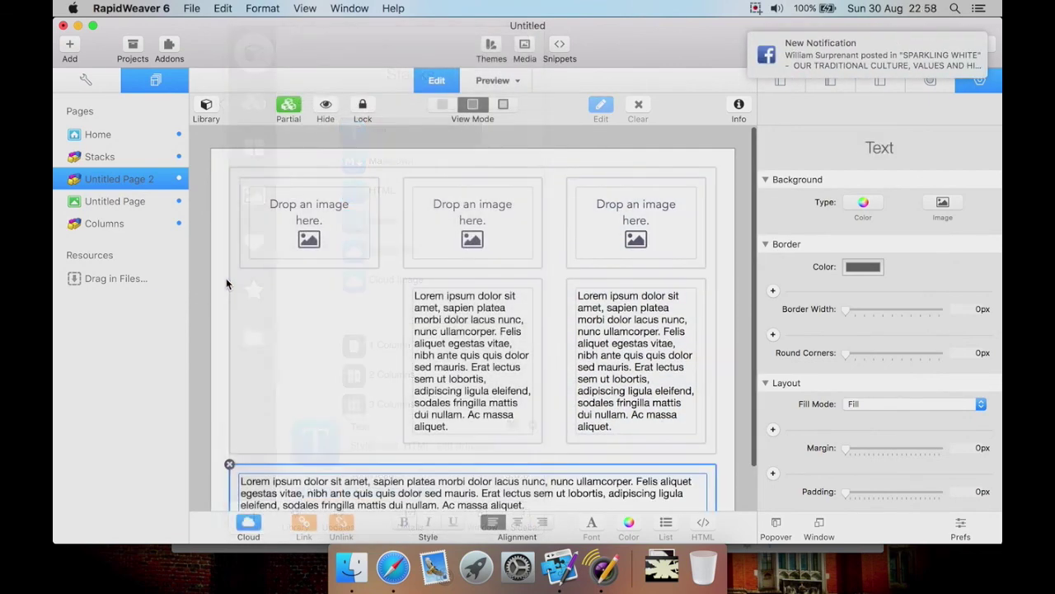
left_click(253, 308)
left_click_drag(336, 467, 309, 346)
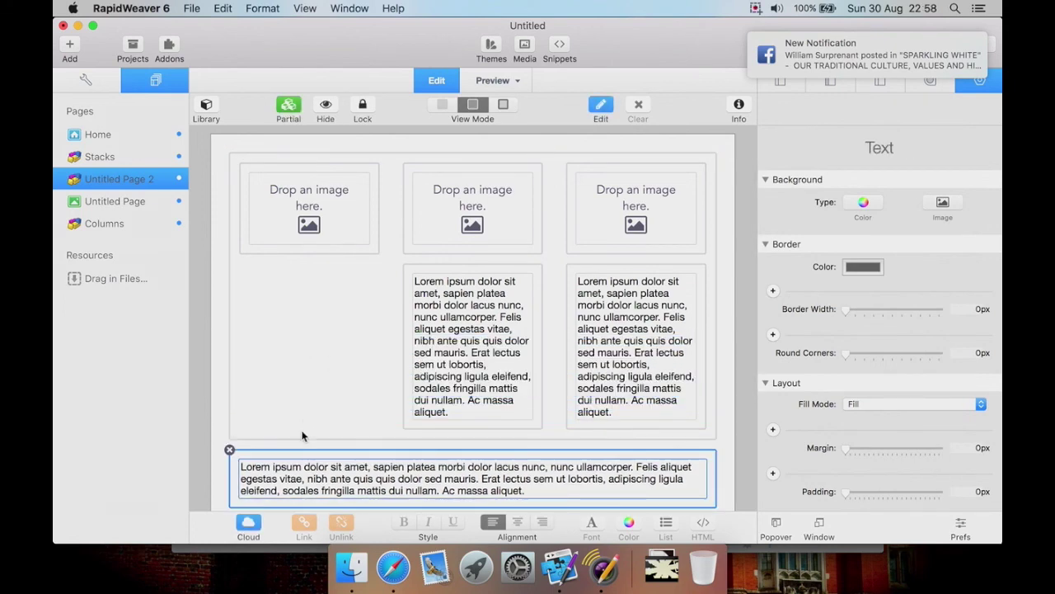
left_click_drag(297, 476, 291, 307)
left_click_drag(293, 490, 431, 287)
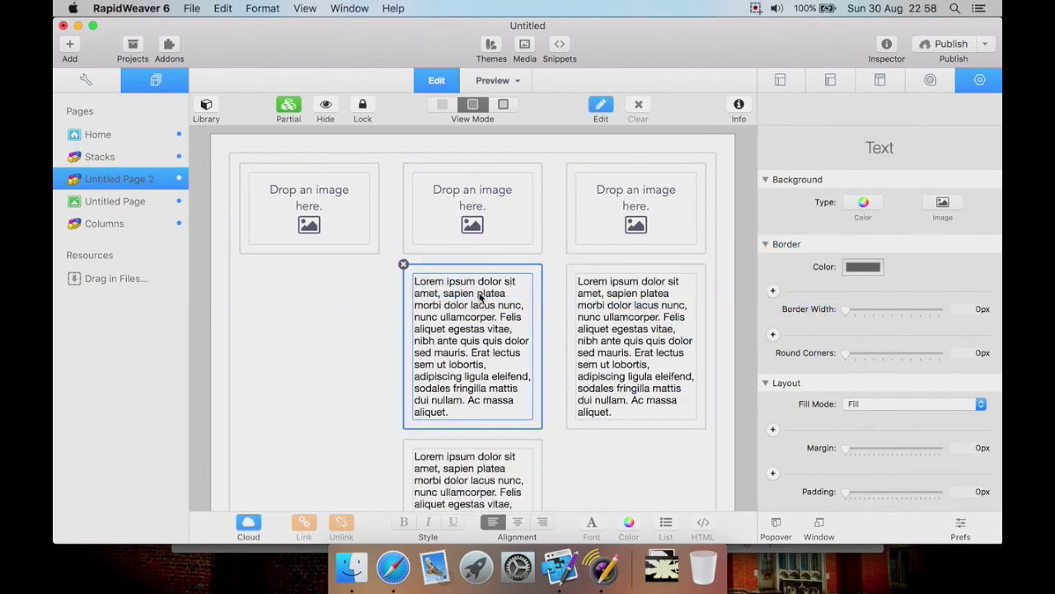
left_click_drag(478, 326, 327, 340)
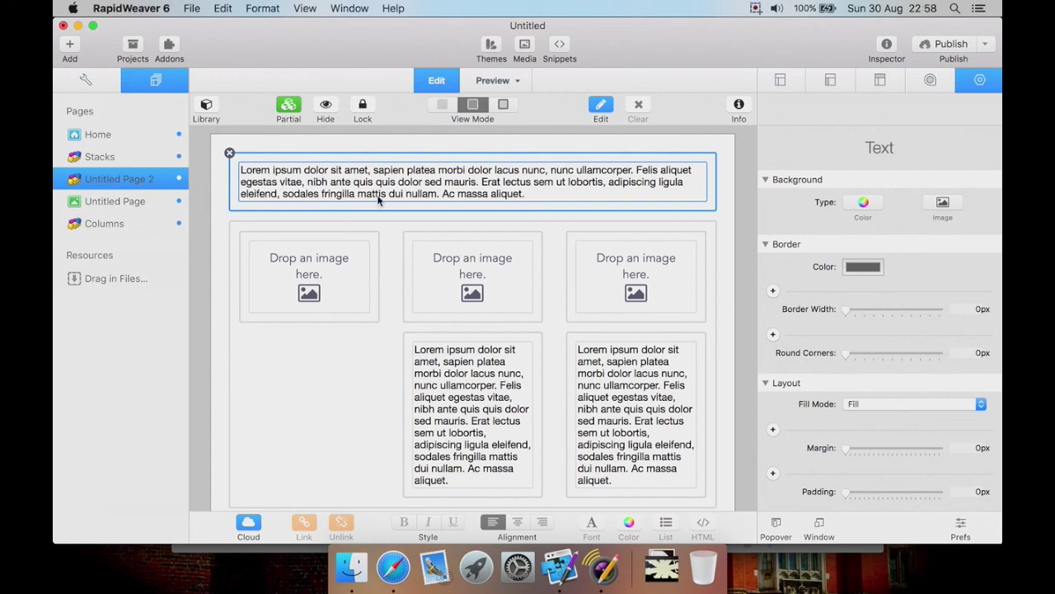
Delete the full-width Text stack above the three columns.
double_click(401, 180)
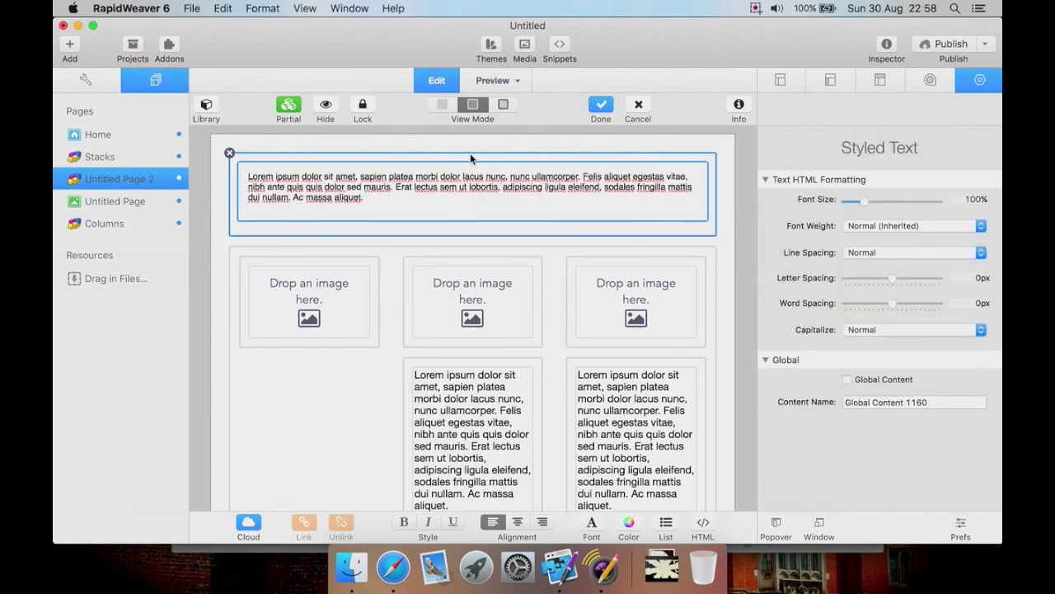
left_click(230, 154)
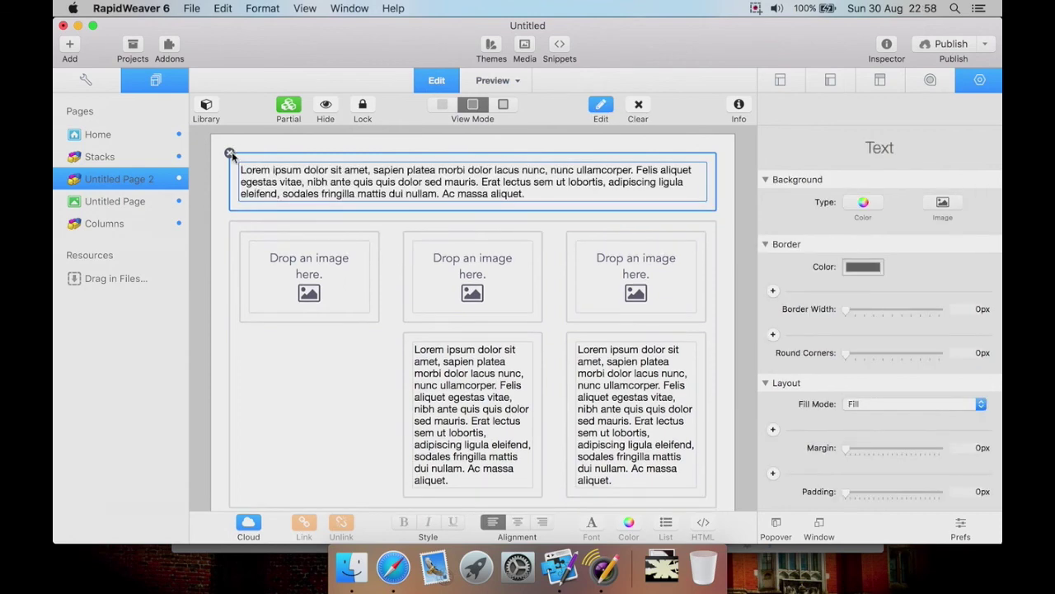
left_click(230, 154)
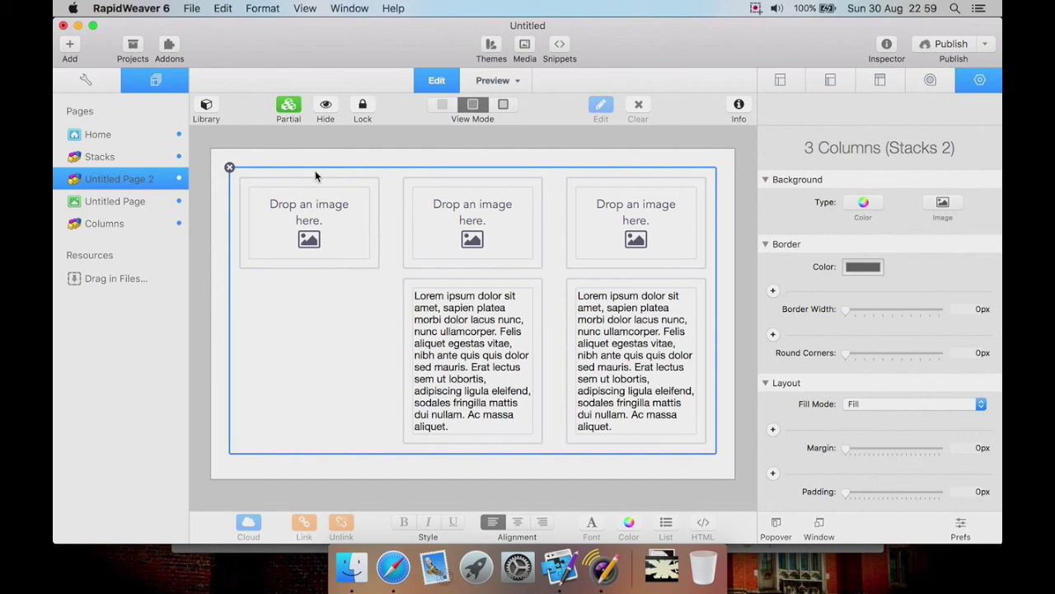
Turn the three-column stack into a partial and title it "3 Col Imges".
left_click(289, 106)
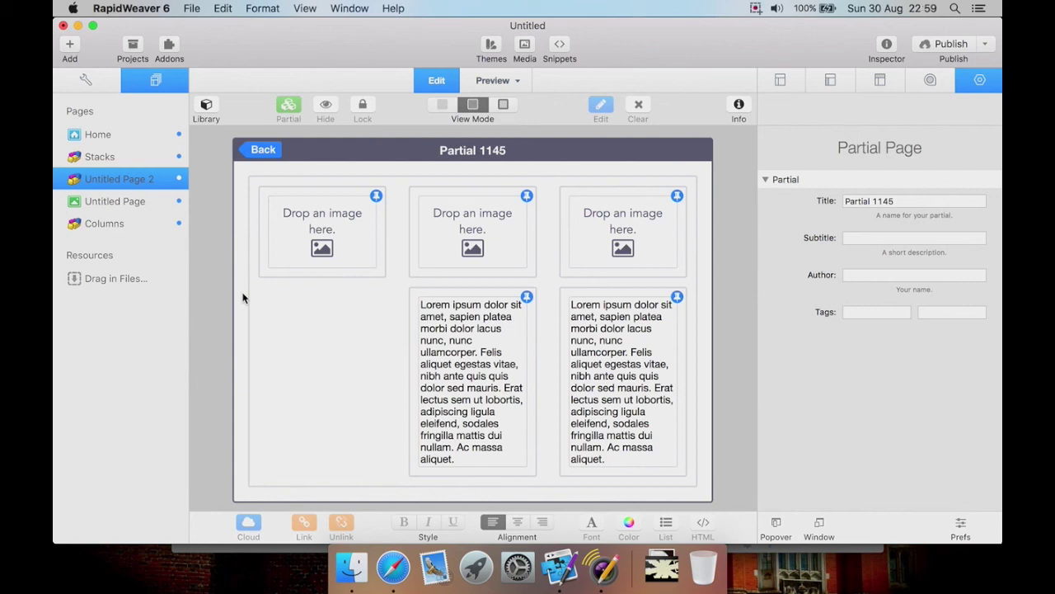
left_click(882, 200)
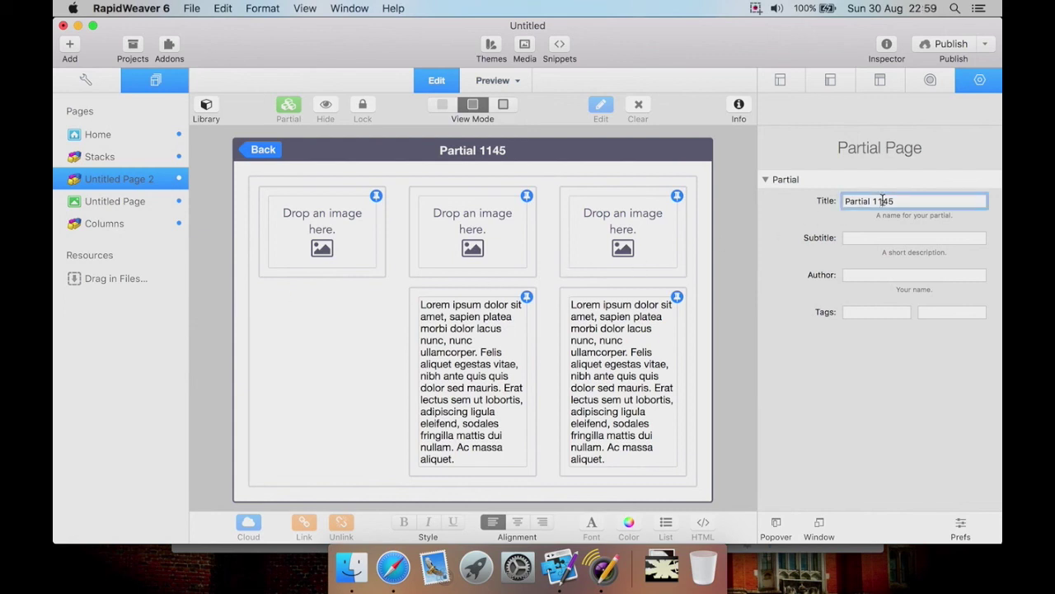
triple_click(882, 200)
type("3")
type(" Col")
type(" Ima")
type("ges")
Fill in the partial's author name and give it the tags "columns" and "three".
left_click(848, 277)
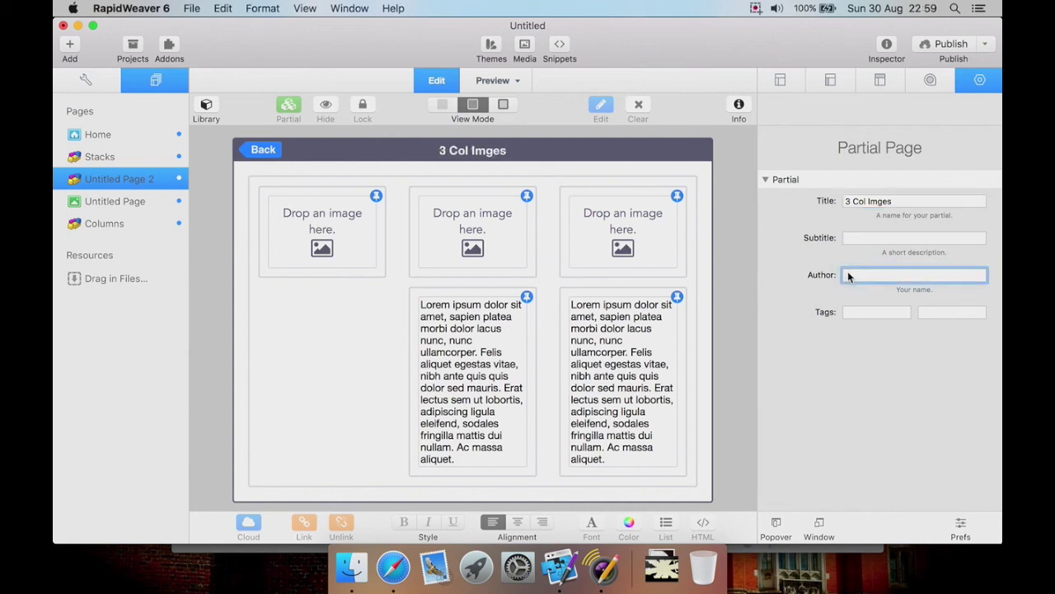
type("William")
left_click(870, 239)
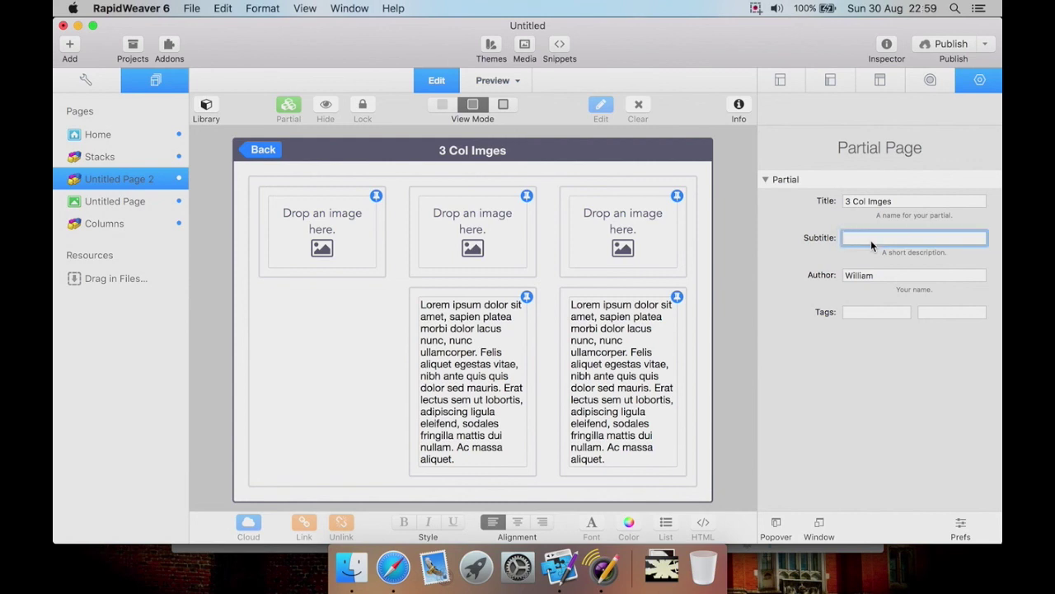
left_click(855, 312)
left_click(917, 313)
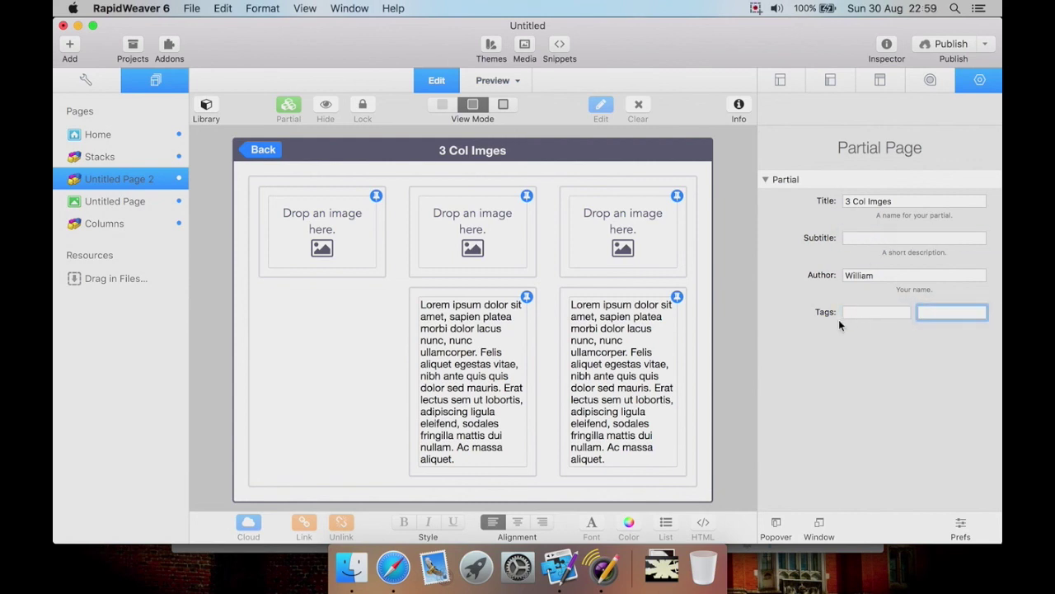
left_click(875, 311)
type("columns")
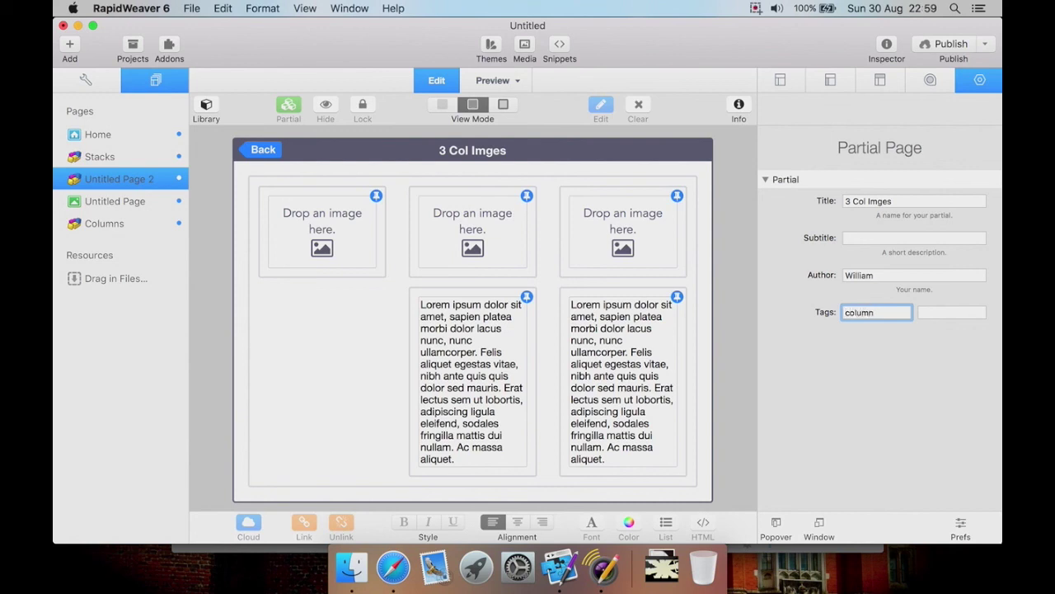
left_click(938, 313)
type("three")
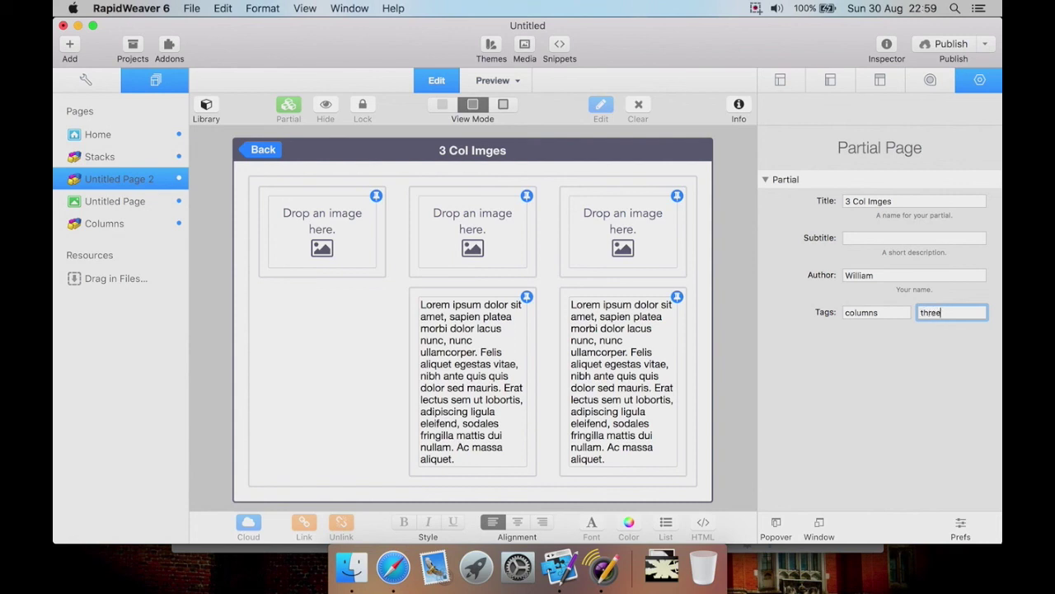
left_click(920, 274)
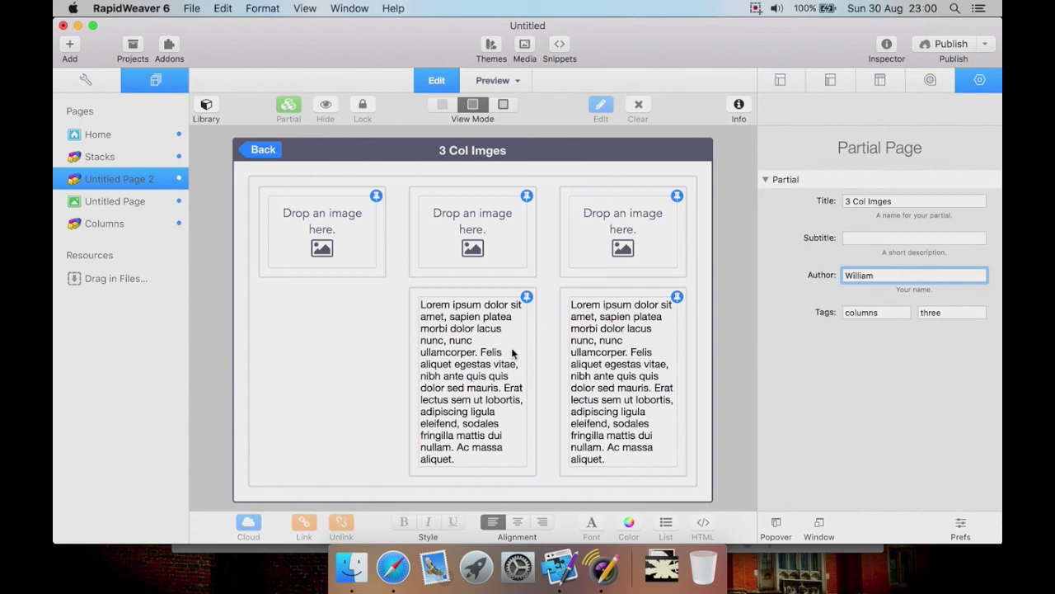
Unlock both Text stacks in the "3 Col Imges" partial for editing outside it, and return to the page.
left_click(526, 297)
left_click(676, 297)
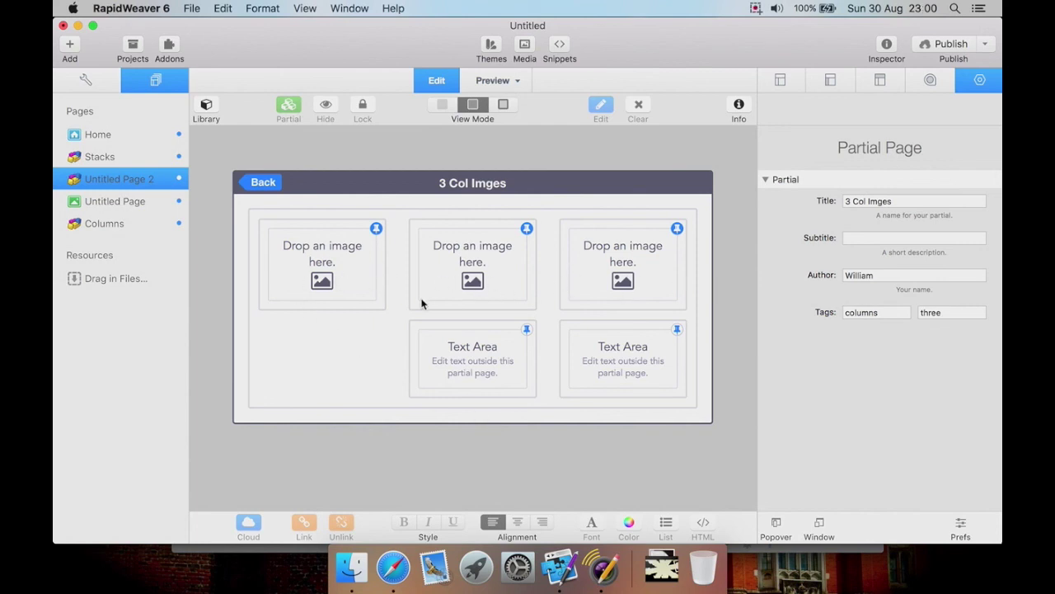
left_click(264, 182)
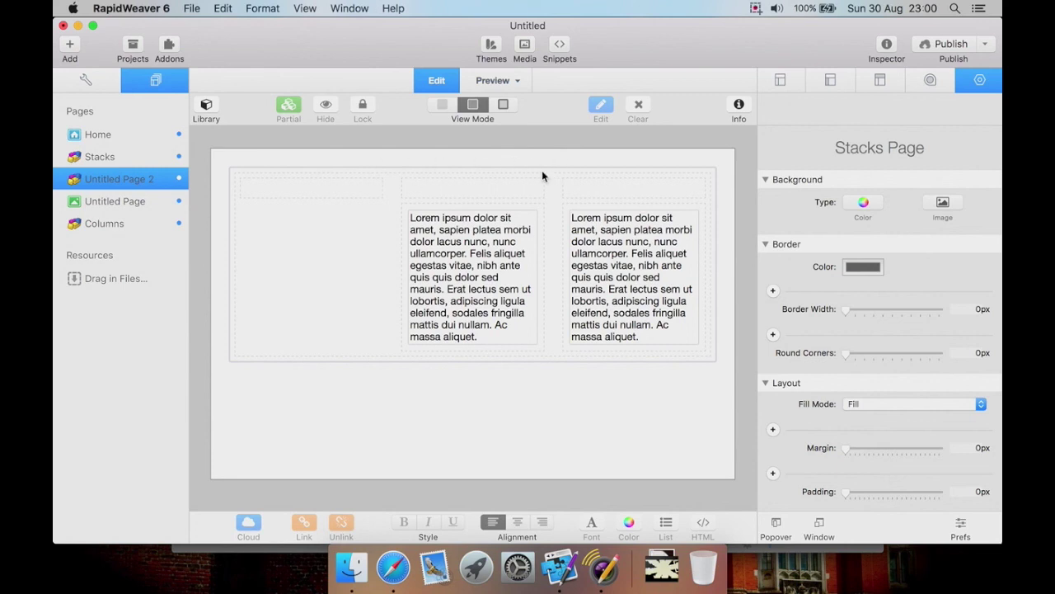
Replace the placeholder text in the partial's middle column with "one".
double_click(460, 266)
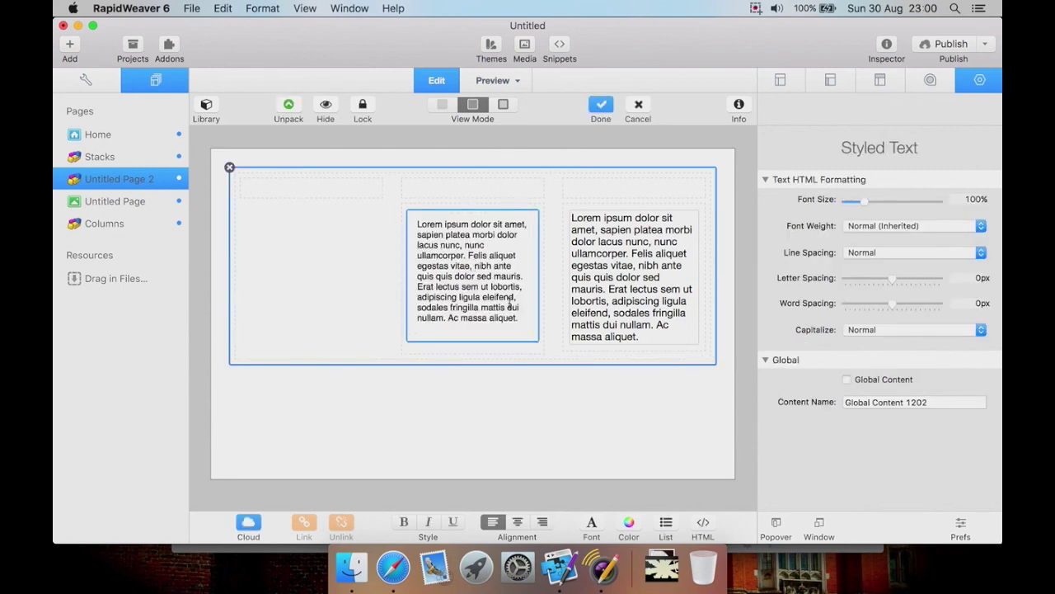
left_click_drag(518, 319, 404, 212)
type("one")
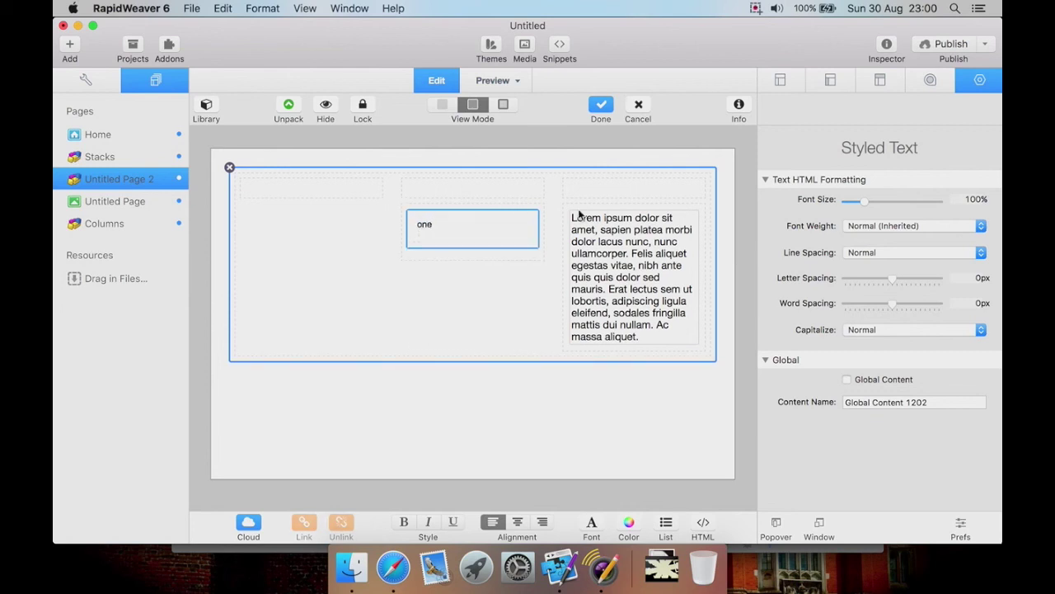
left_click(617, 229)
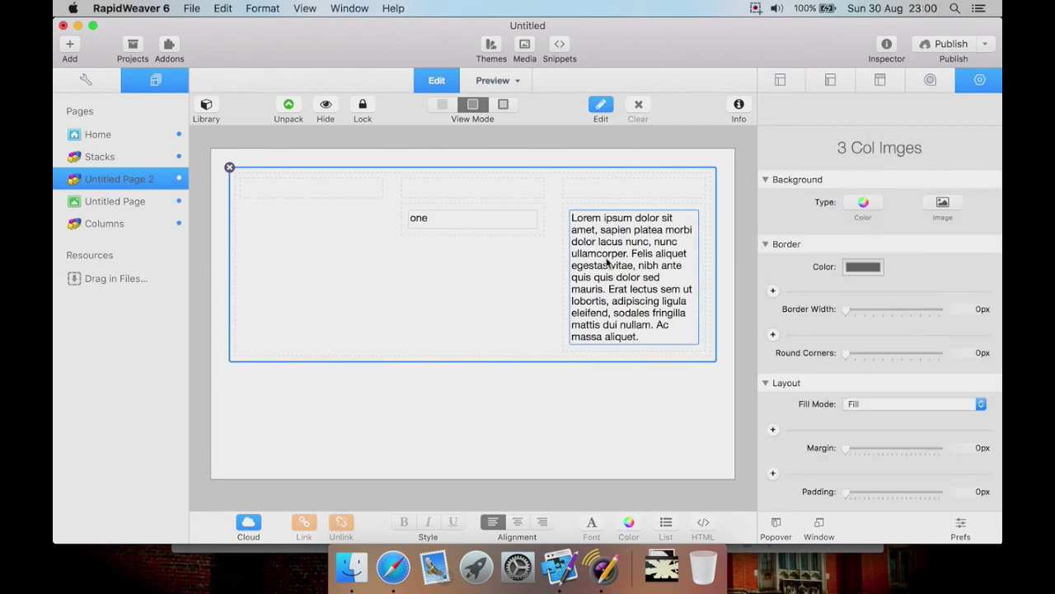
Replace the placeholder text in the partial's third column with "two".
double_click(592, 287)
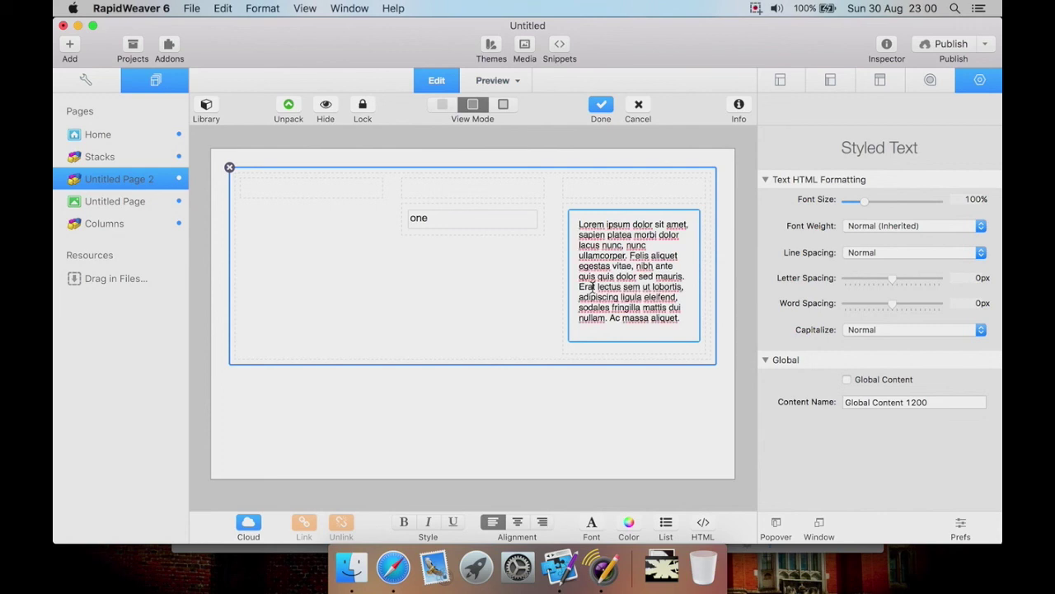
key("super+a")
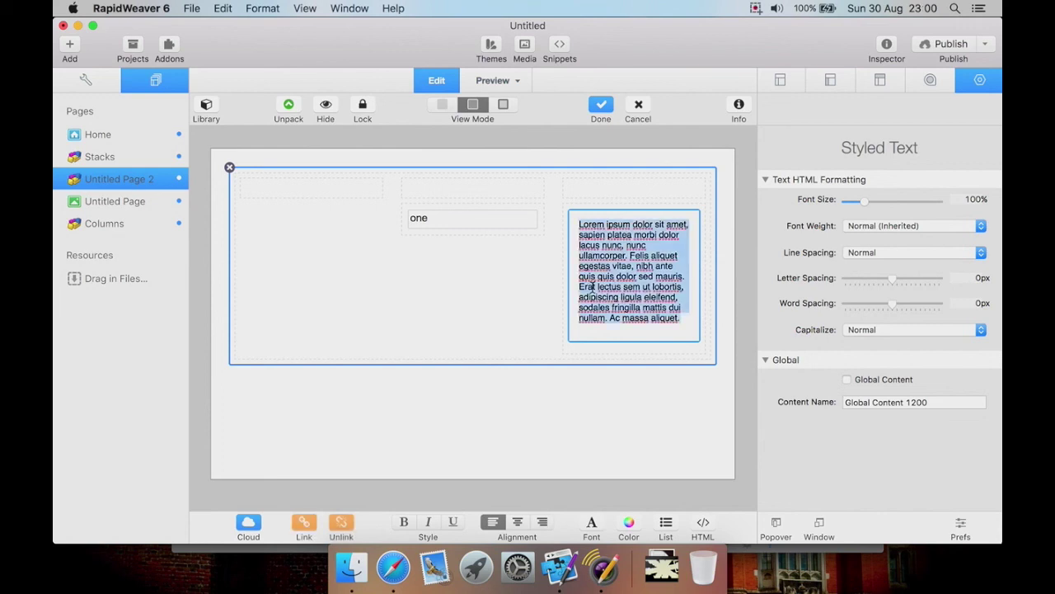
type("tex")
left_click(510, 355)
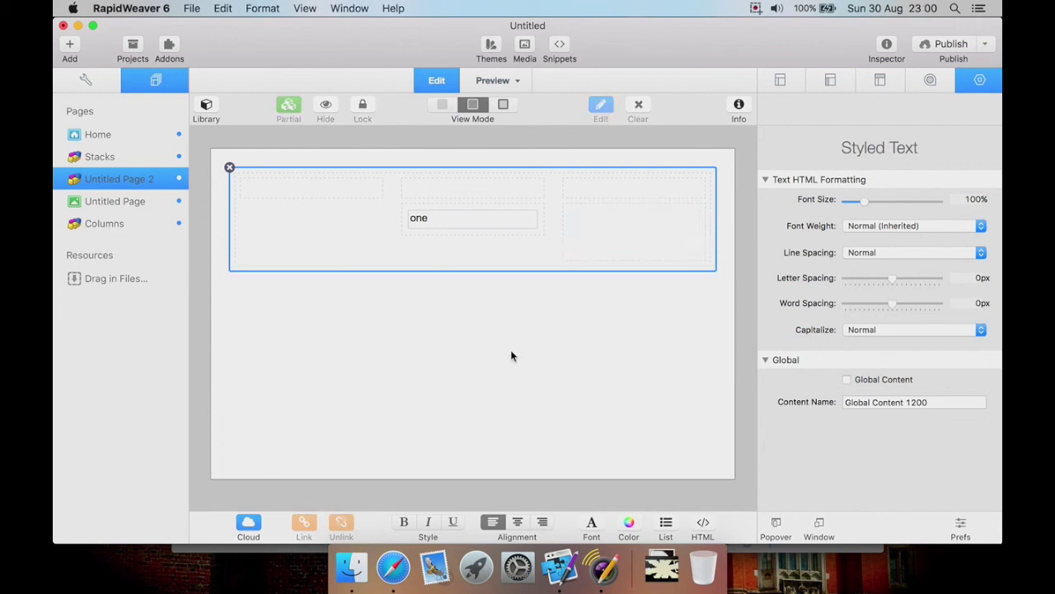
Add another copy of the "3 Col Imges" partial from the library below the first one.
left_click(203, 106)
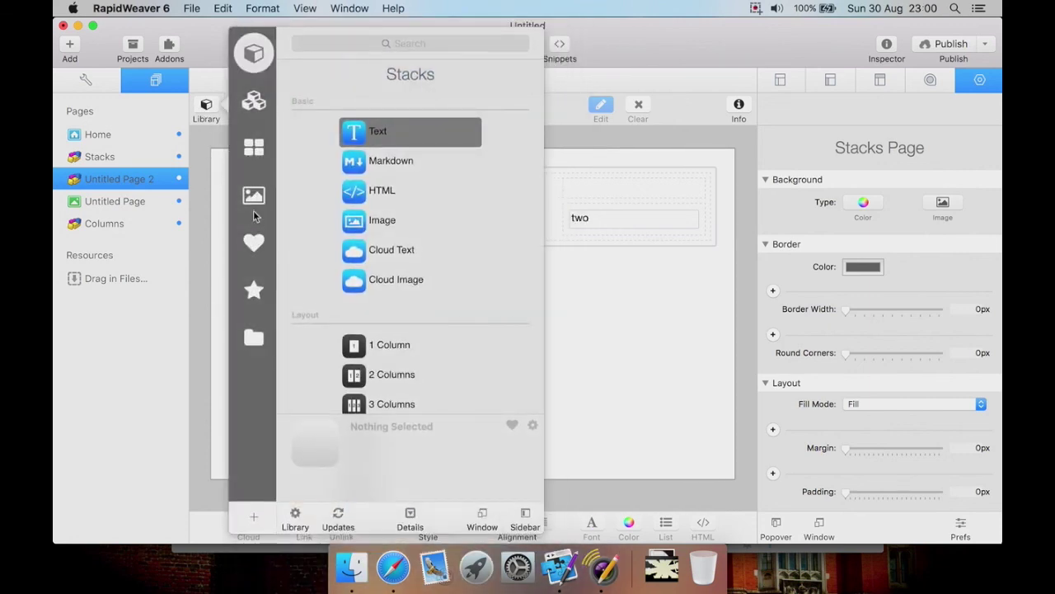
left_click(253, 148)
left_click(254, 195)
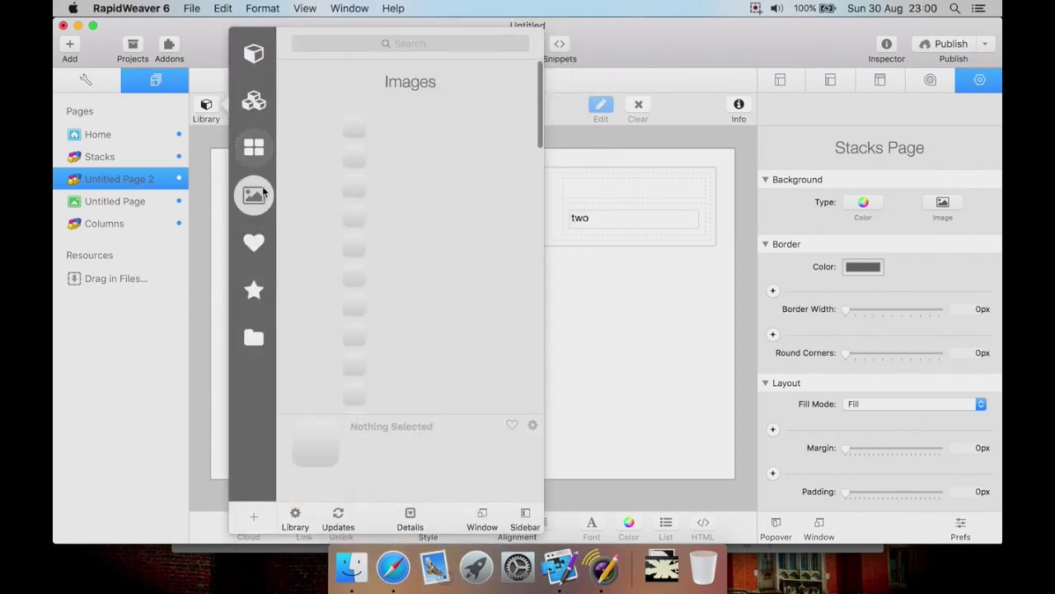
left_click(253, 100)
left_click_drag(375, 136, 669, 349)
left_click(671, 348)
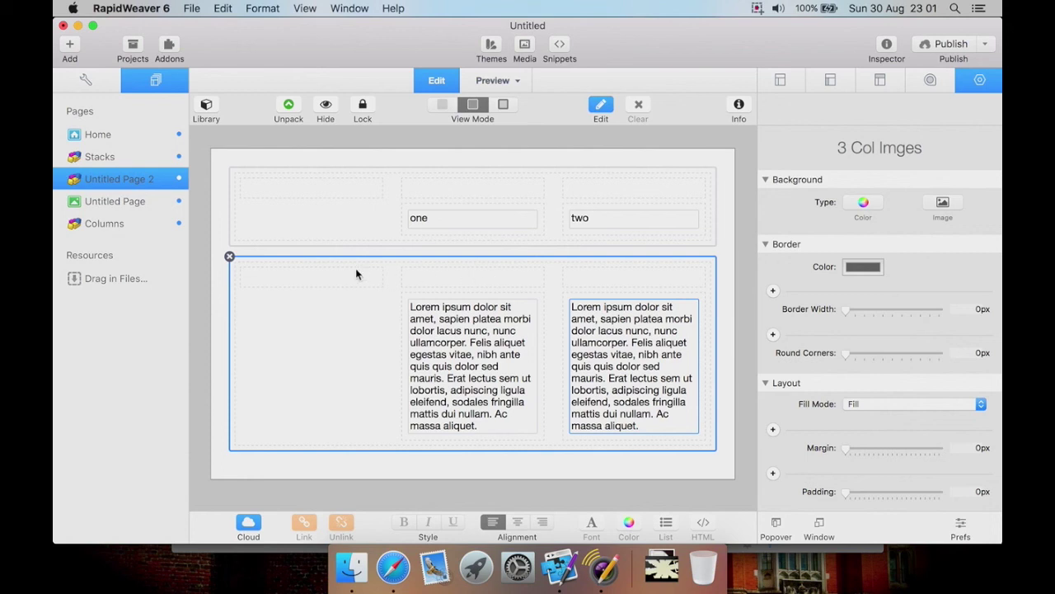
Replace the placeholder text in the lower partial's middle column with "four".
left_click(511, 356)
left_click(484, 355)
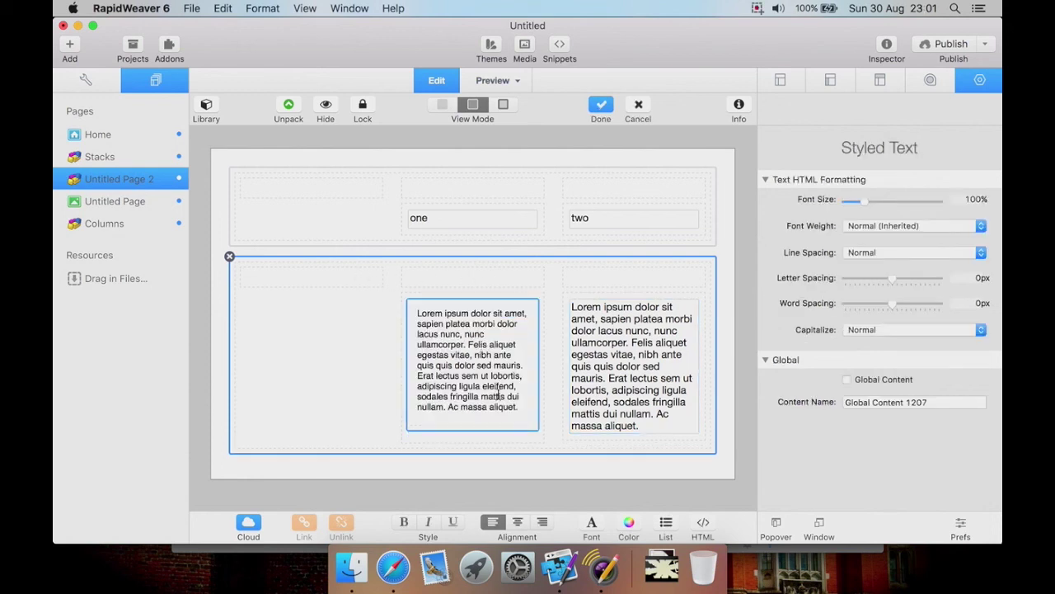
left_click_drag(519, 406, 407, 313)
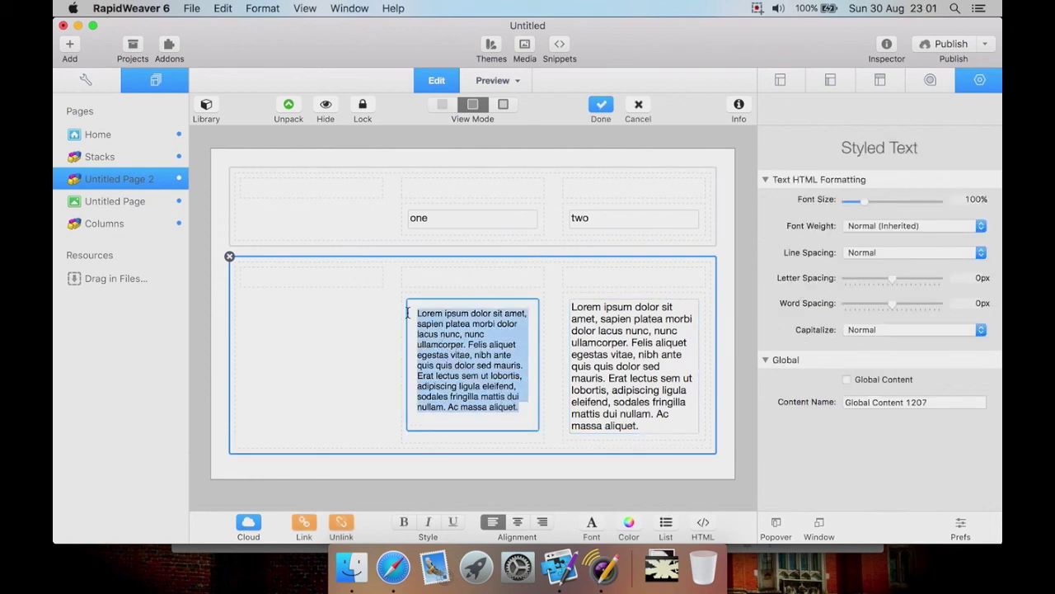
type("four")
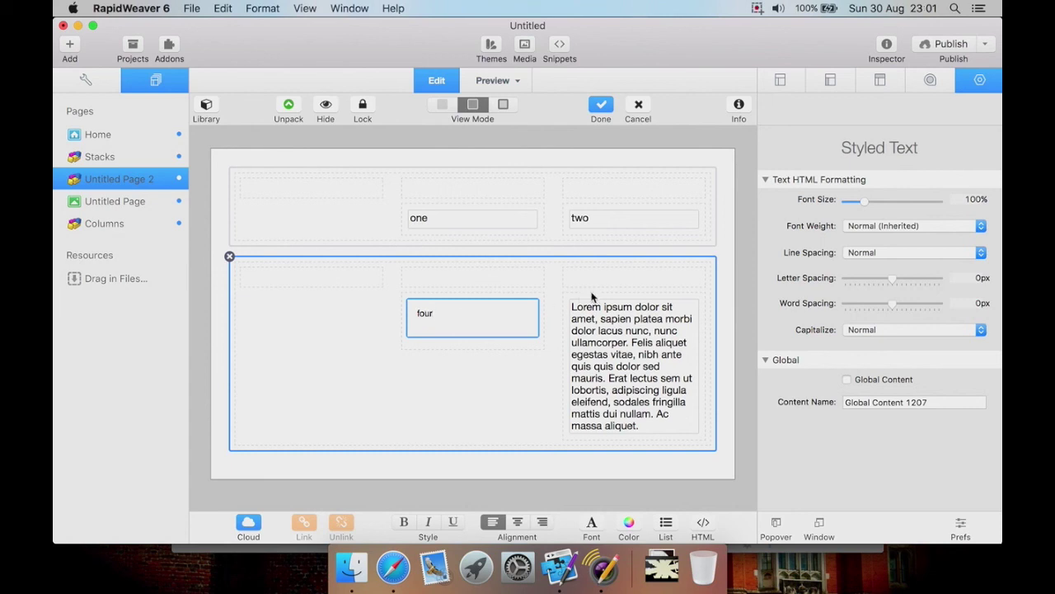
left_click(745, 272)
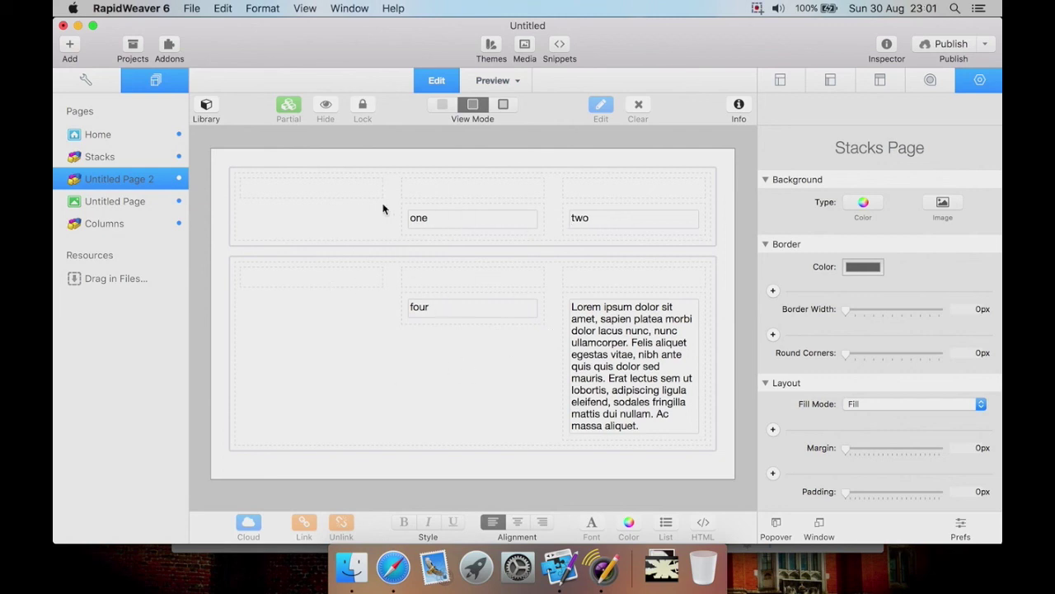
Unpack the upper partial, turn its three-column stack into a new partial, and return to the page.
left_click(300, 171)
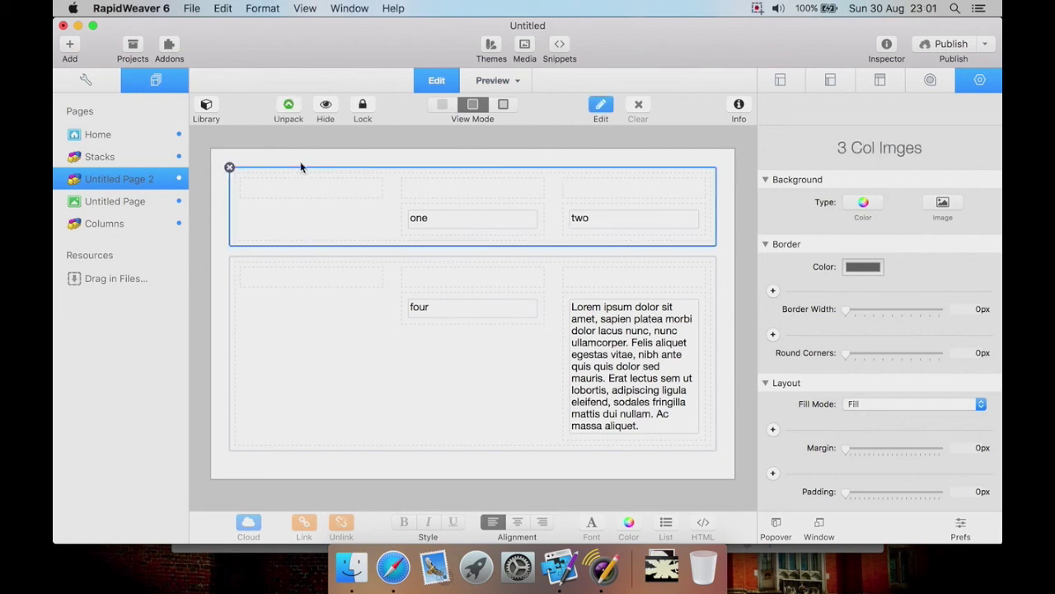
left_click(288, 105)
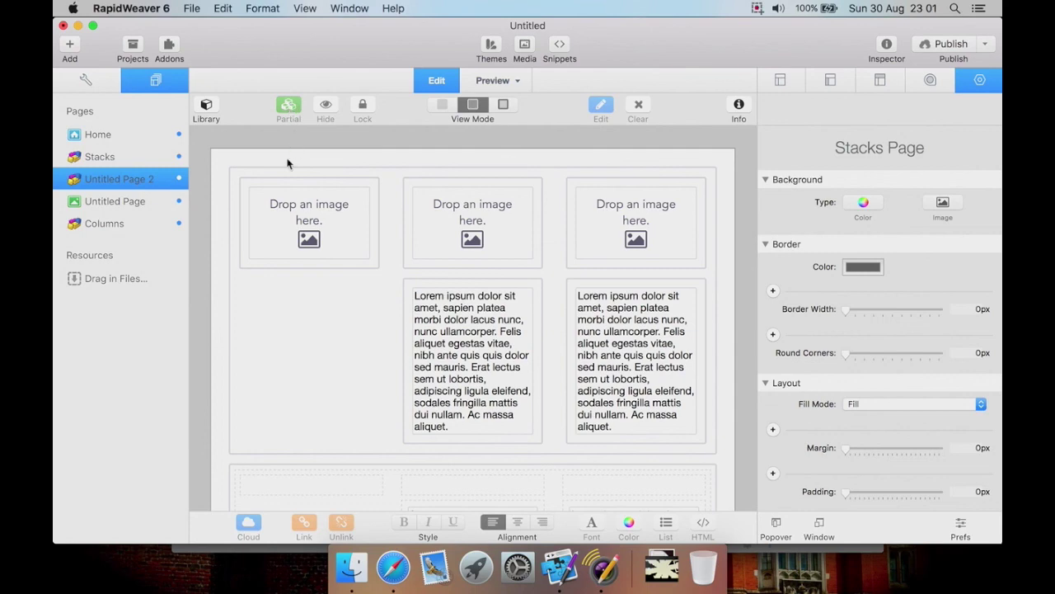
left_click(308, 171)
left_click(289, 104)
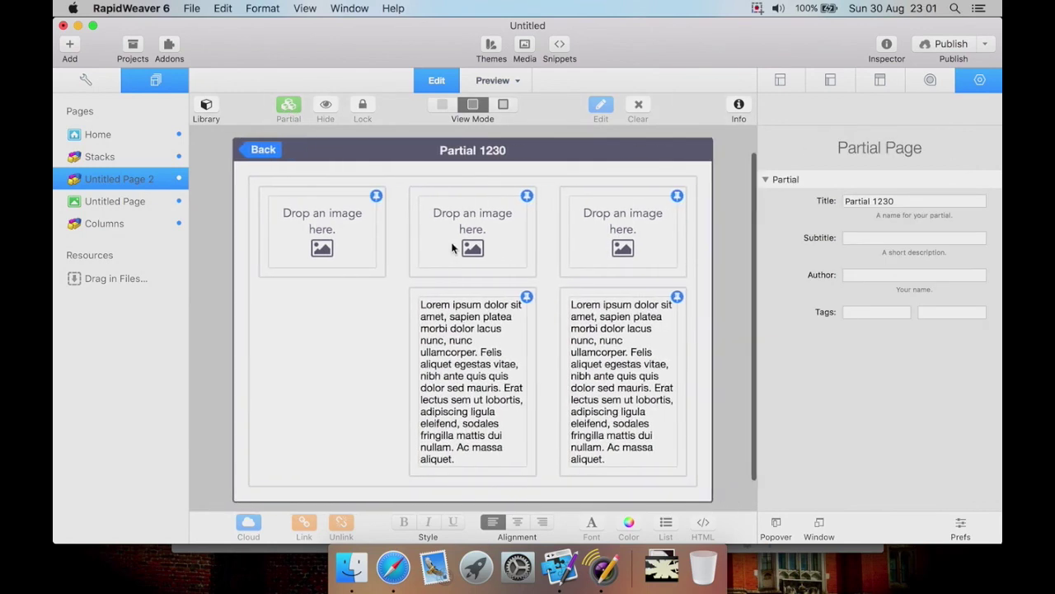
left_click(275, 148)
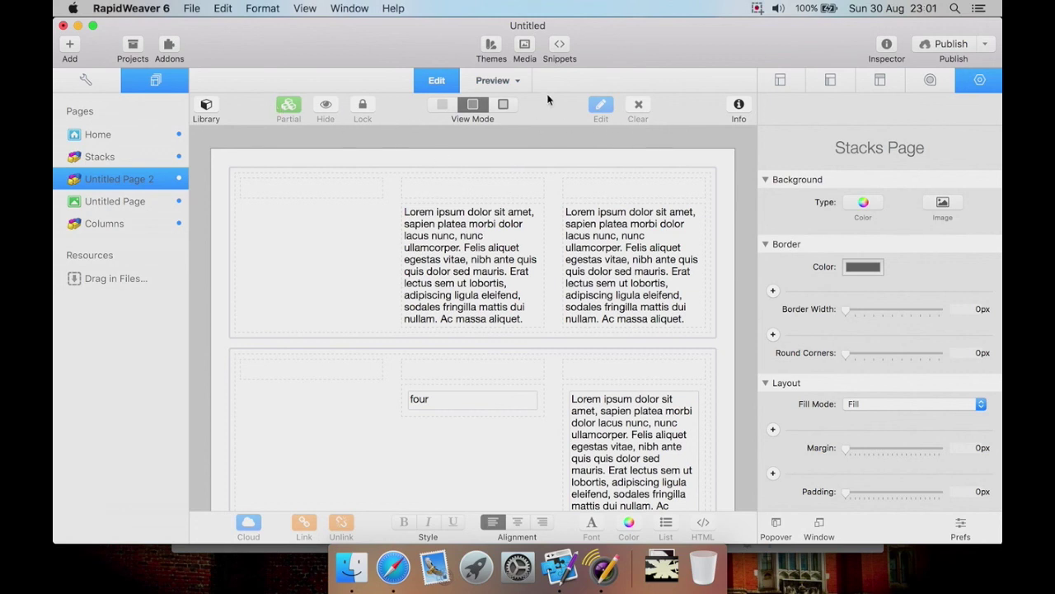
Compare the page in all three view modes, ending on the middle one, and briefly hide the stack settings.
left_click(444, 103)
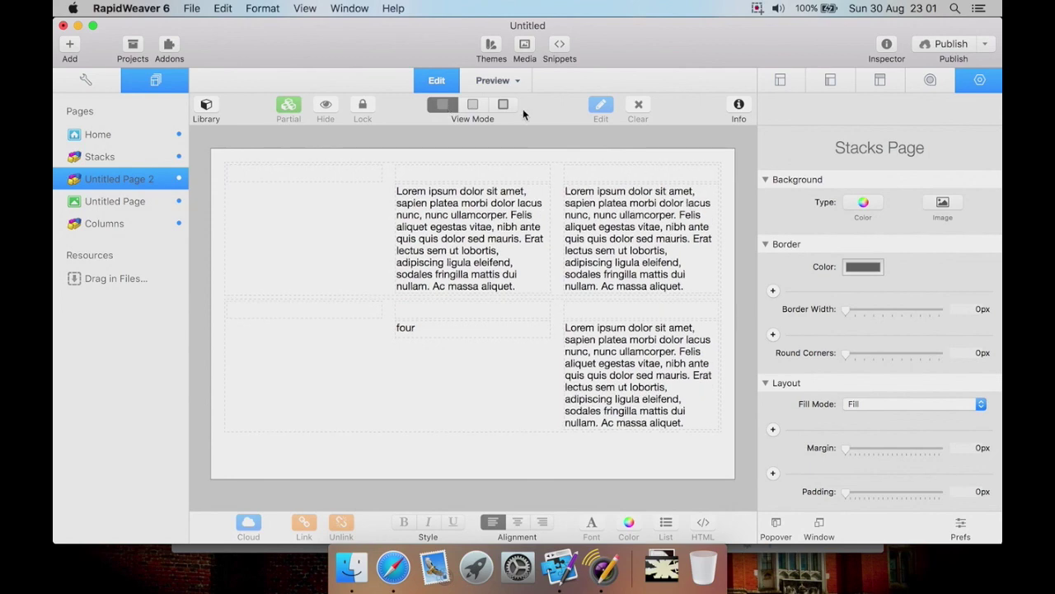
left_click(504, 104)
left_click(474, 105)
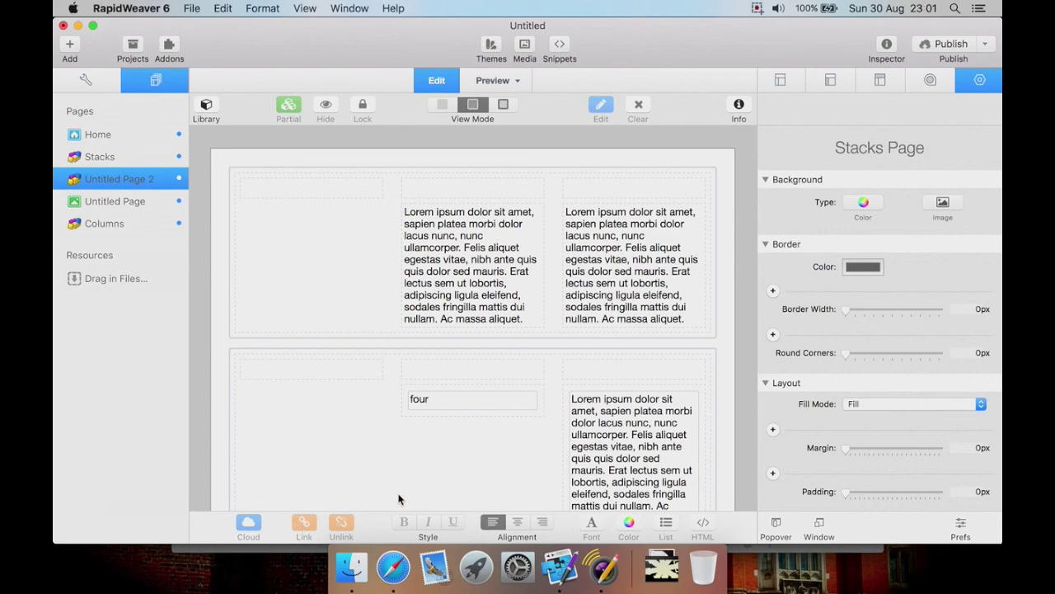
left_click(741, 104)
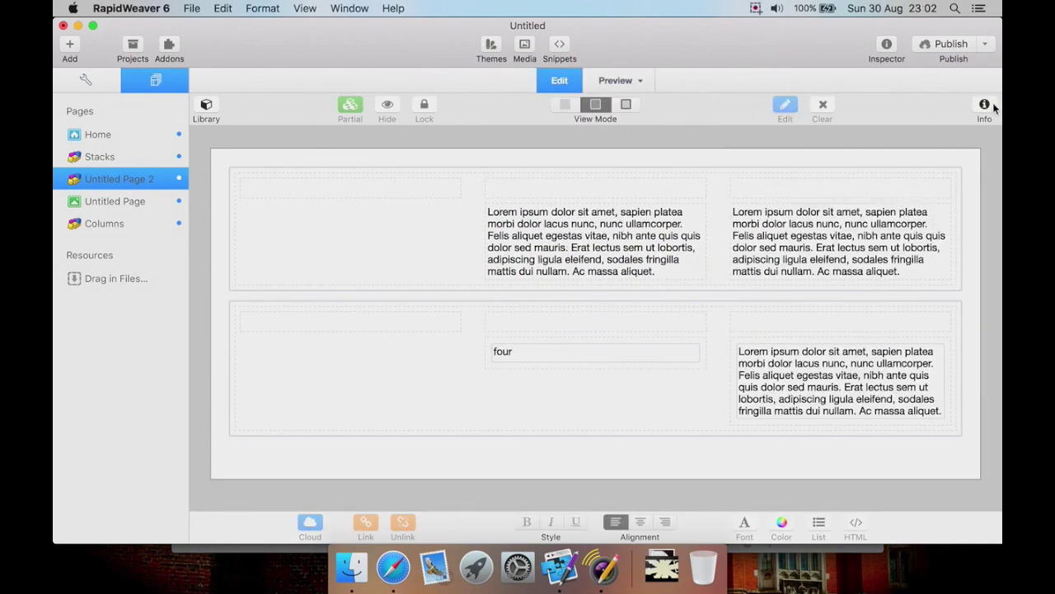
left_click(992, 106)
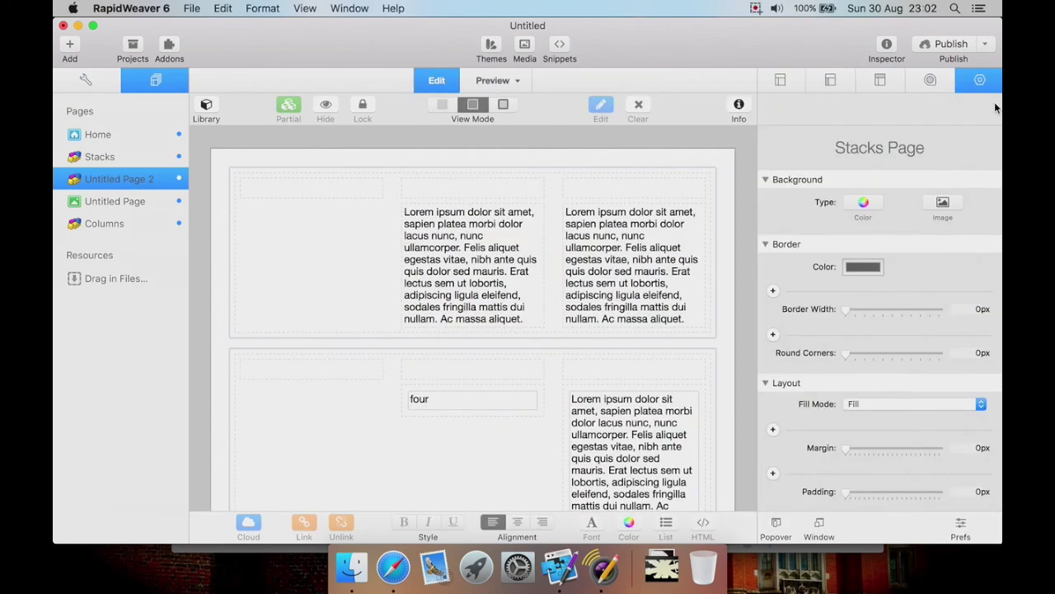